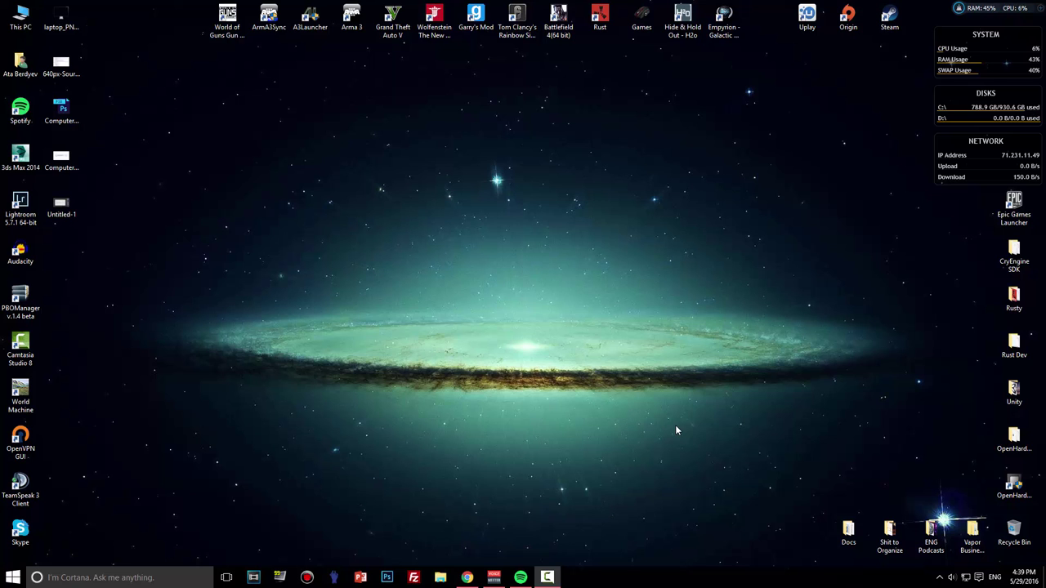
- Bring up Chrome on the BerdyevCreations YouTube channel page showing its current banner
left_click(468, 572)
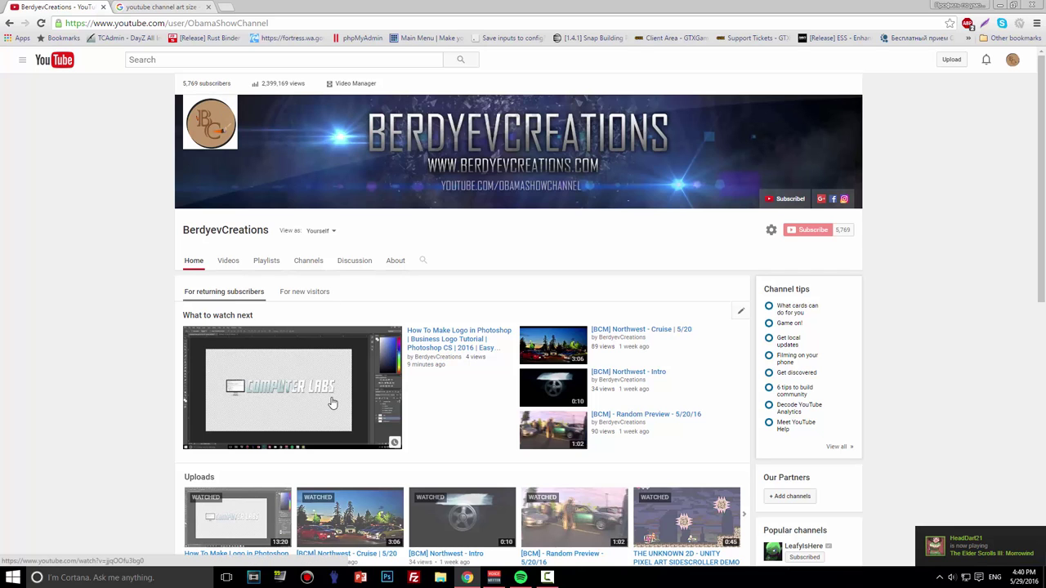
key("super+d")
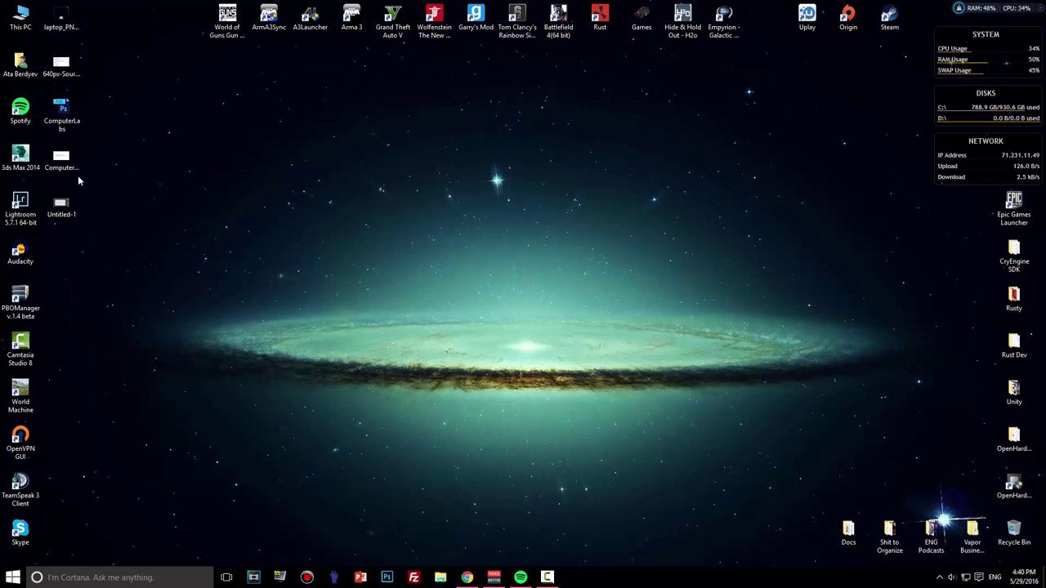
double_click(70, 161)
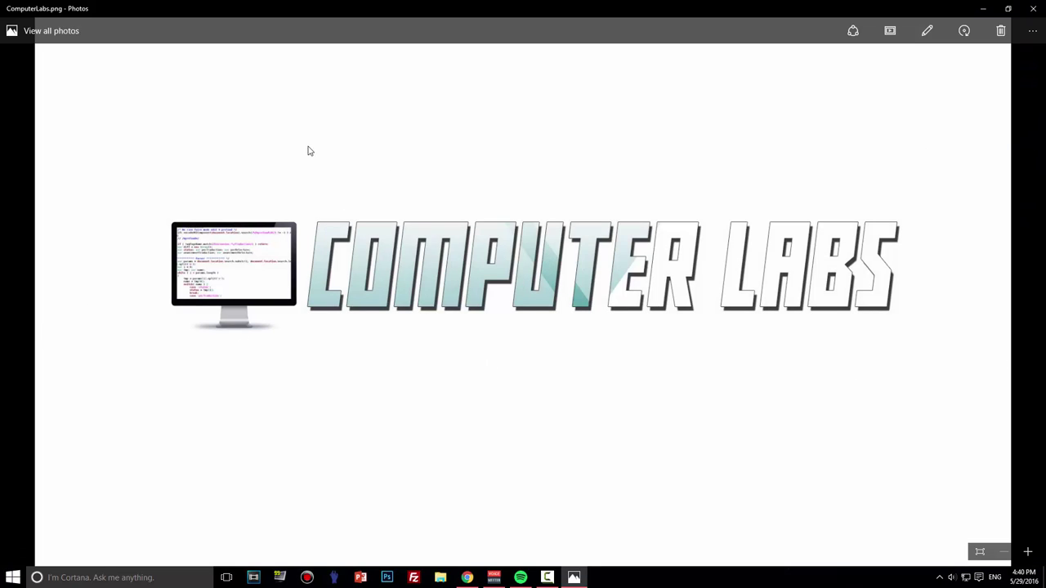
left_click(1033, 8)
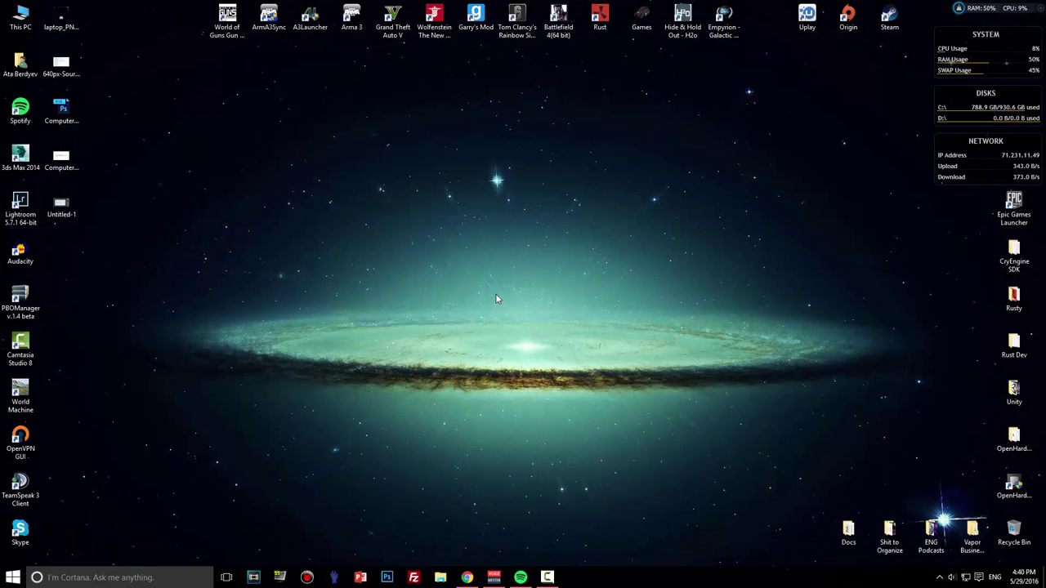
- View the 2560 x 1440 channel art template full-size, close the search tab, and compare with the current banner
left_click(467, 578)
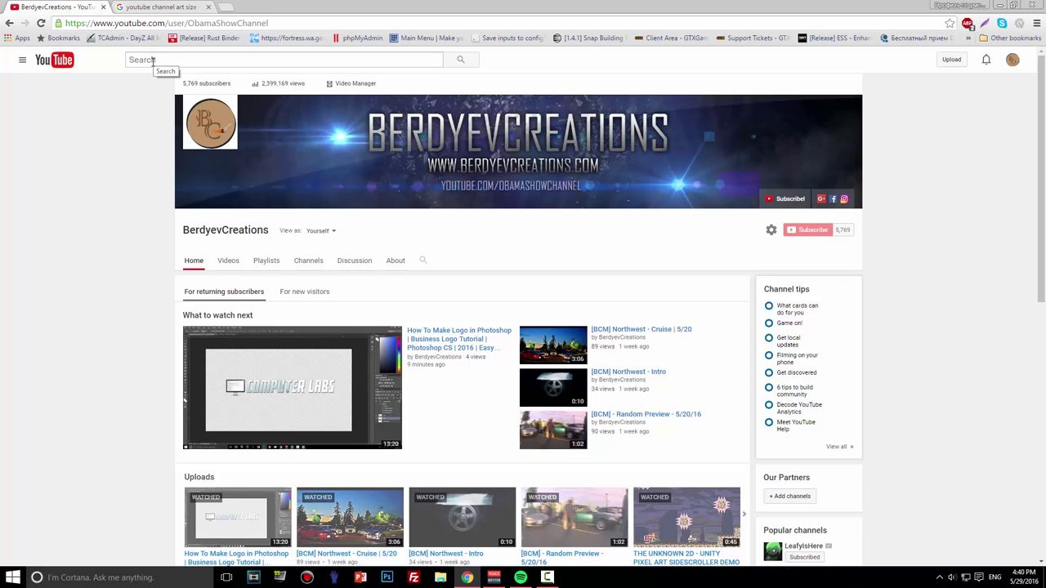
left_click(162, 7)
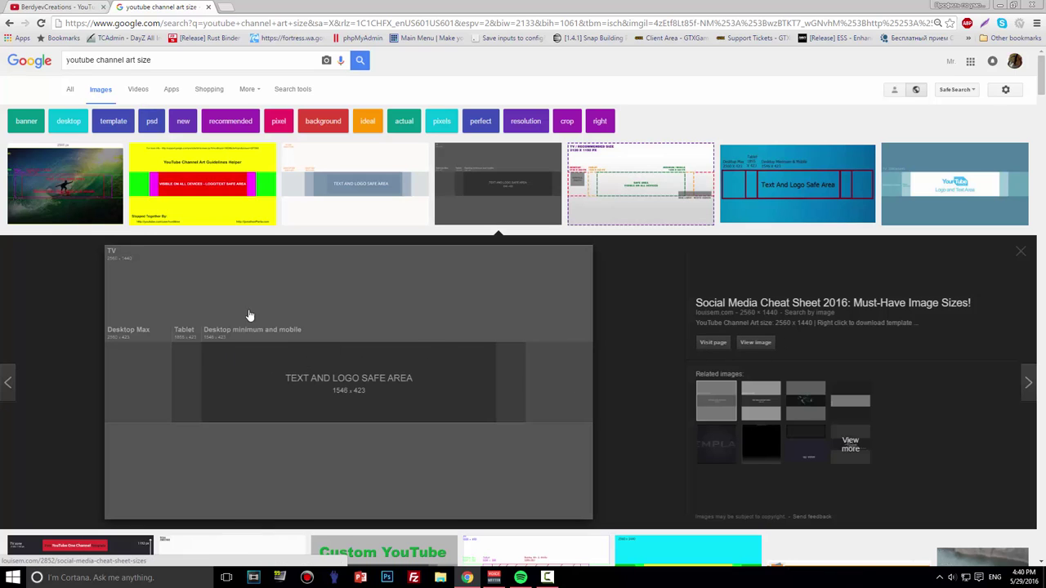
left_click(755, 343)
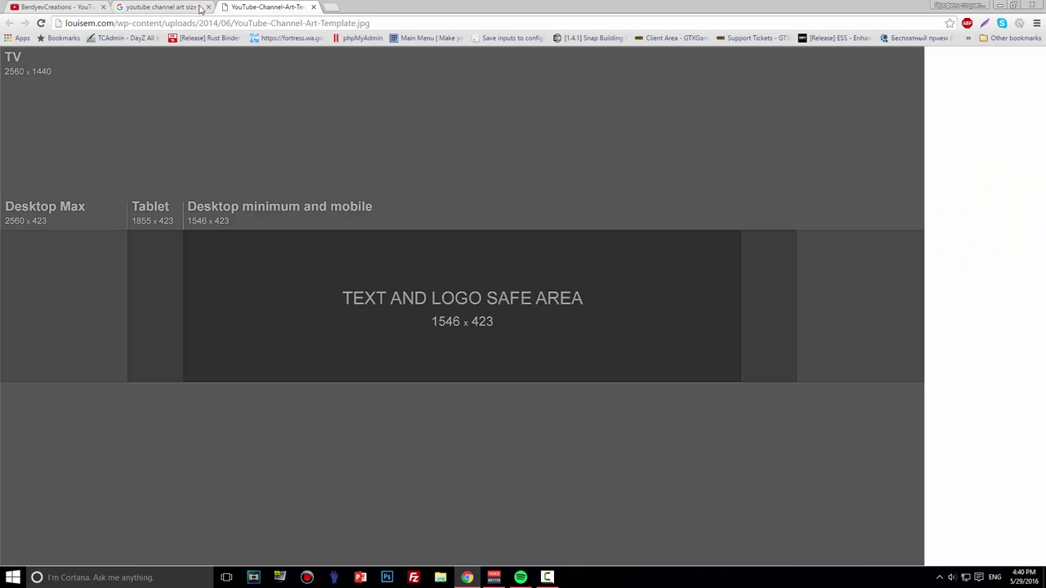
left_click(207, 7)
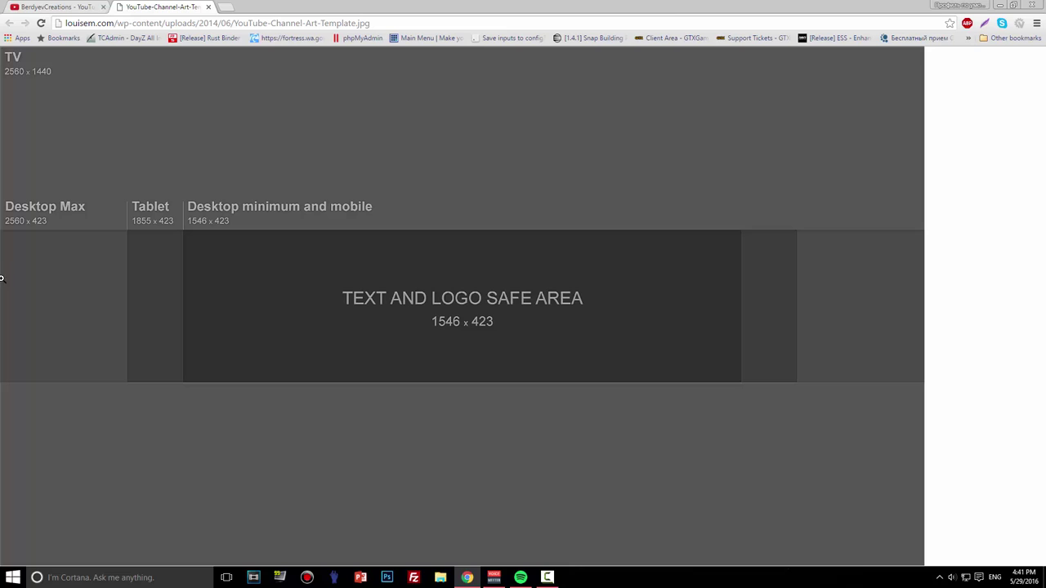
left_click(44, 4)
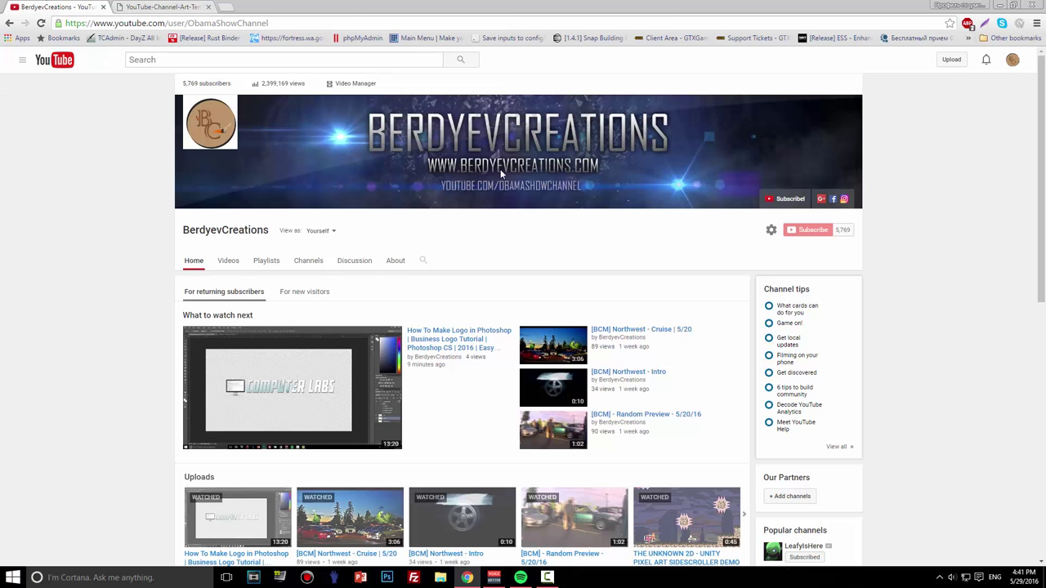
left_click(193, 6)
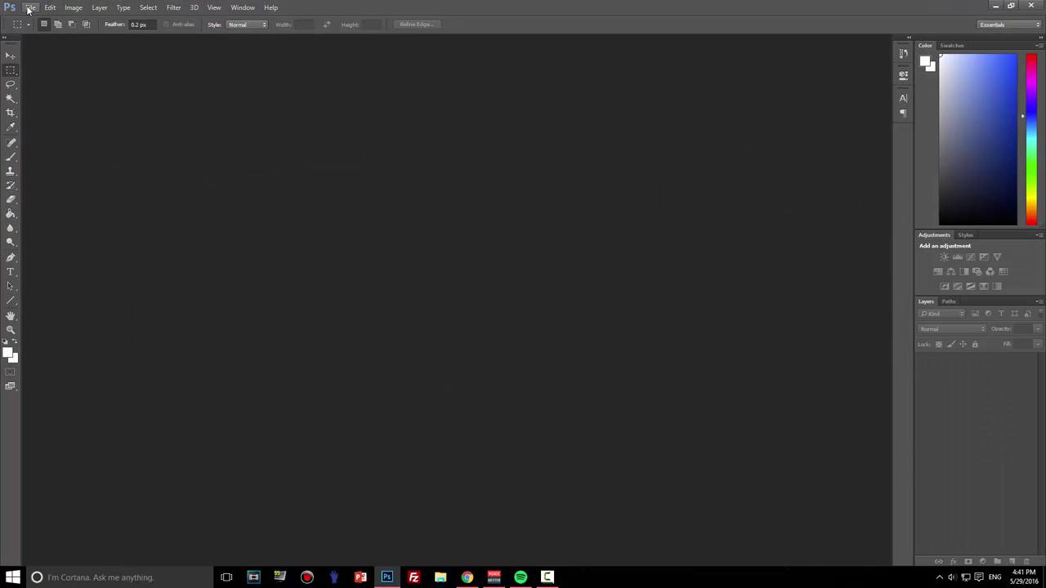
- Start a new document and check the template's dimensions in Chrome
left_click(30, 7)
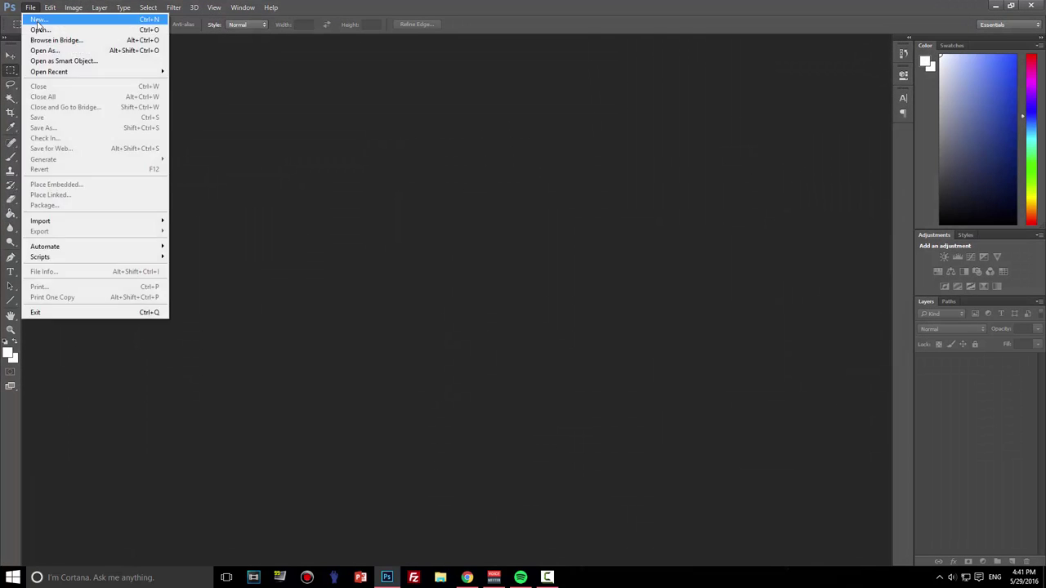
left_click(38, 20)
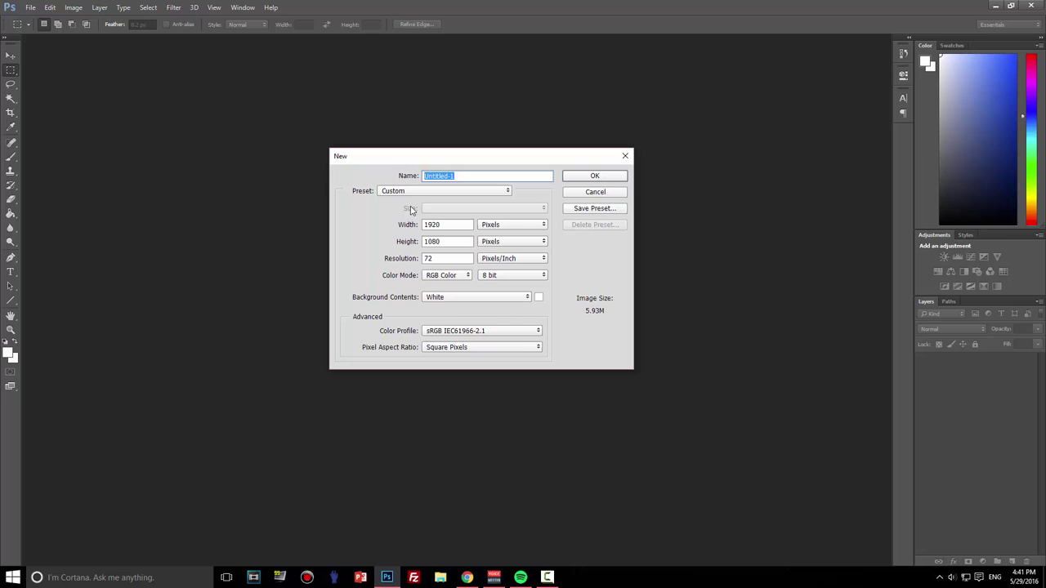
left_click(467, 578)
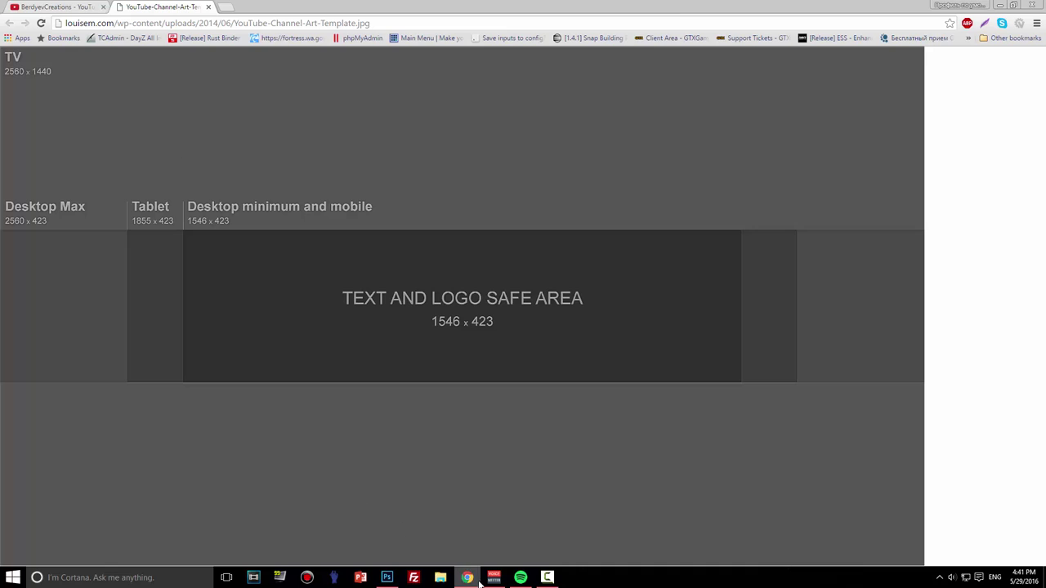
left_click(387, 575)
- Create the document at width 2560, height 1440 pixels and 300 pixels/inch resolution
double_click(450, 224)
type("25")
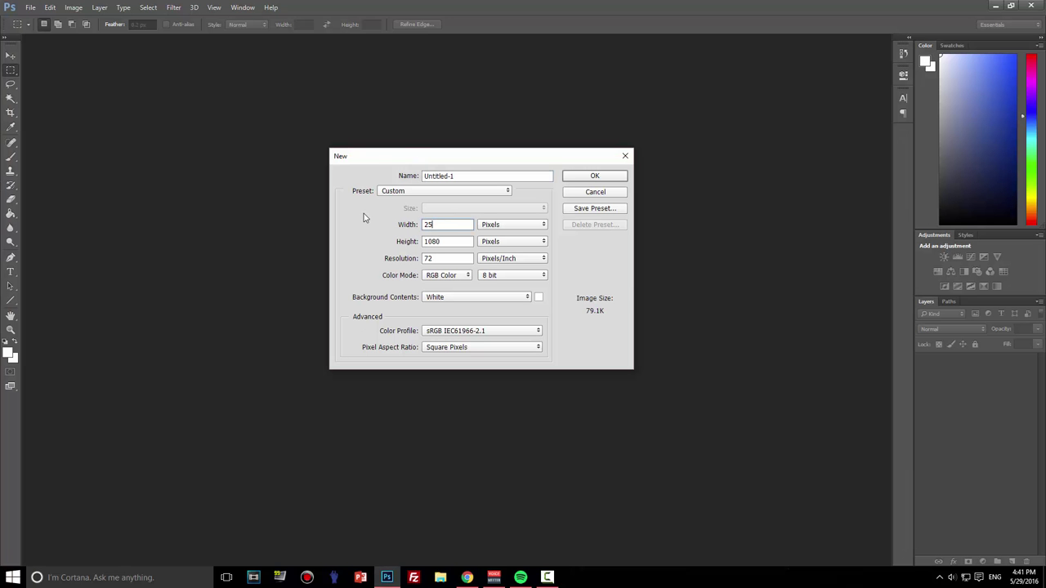
type("60")
key("Tab")
type("1440")
left_click_drag(420, 154, 433, 165)
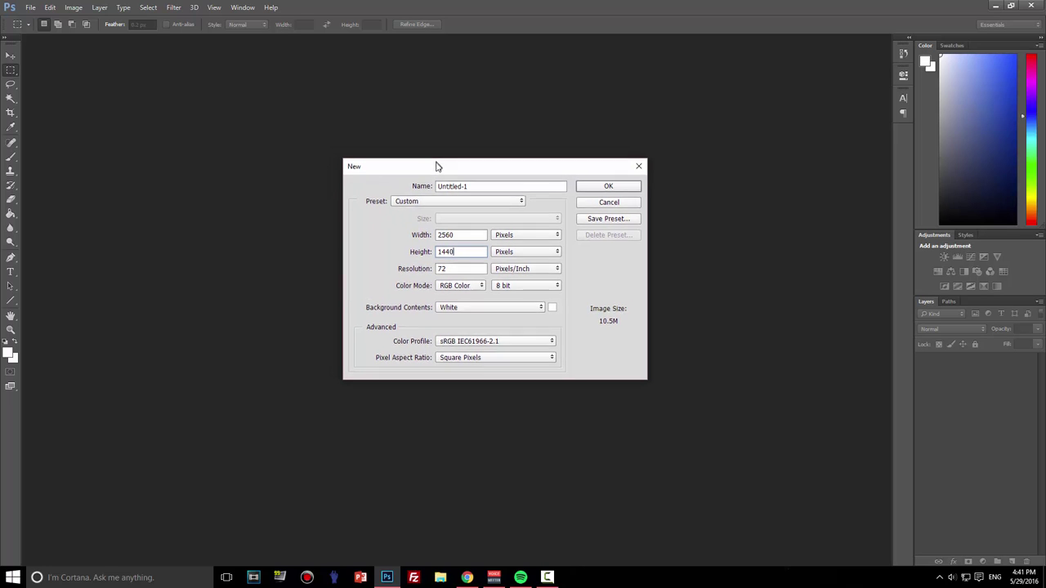
left_click(408, 270)
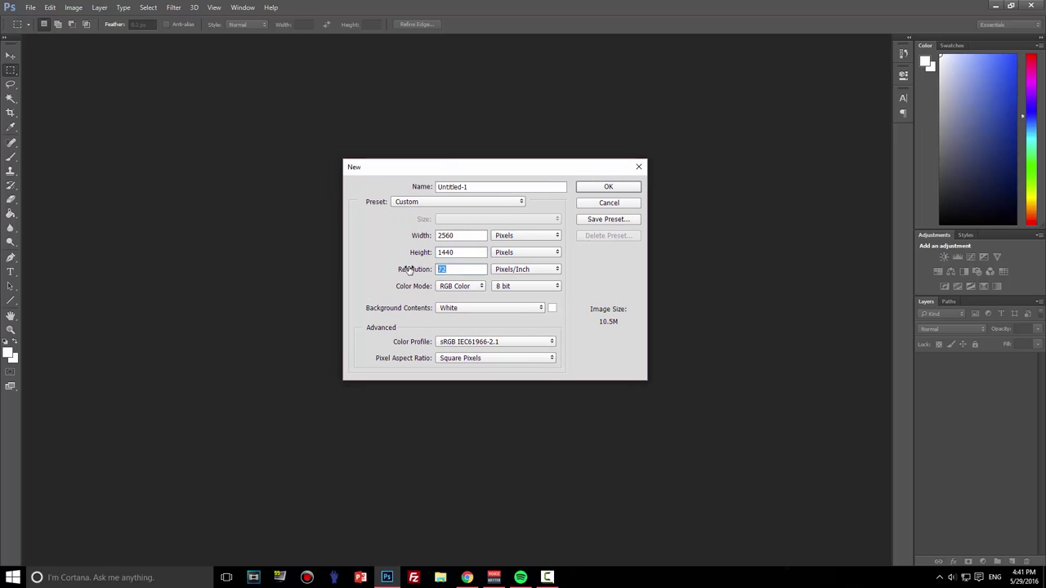
type("300")
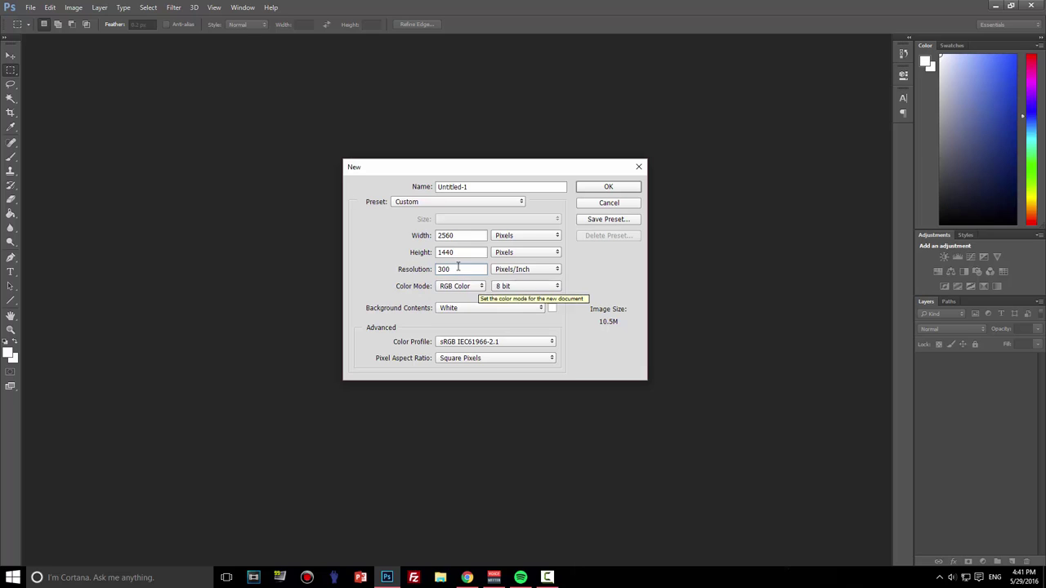
left_click_drag(460, 168, 409, 160)
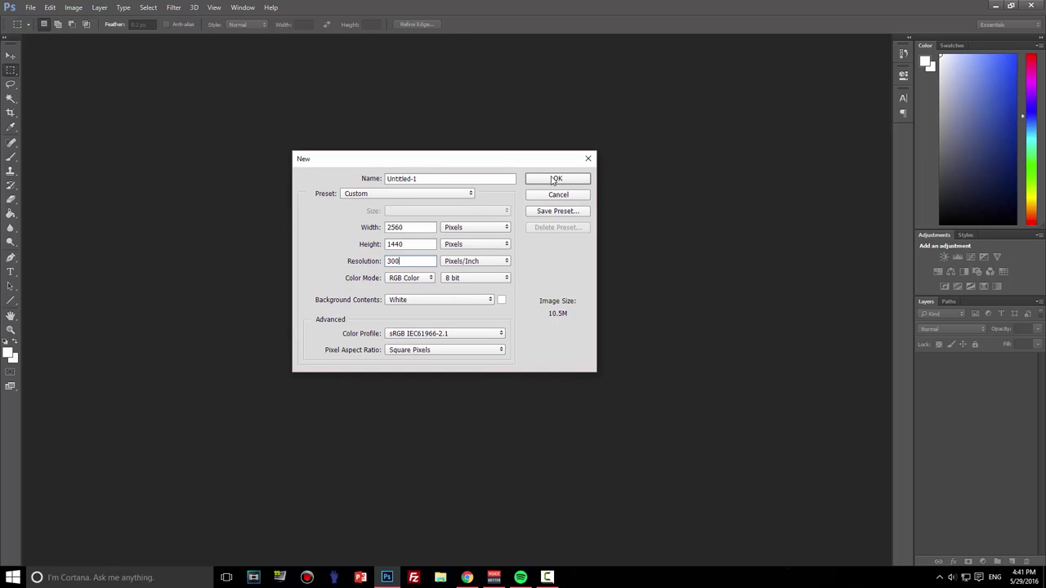
left_click(554, 179)
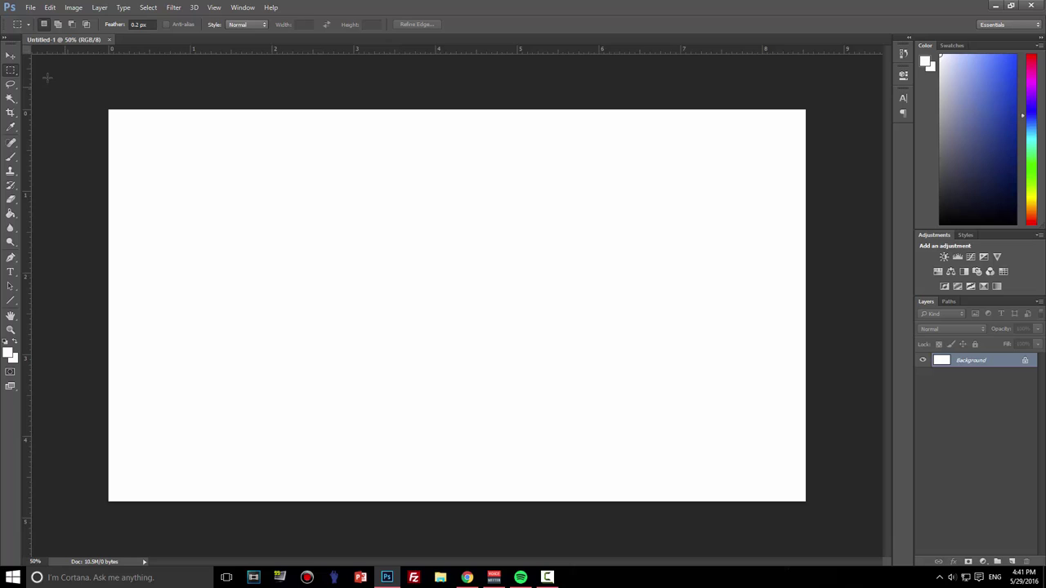
- Unlock the Background layer as 'background' and delete its white fill to leave it transparent
left_click(10, 56)
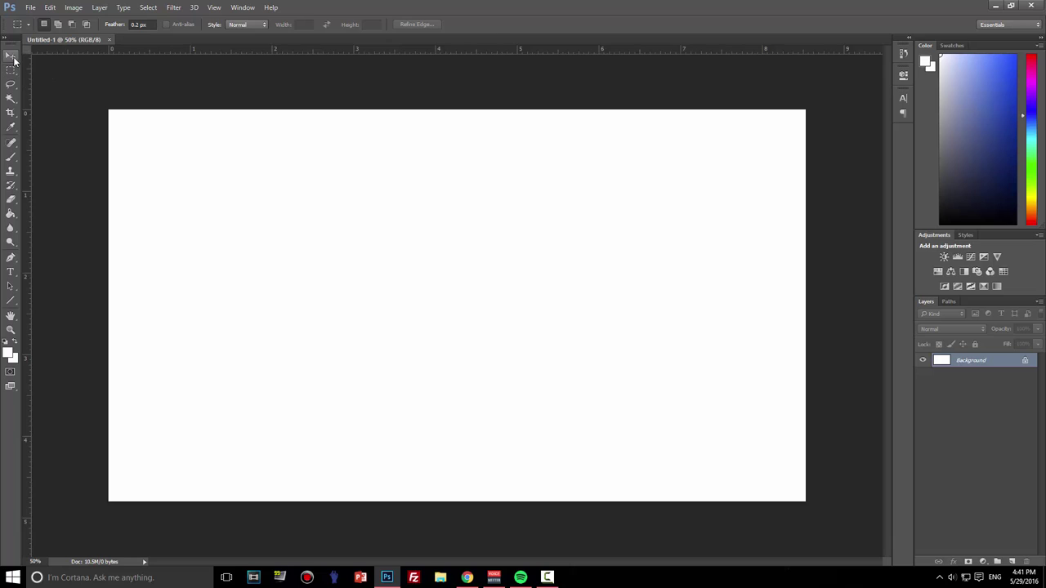
double_click(971, 362)
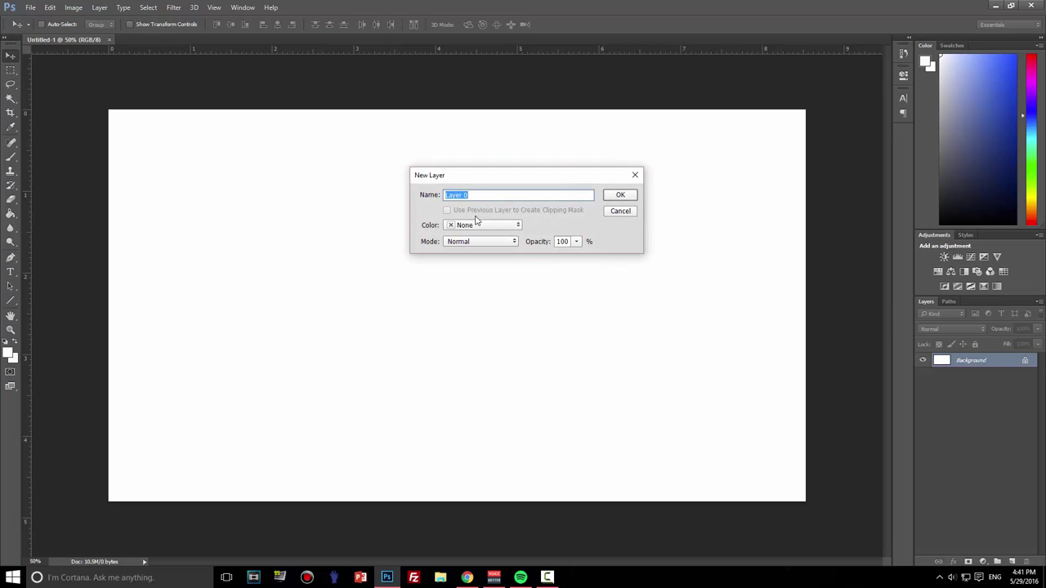
type("background")
left_click(615, 197)
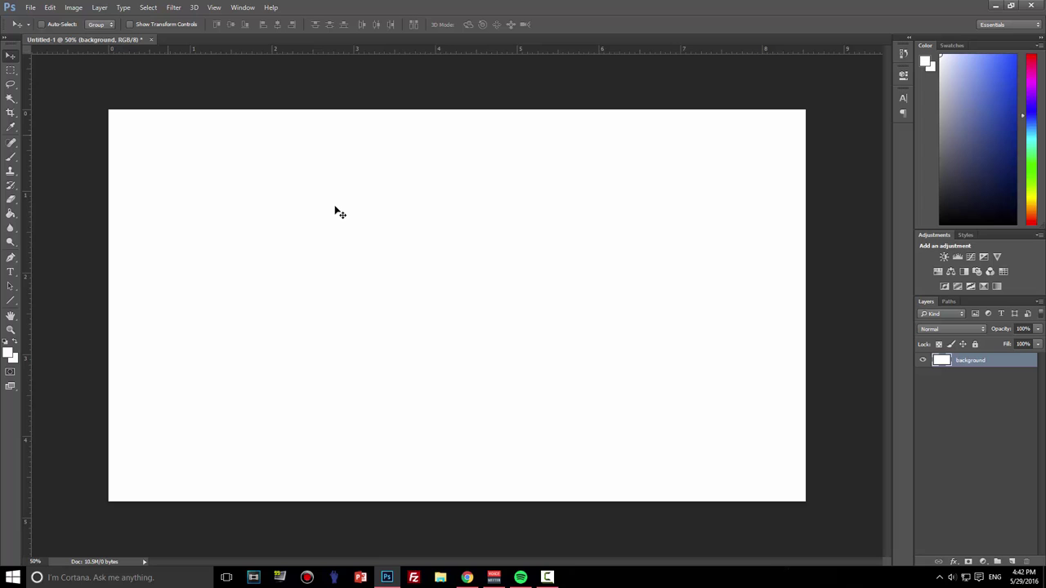
key("ctrl+a")
key("Delete")
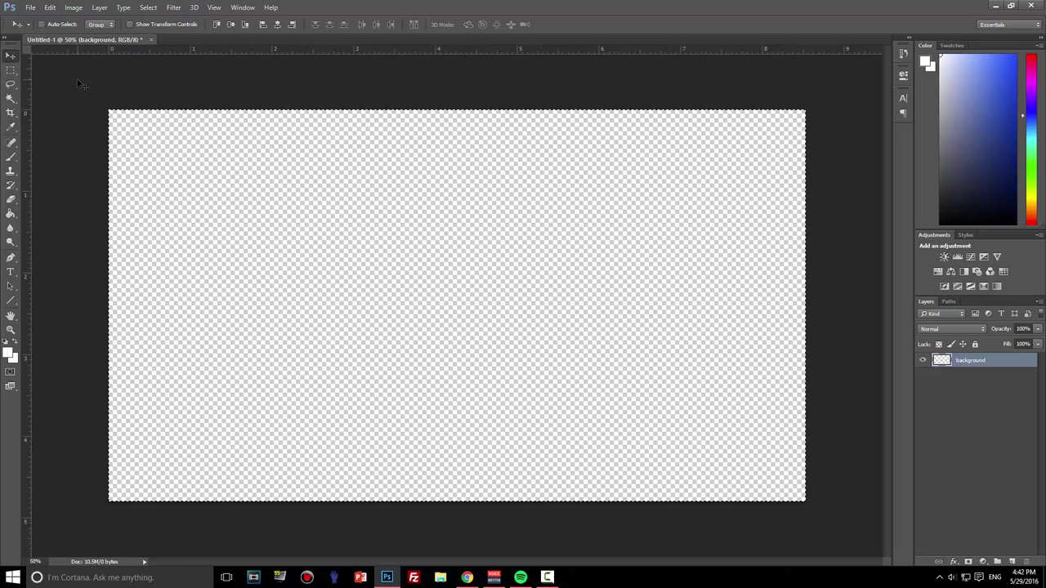
key("ctrl+d")
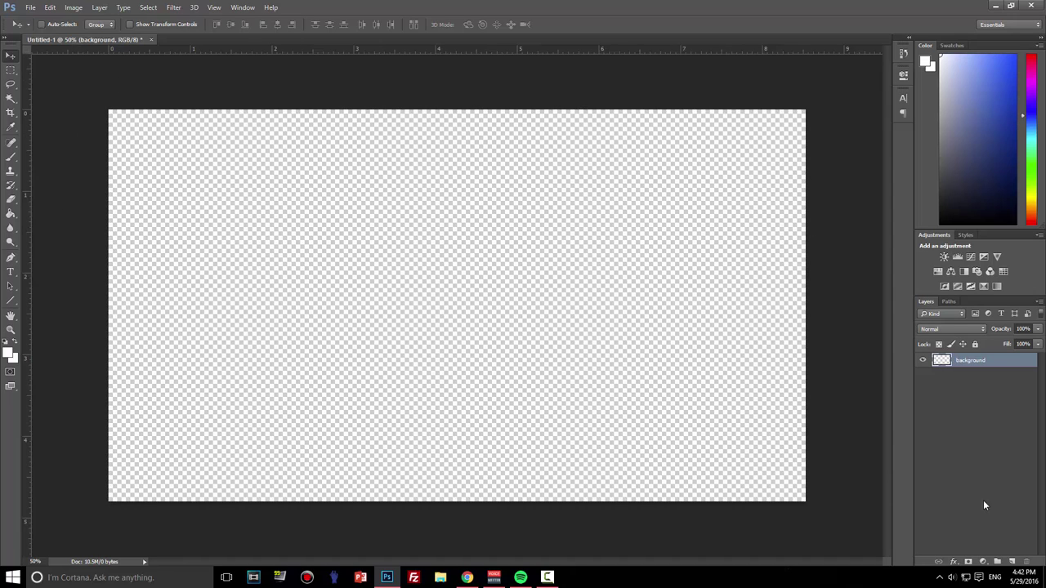
- Add an empty Layer 1 above it, then compare with the template and current banner
left_click(1011, 563)
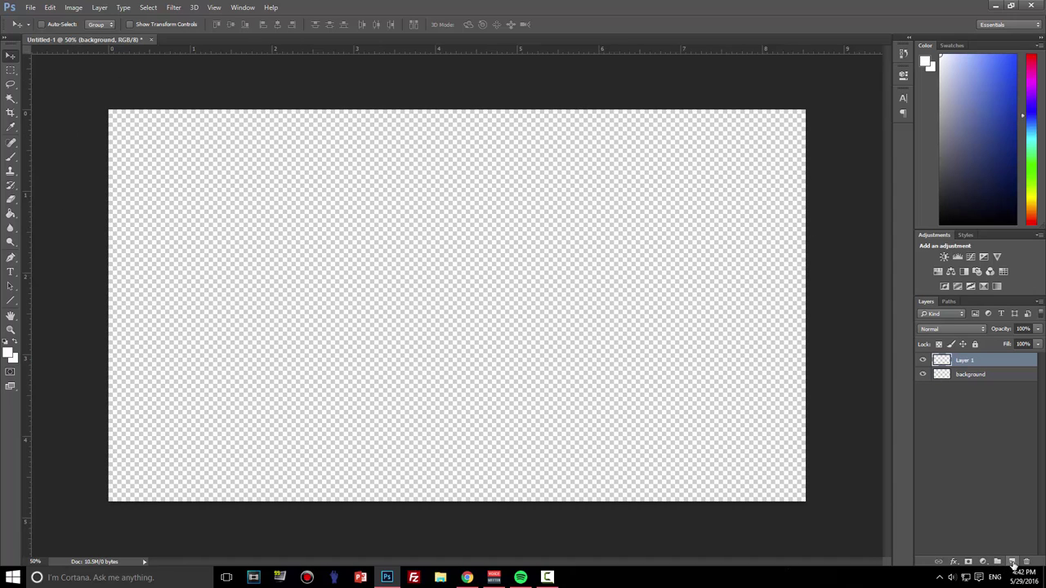
left_click(467, 578)
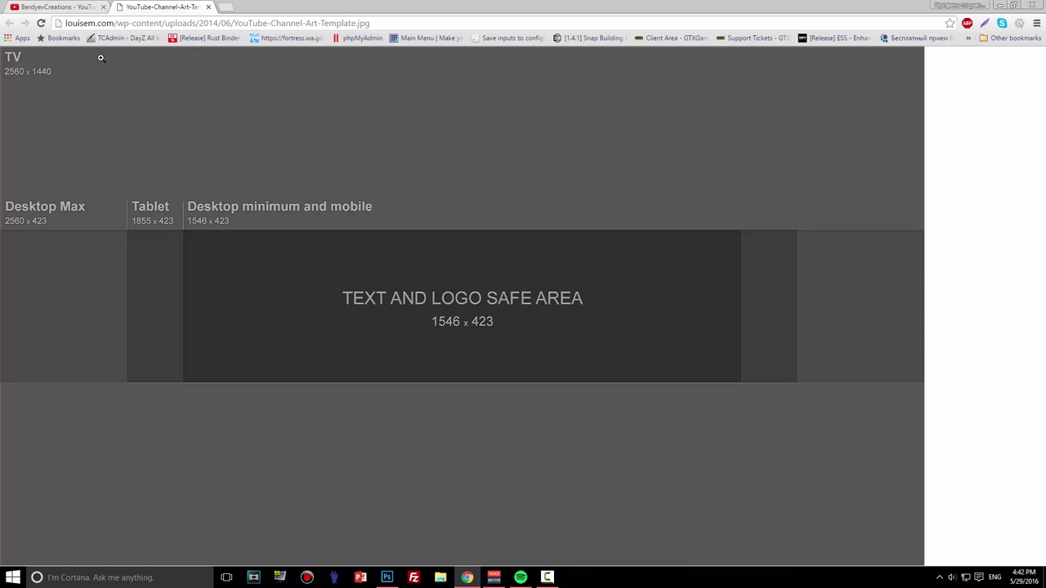
left_click(53, 7)
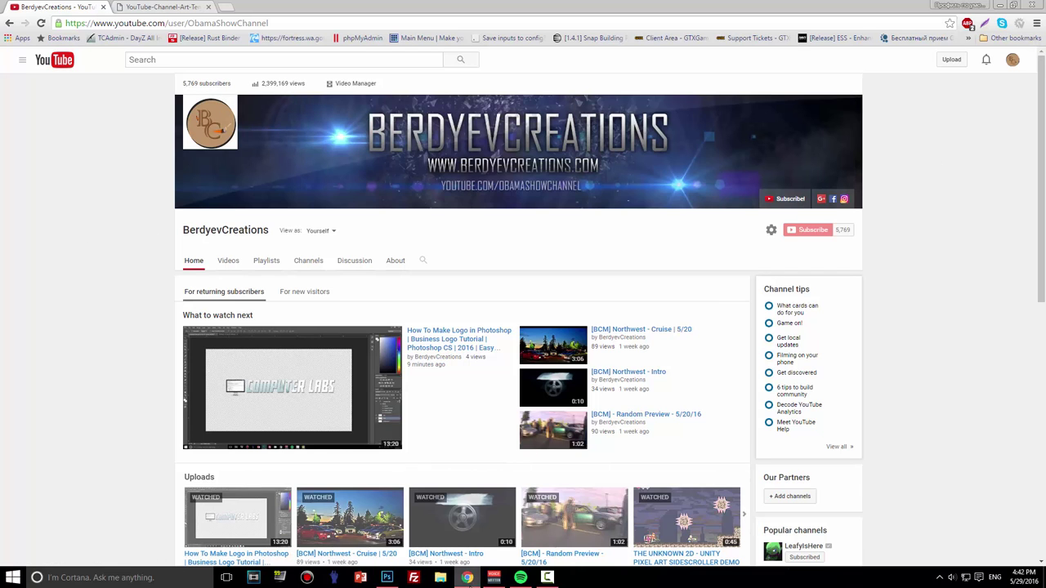
left_click(387, 578)
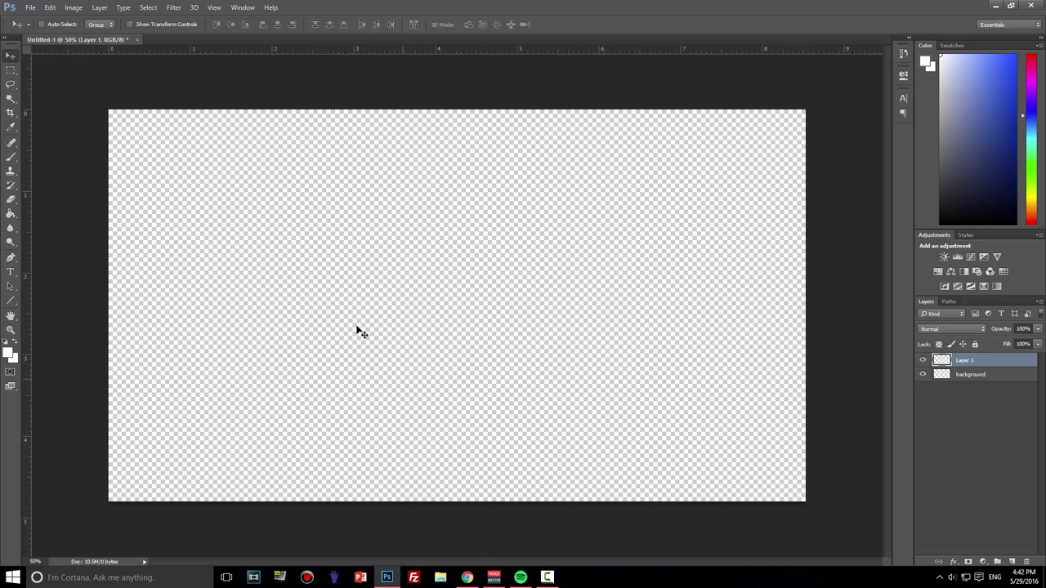
- Draw a radial gradient on Layer 1, grey at the canvas centre fading to dark navy edges
left_click(12, 214)
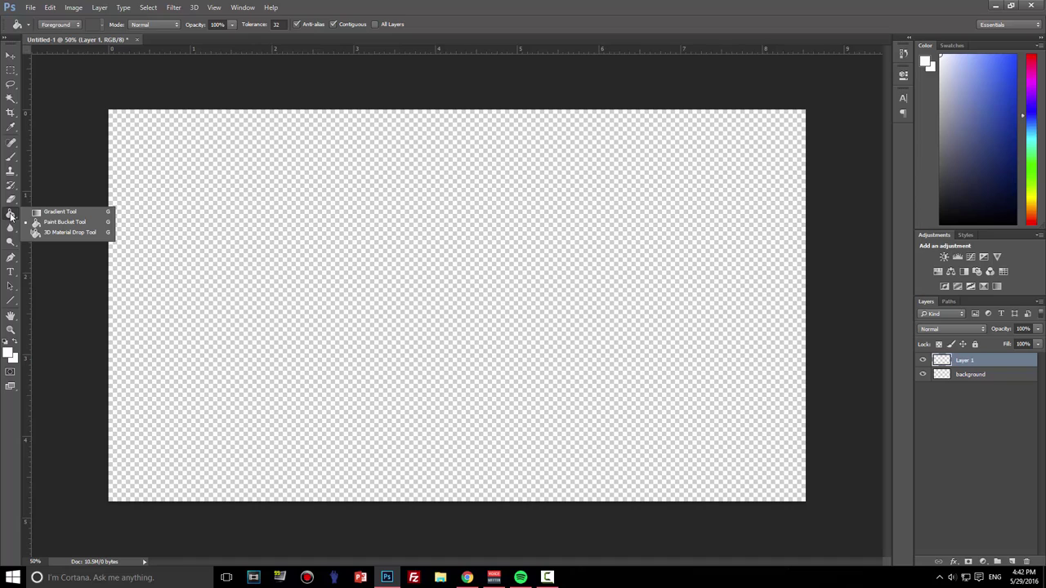
left_click(62, 214)
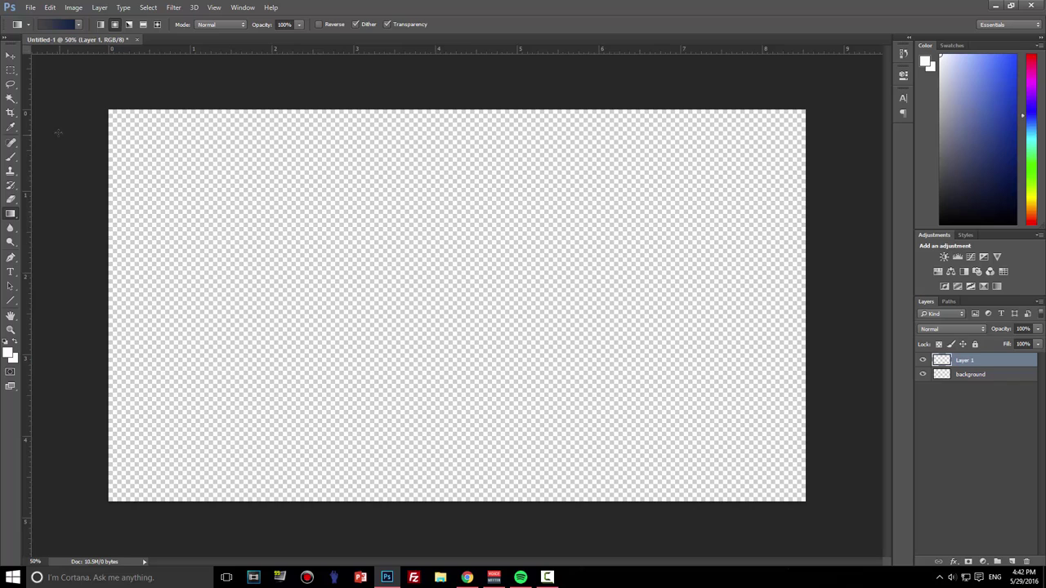
left_click(57, 29)
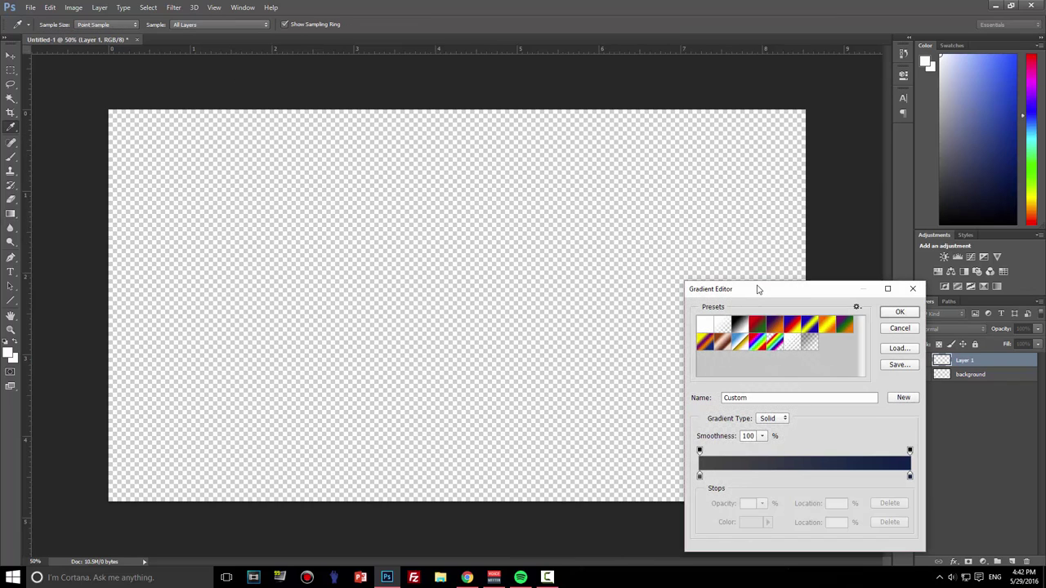
left_click_drag(757, 287, 644, 160)
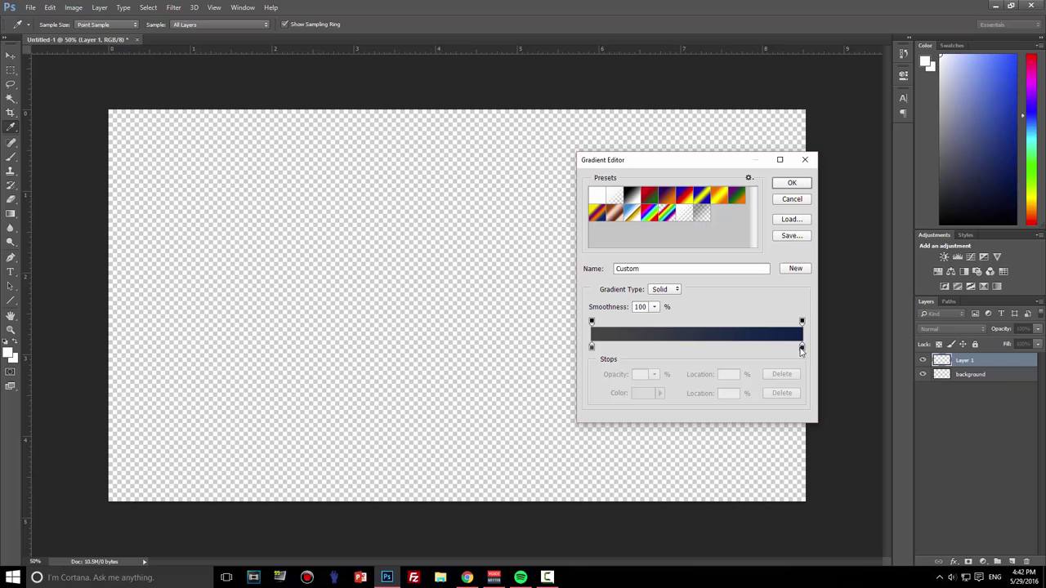
left_click(784, 187)
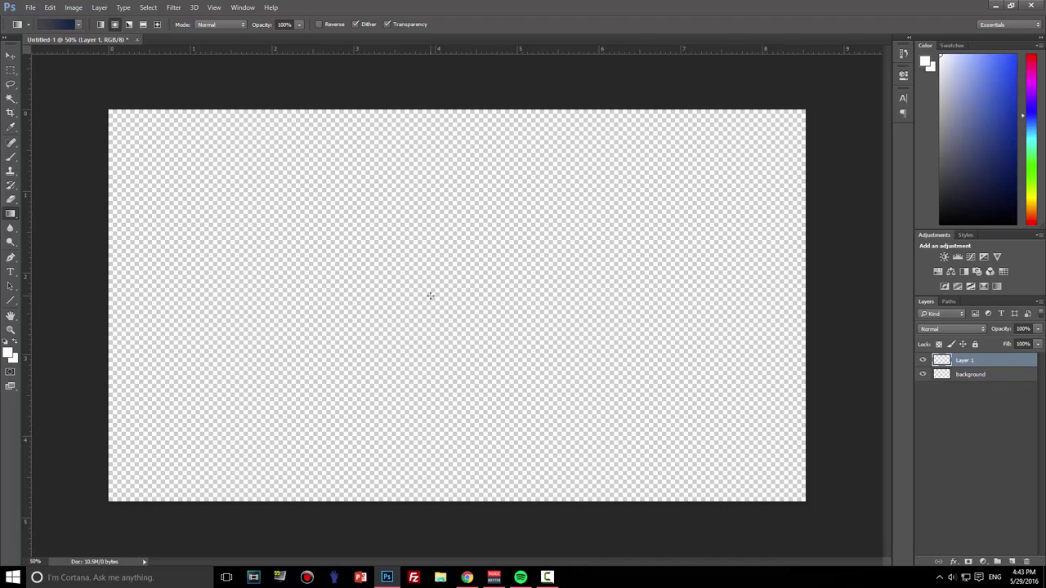
left_click_drag(430, 295, 882, 72)
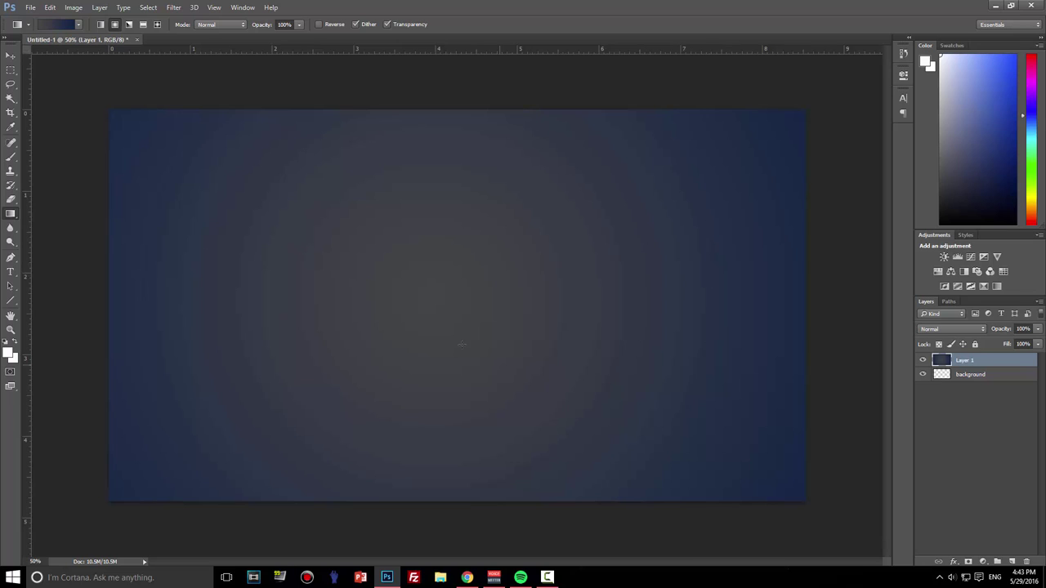
- Rename Layer 1 to 'original.bg' and add a new empty layer above it
left_click(970, 375)
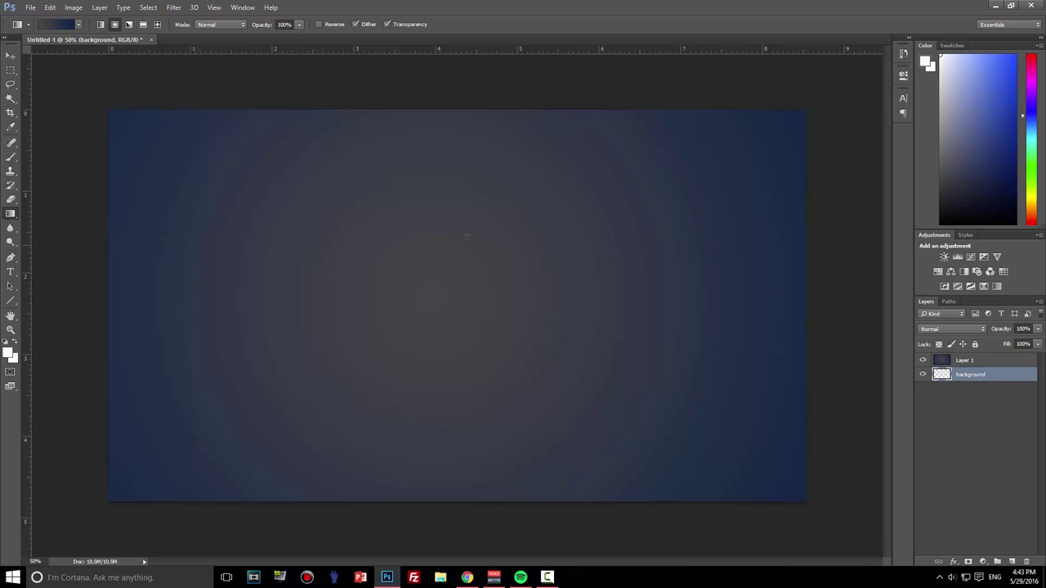
left_click(987, 362)
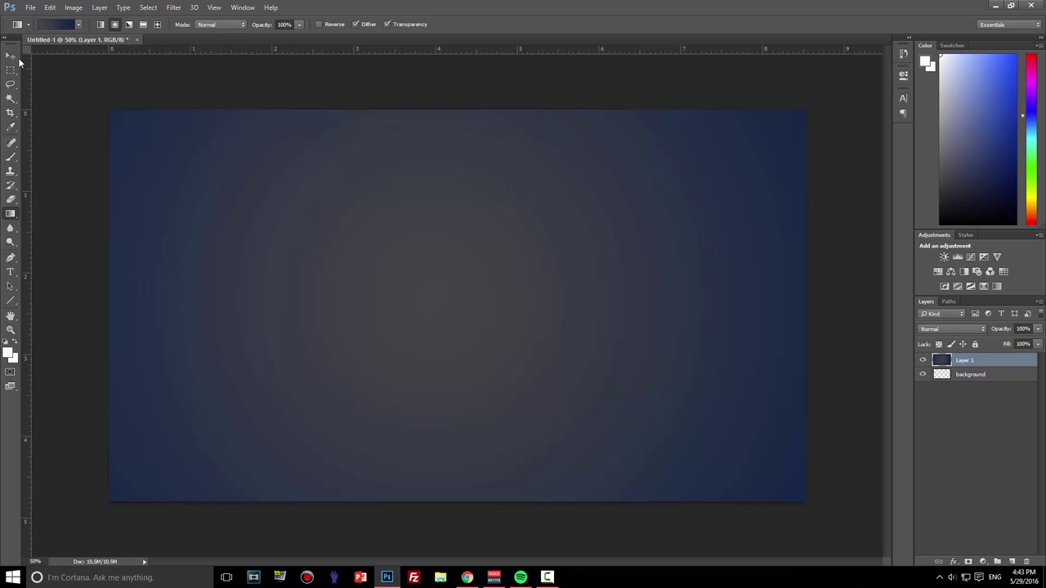
left_click(11, 55)
double_click(969, 361)
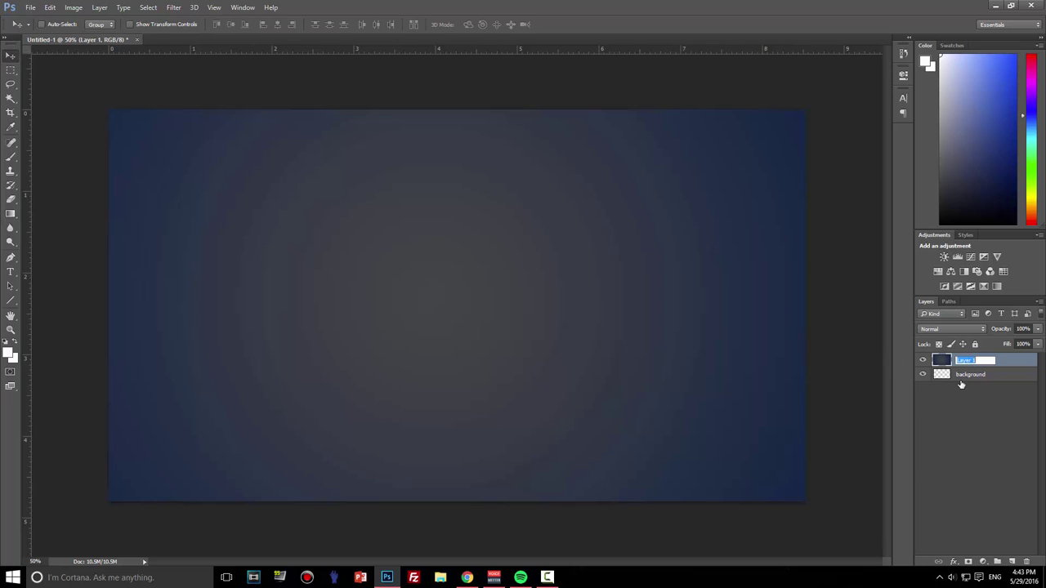
type("c")
type("riginal.bg")
key("Return")
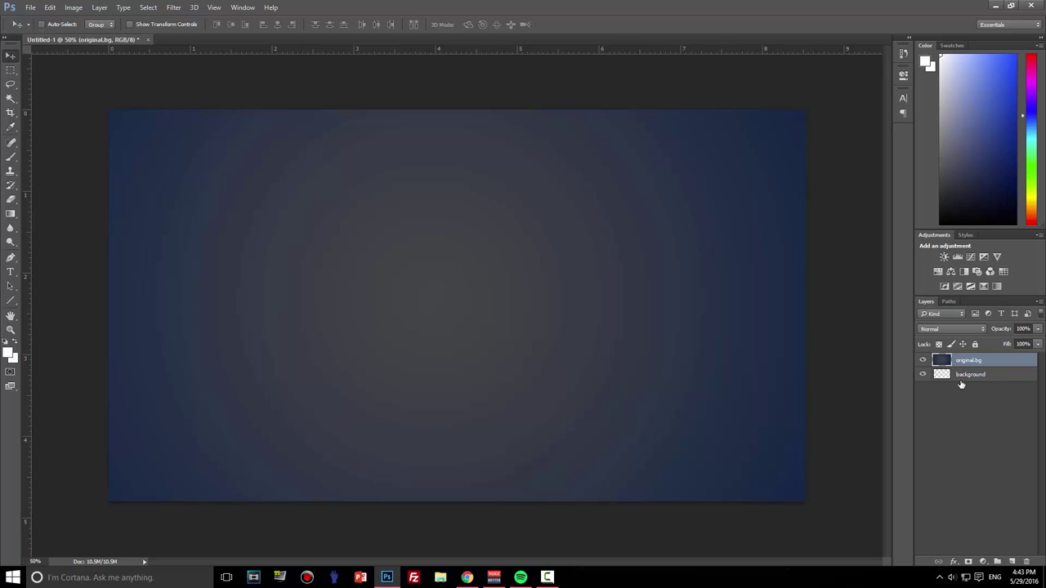
left_click(1012, 562)
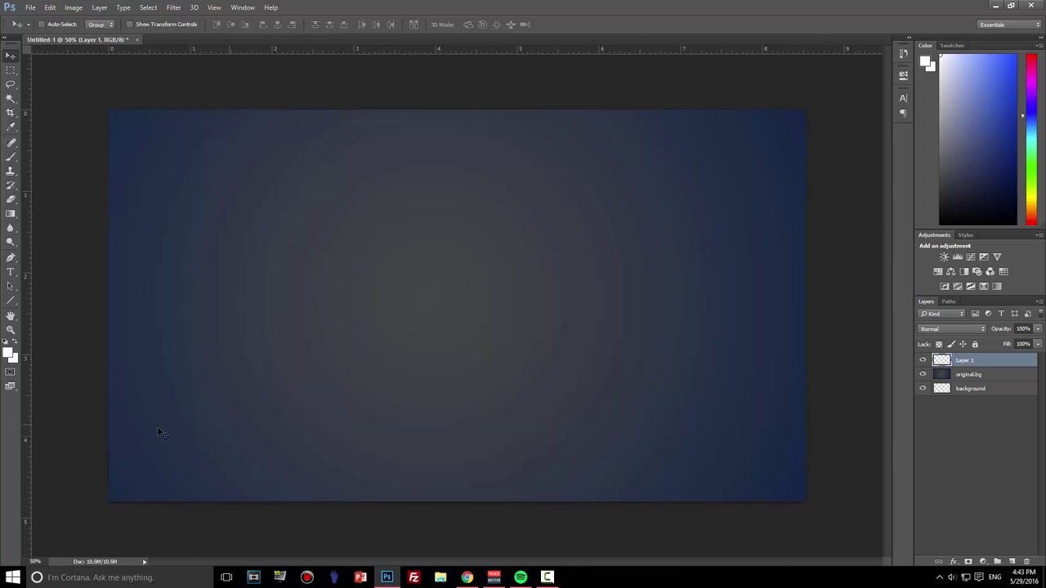
left_click(467, 577)
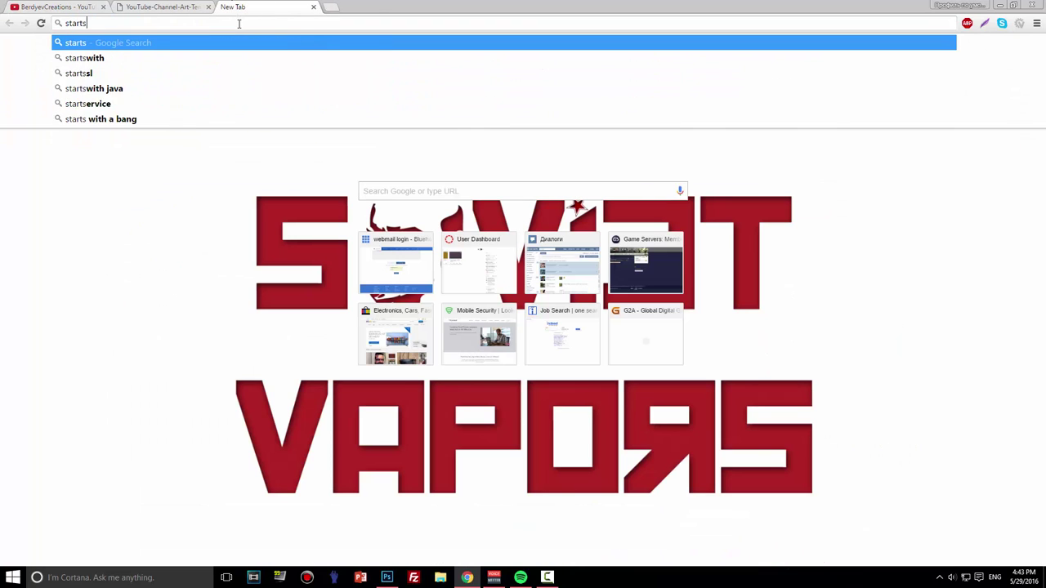
- Search 'stars png 1080p', then refine the query to 'galactic stars png' and show image results
type("png")
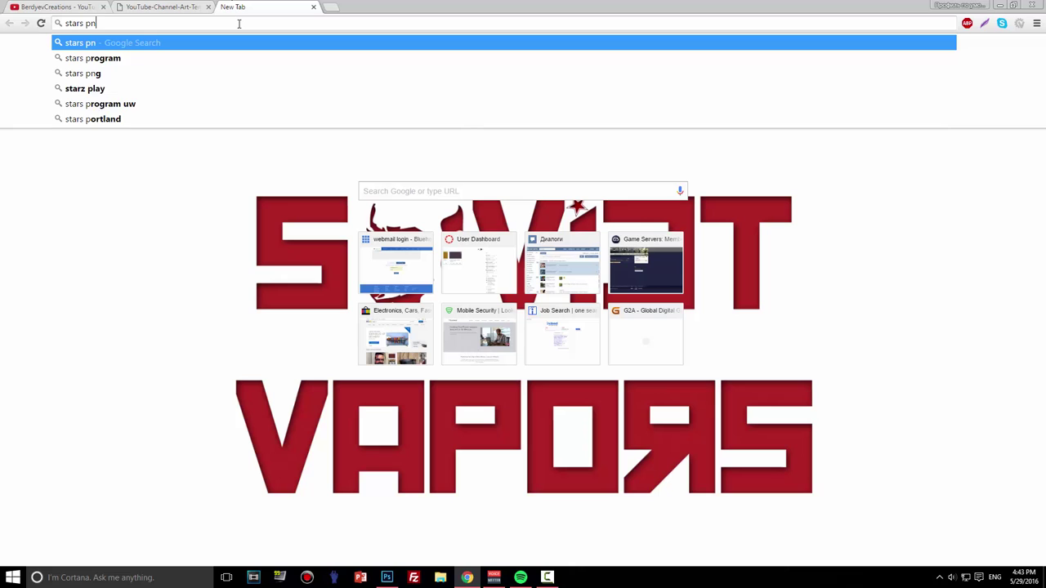
type(" 1080p")
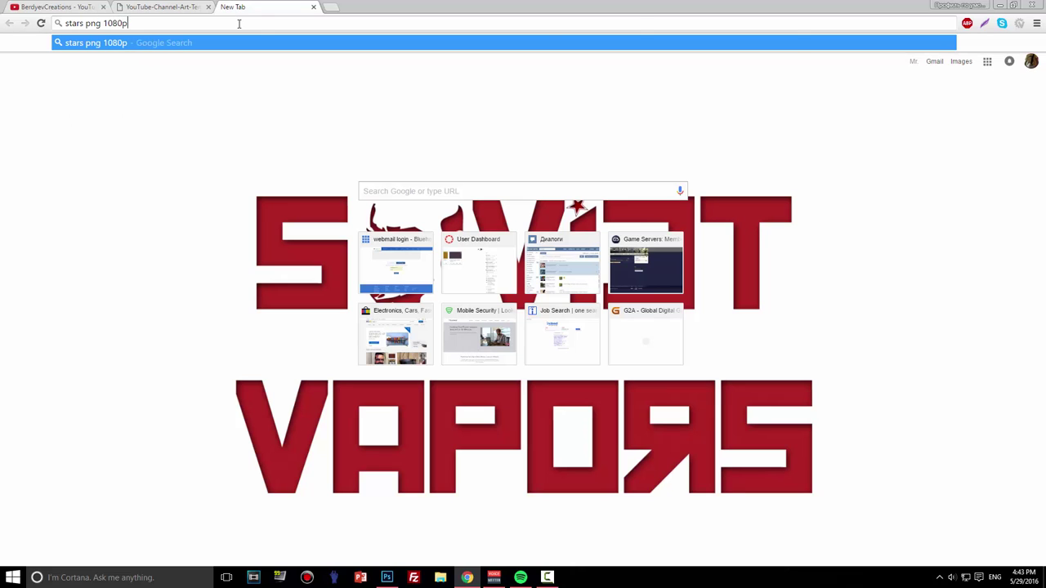
key("Return")
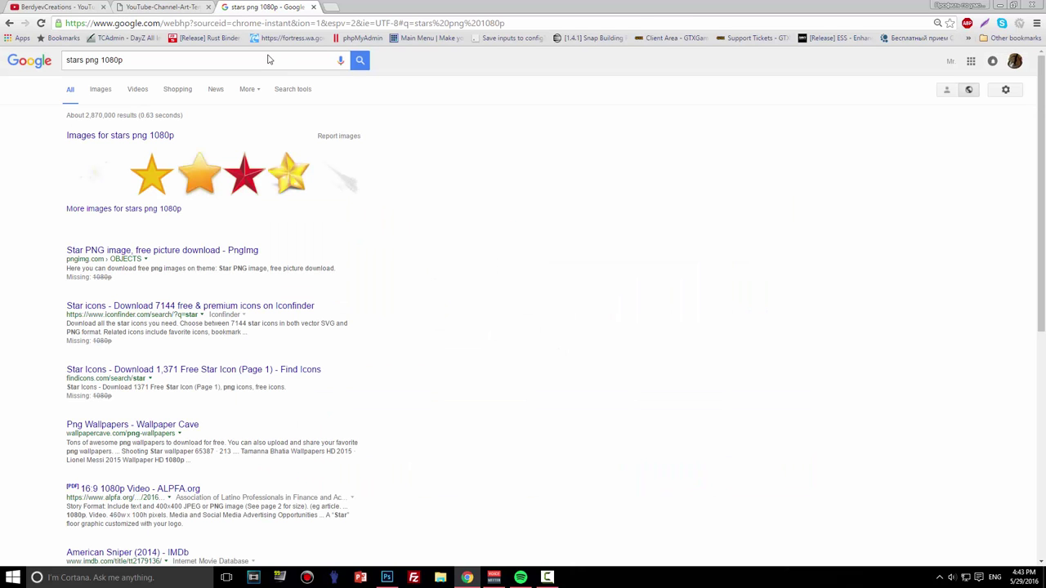
left_click_drag(124, 61, 91, 60)
key("ctrl+a")
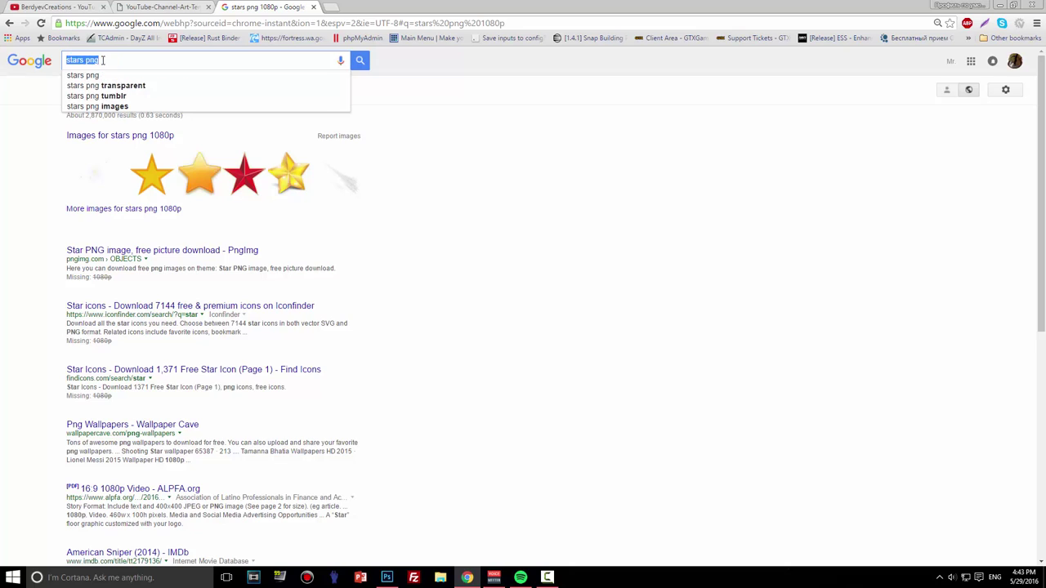
type("gal")
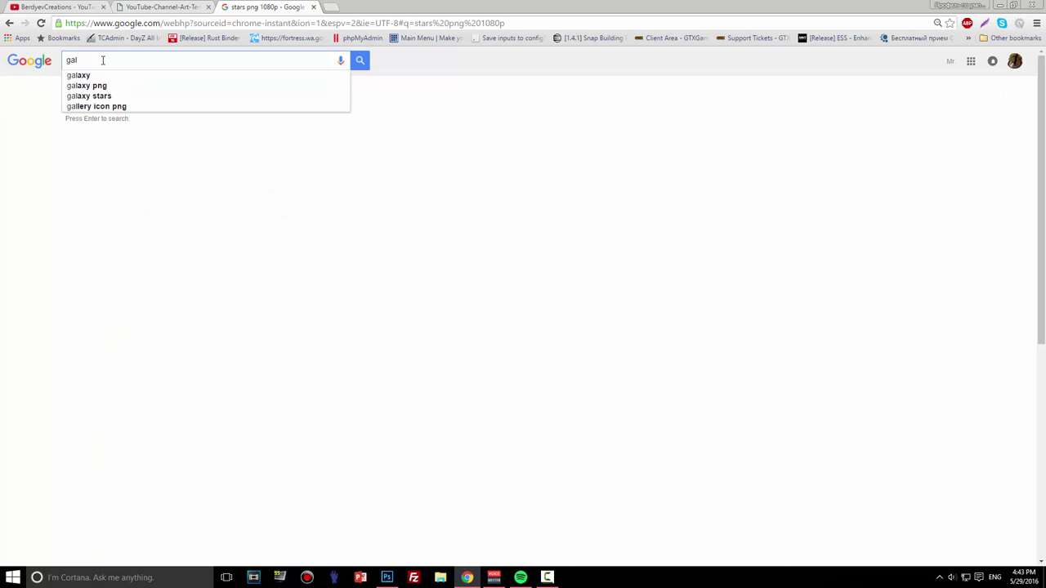
type("axy")
key("BackSpace")
key("BackSpace")
type("ctic")
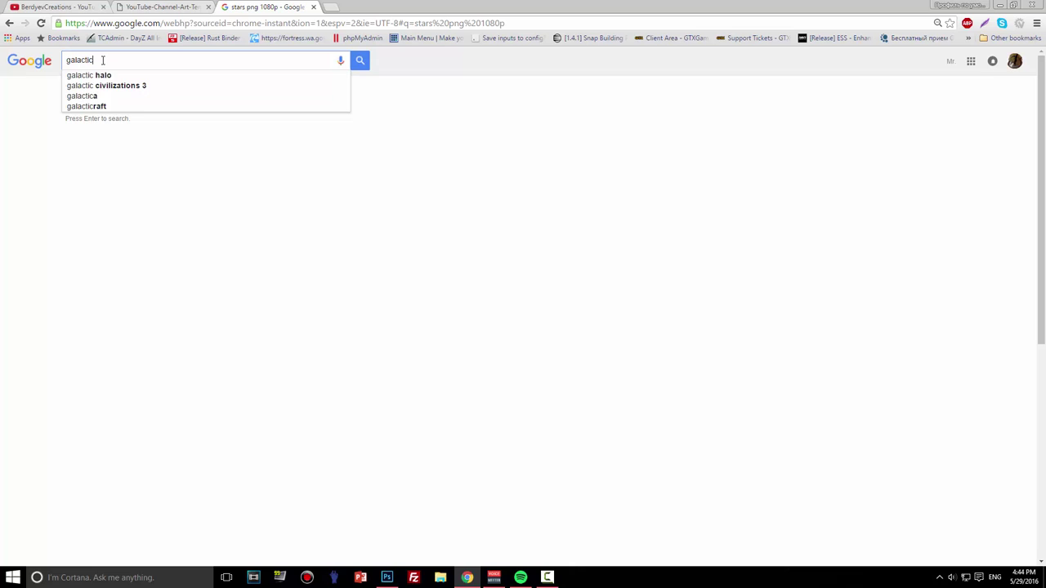
type(" starts p")
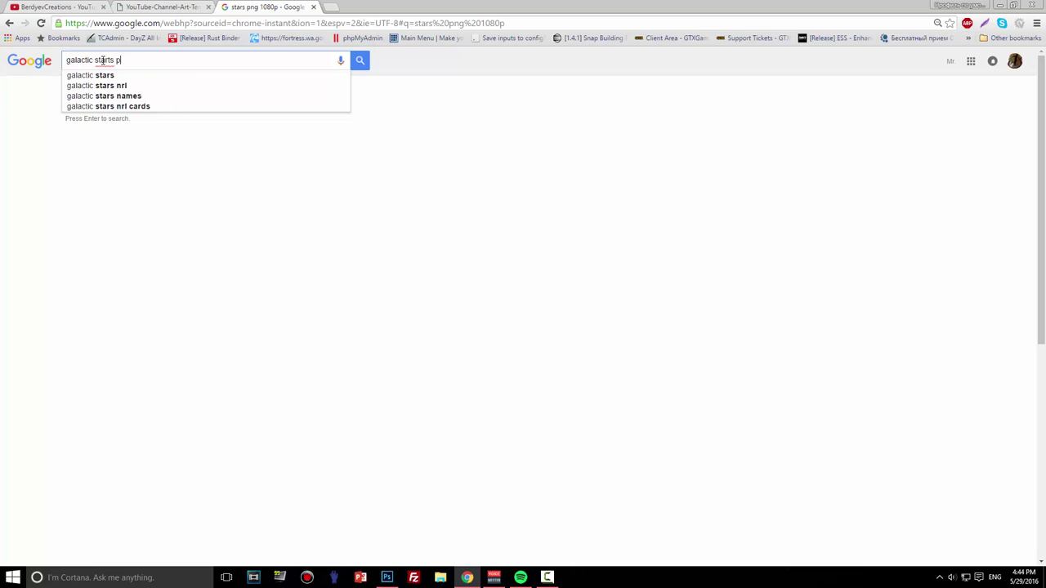
key("BackSpace")
key("BackSpace")
key("BackSpace")
type("s png")
key("Return")
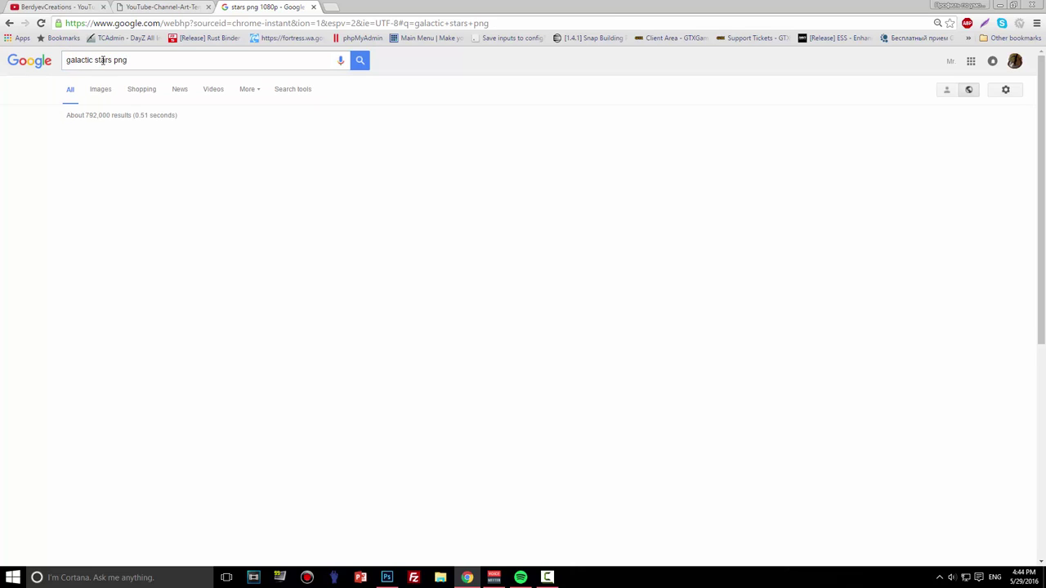
left_click(100, 89)
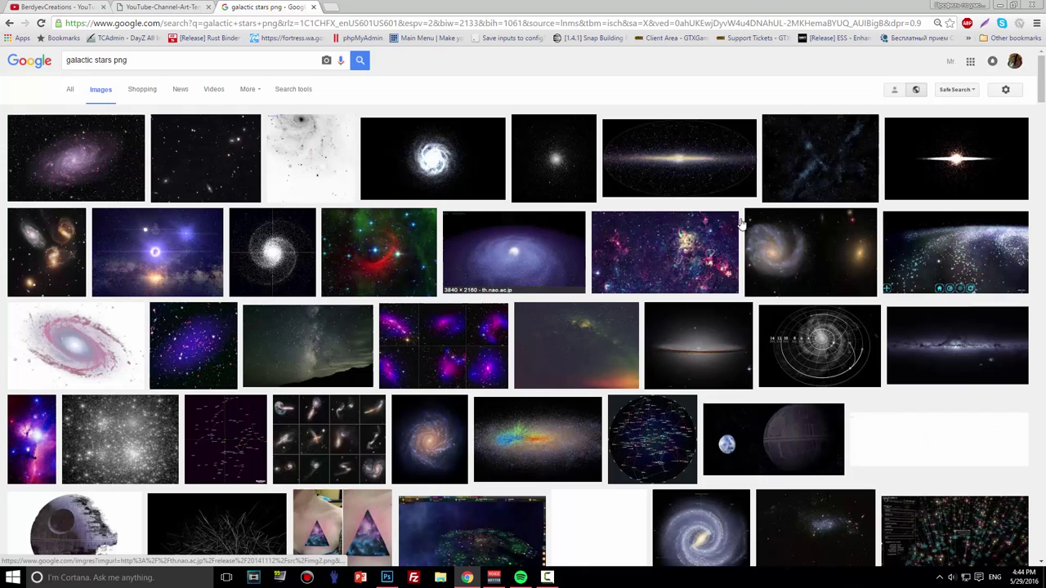
- Browse the galactic stars results and preview the Gaia Milky Way star density image
scroll(588, 282, "down", 3)
scroll(183, 295, "up", 2)
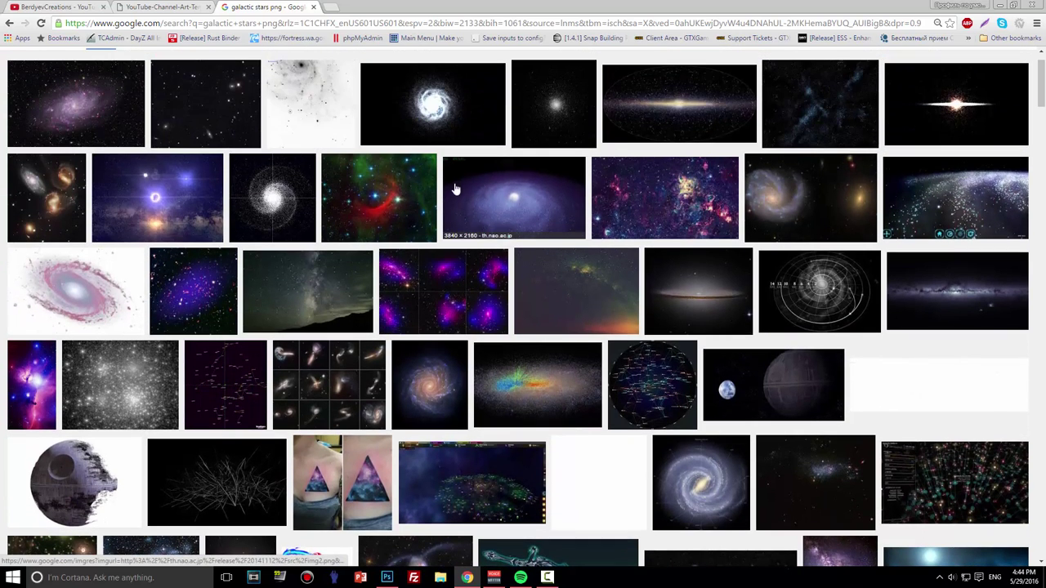
scroll(506, 266, "up", 1)
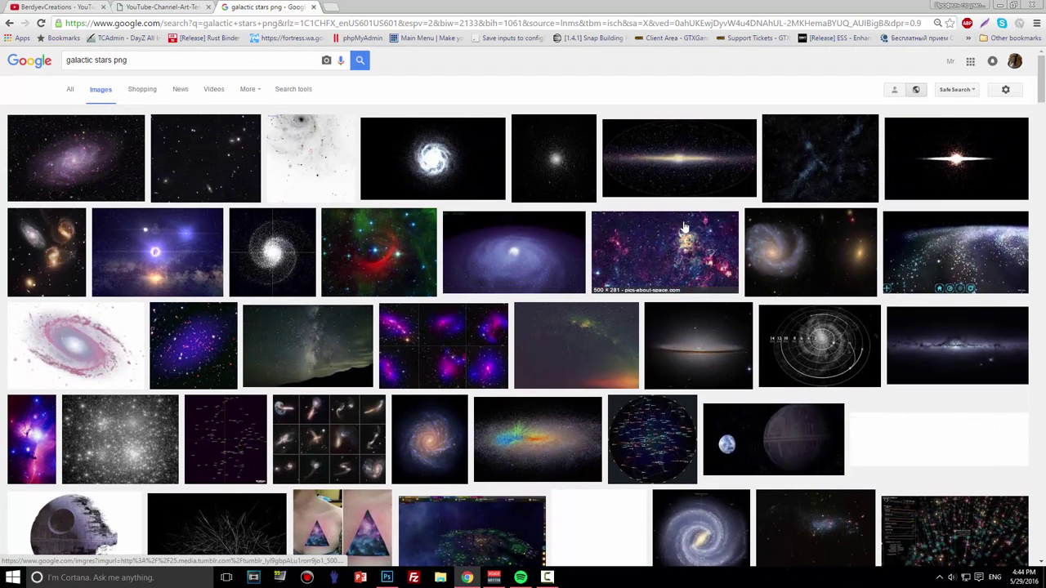
scroll(848, 250, "down", 3)
left_click(929, 154)
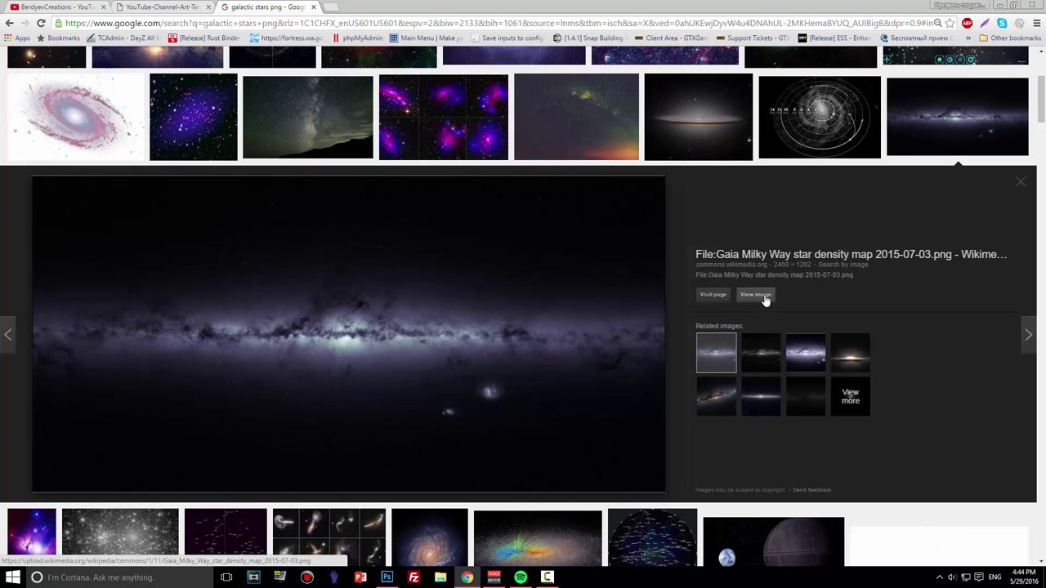
left_click(761, 353)
left_click(805, 353)
left_click(724, 358)
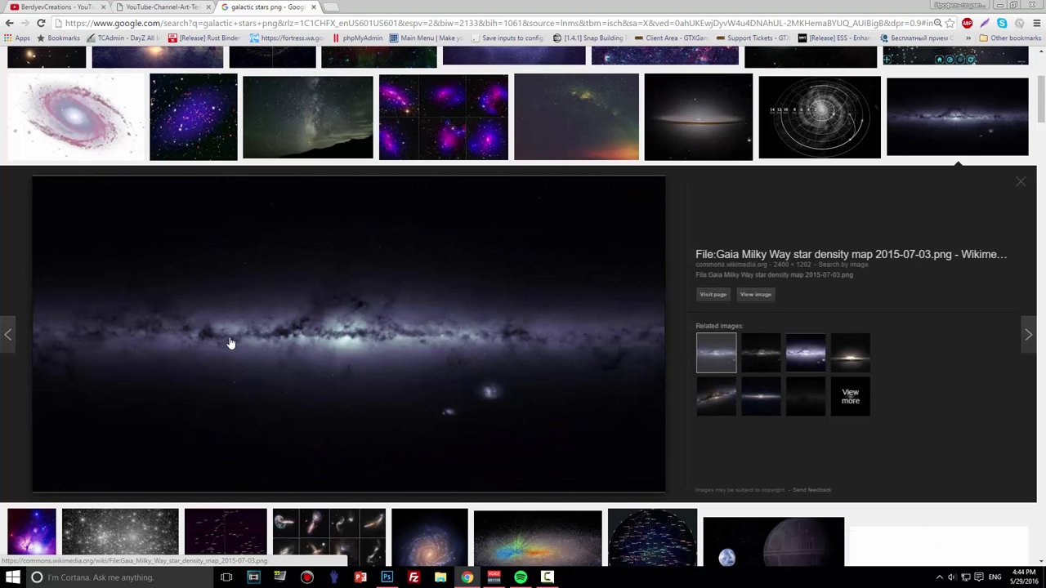
scroll(230, 343, "down", 3)
scroll(230, 343, "up", 3)
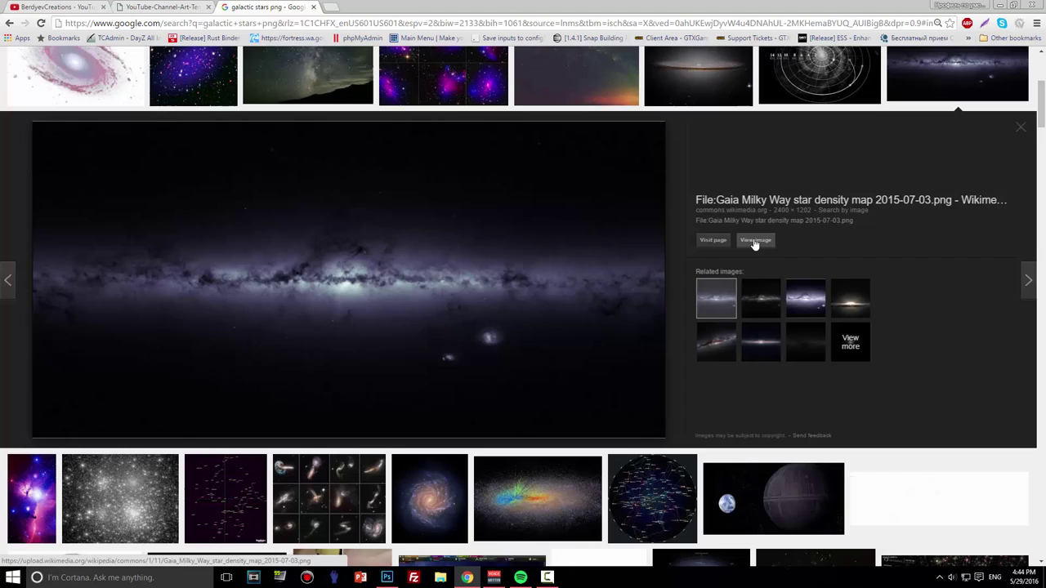
- Save the full-size Gaia Milky Way PNG to the Desktop, close the tabs and minimize Chrome
left_click(756, 239)
right_click(324, 199)
left_click(341, 210)
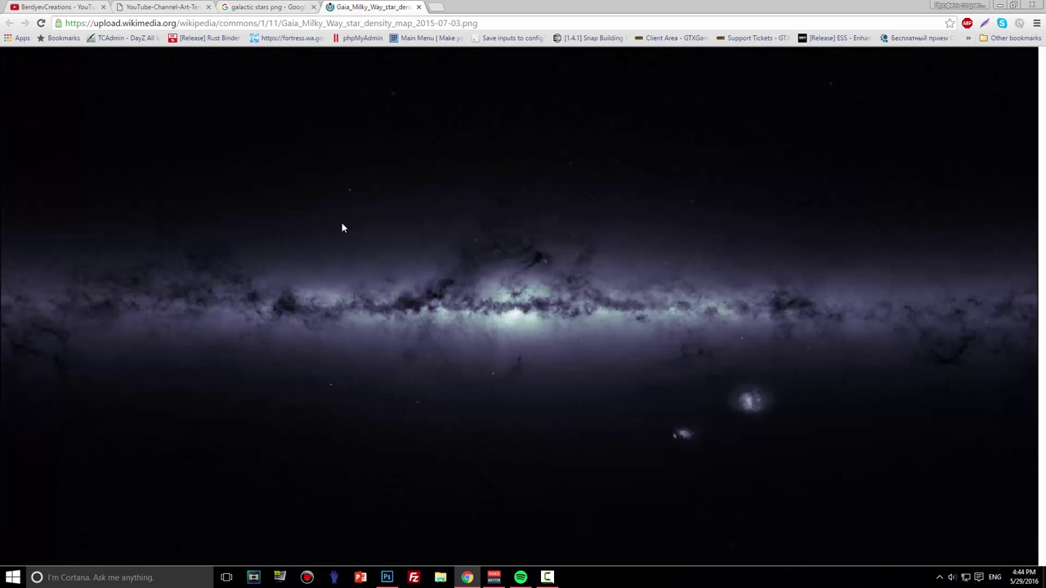
left_click(162, 163)
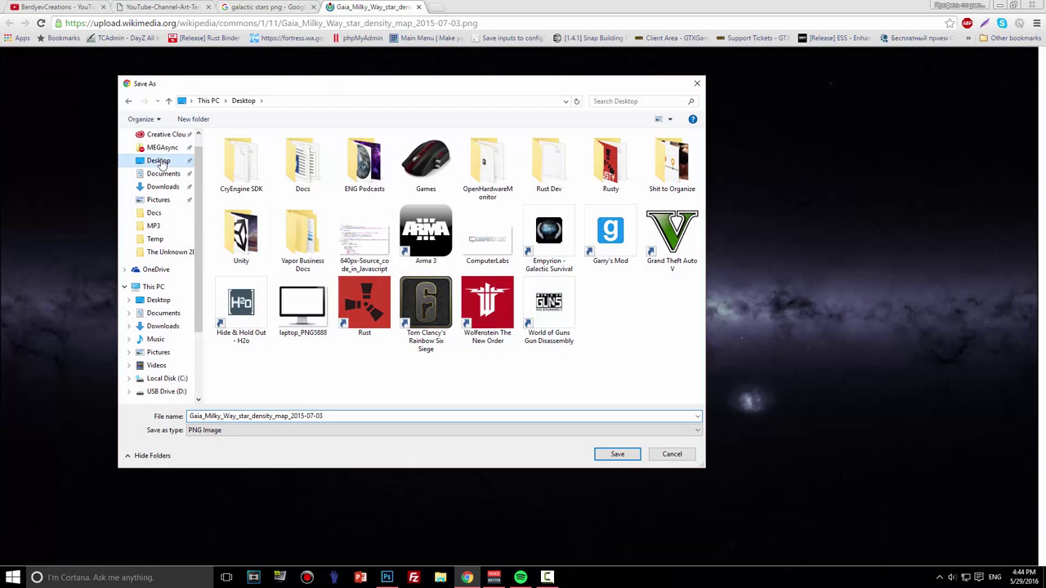
left_click(605, 452)
key("ctrl+w")
key("ctrl+w")
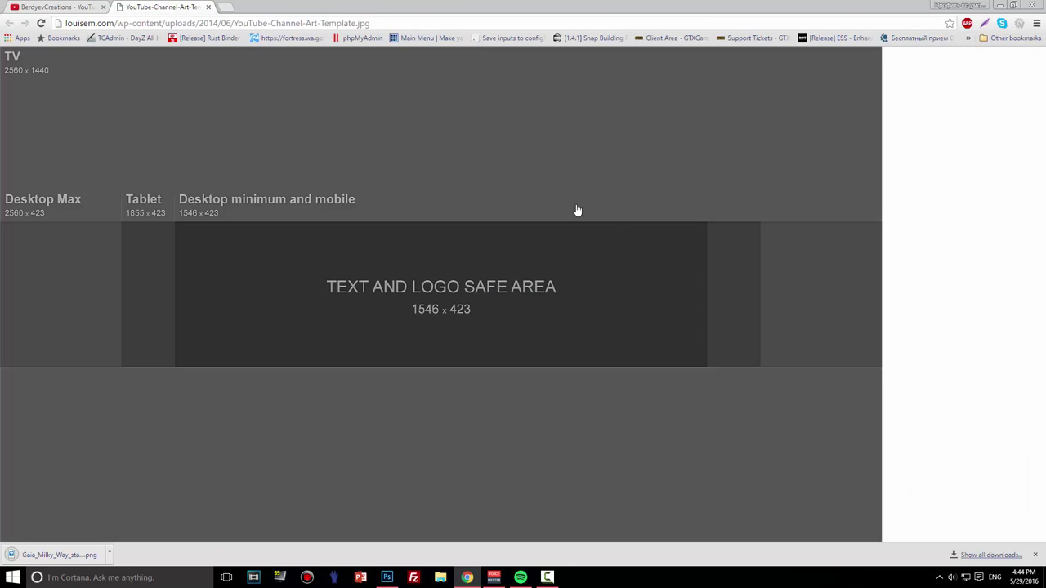
left_click(1036, 556)
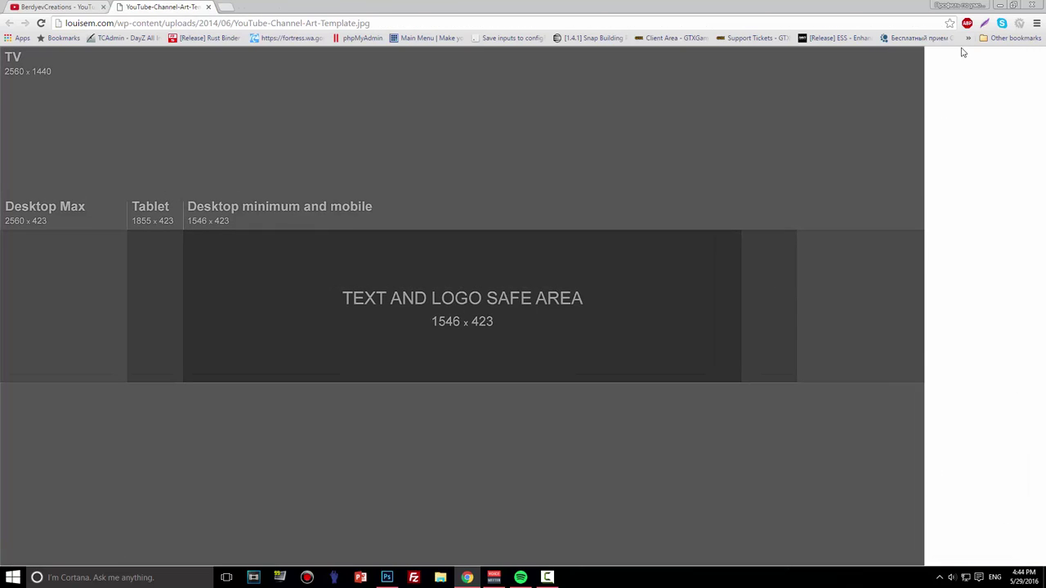
left_click(1000, 5)
- Open Gaia_Milky_Way_star_density_map_2015-07-03.png from the desktop in Photoshop CC 2014
left_click(996, 6)
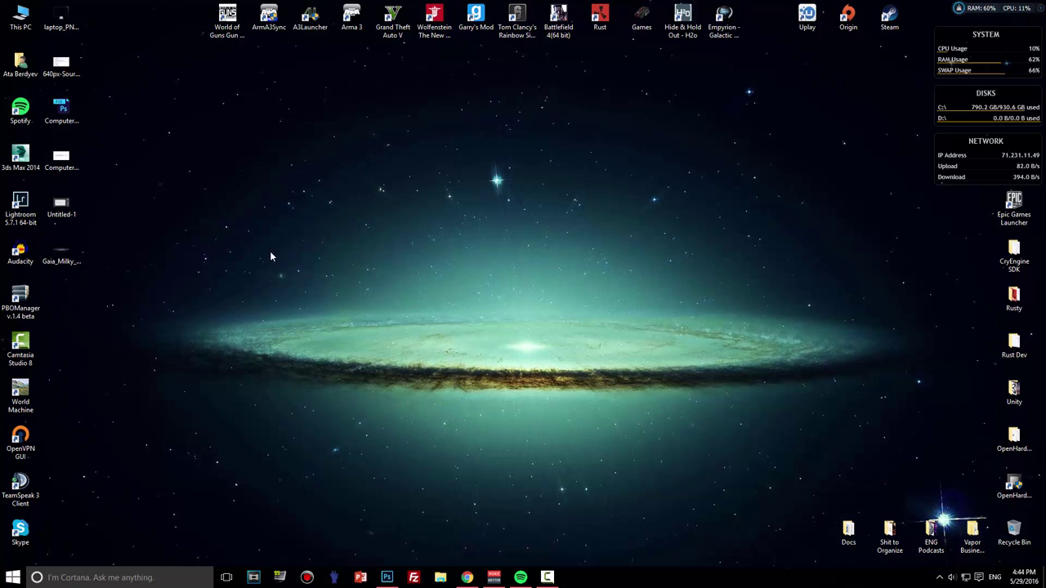
right_click(68, 259)
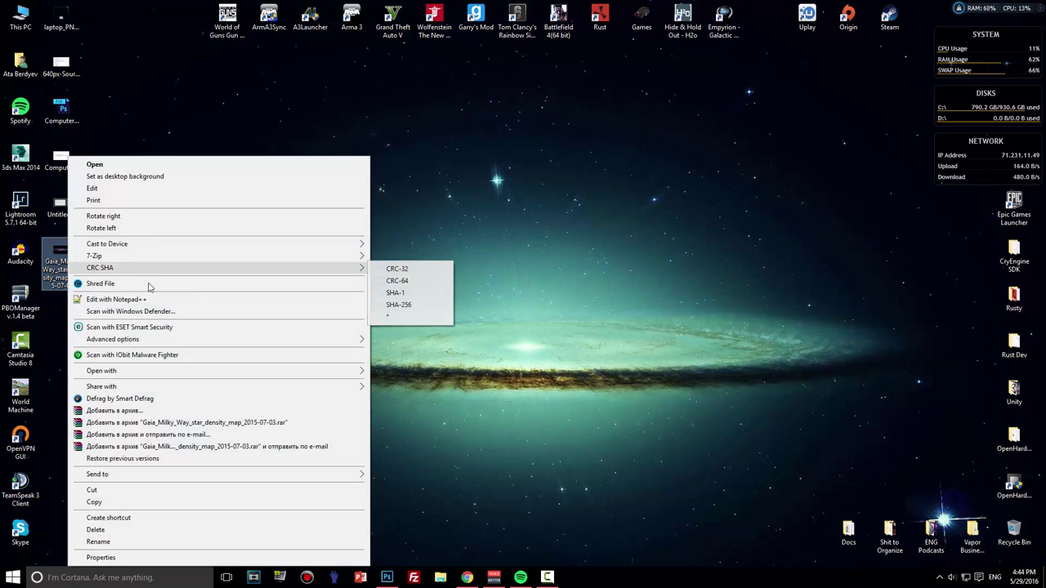
mouse_move(157, 375)
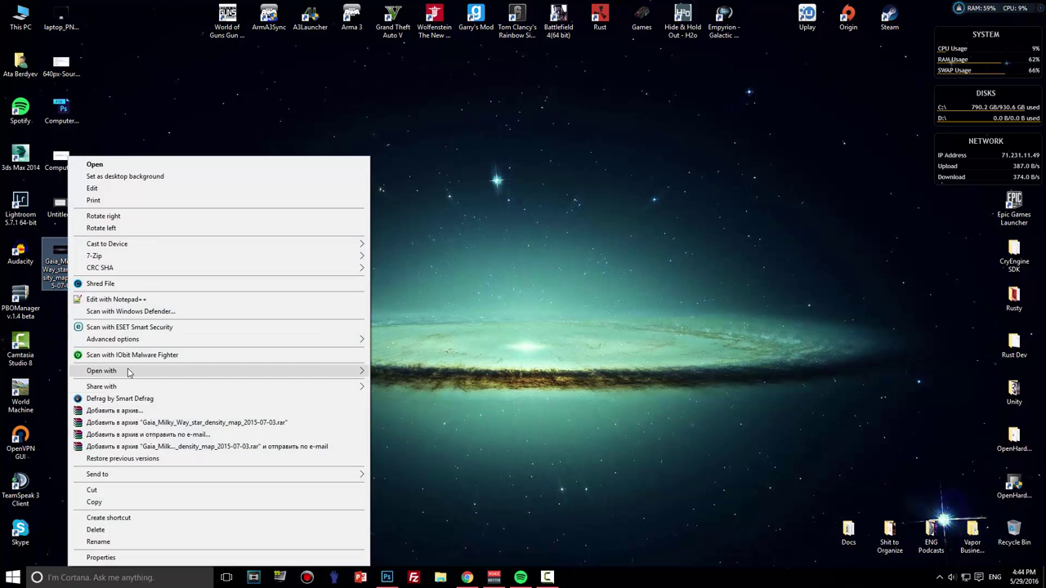
left_click(402, 372)
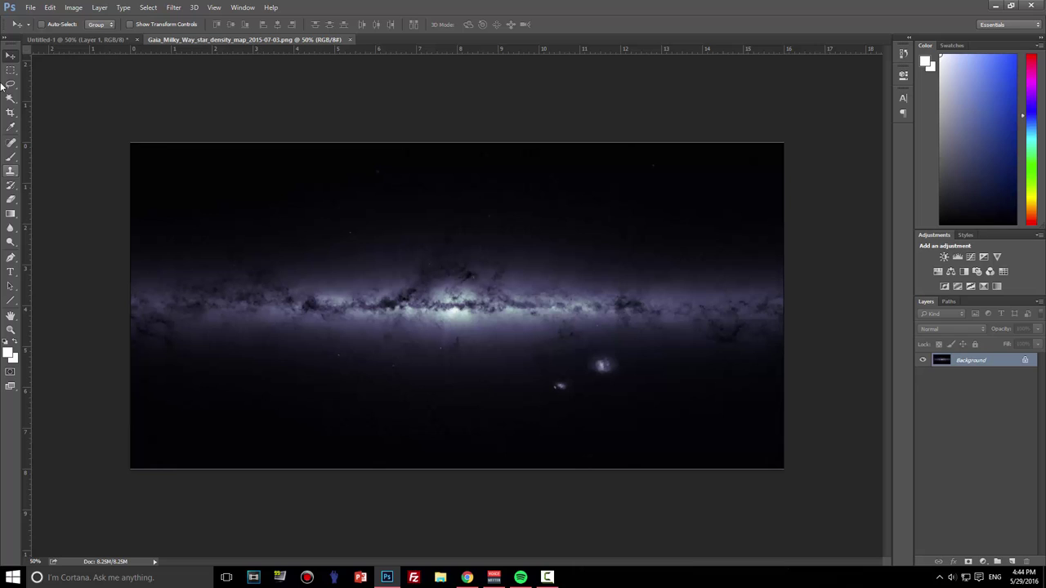
- Copy the whole Gaia star map and paste it into the Untitled-1 banner document
key("ctrl+a")
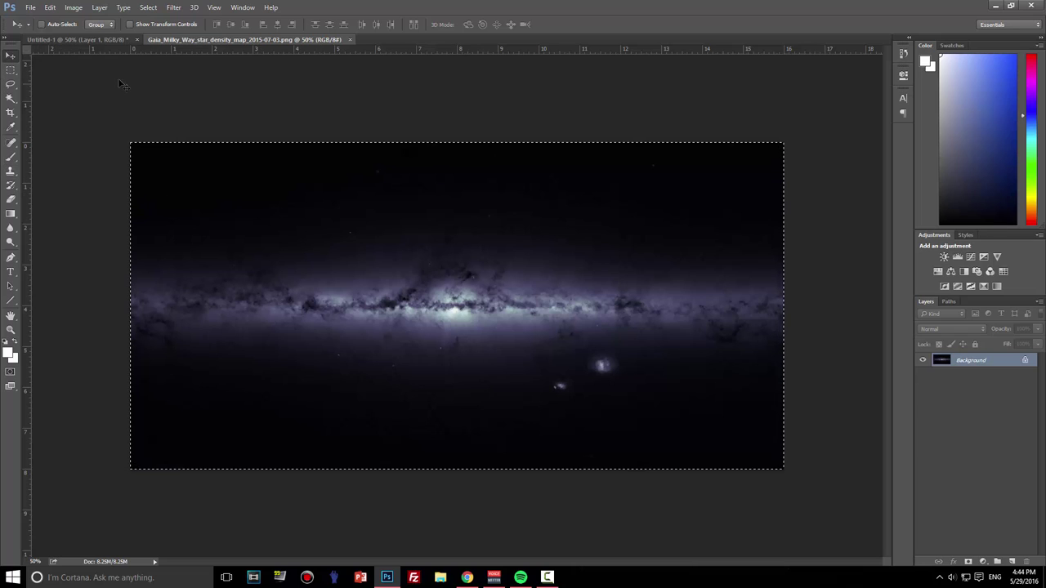
left_click(114, 41)
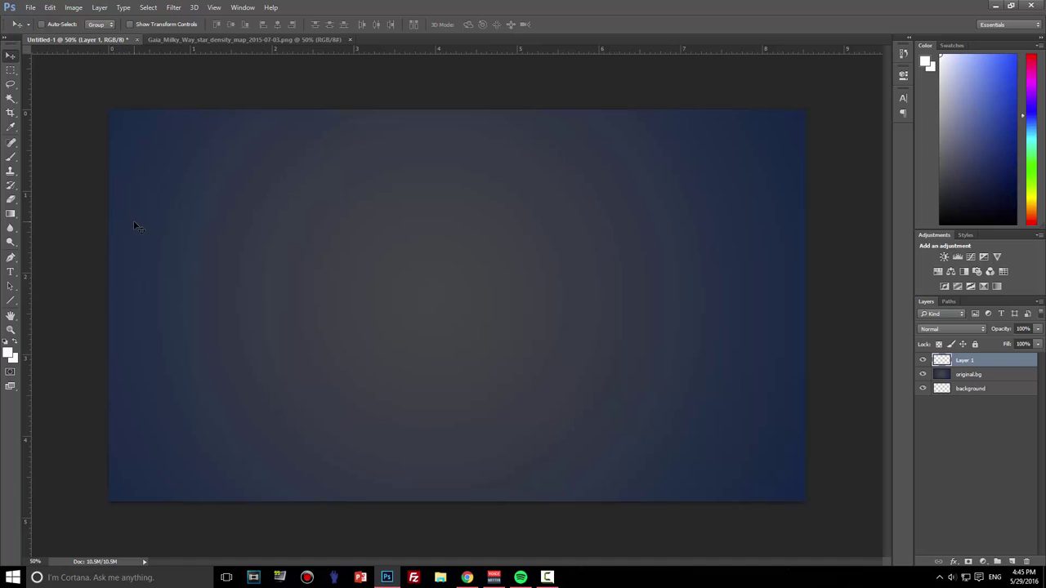
key("ctrl+v")
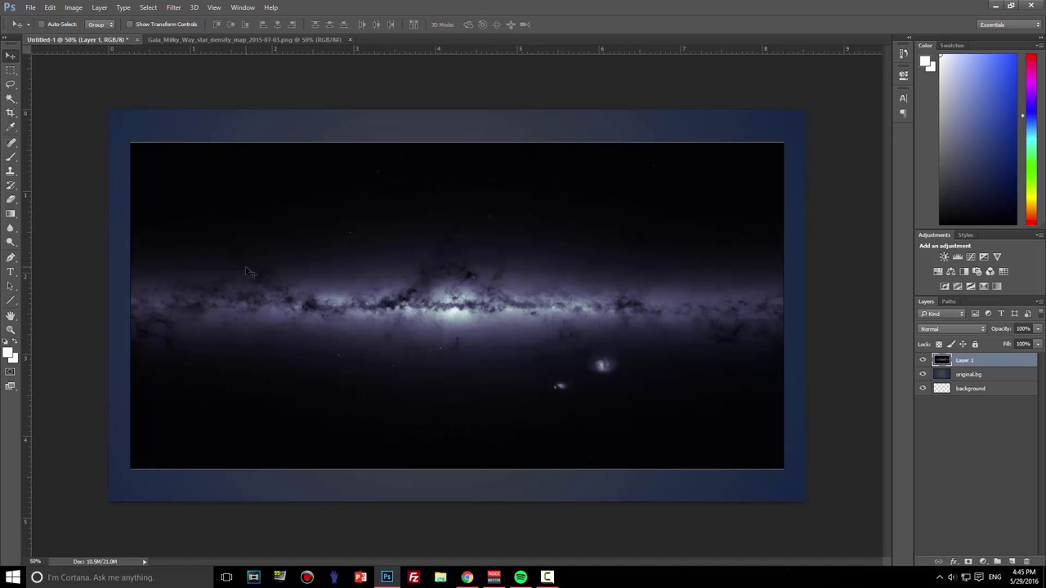
- Set Layer 1's blend mode to Color Dodge so the Milky Way glows over the navy gradient
left_click(949, 329)
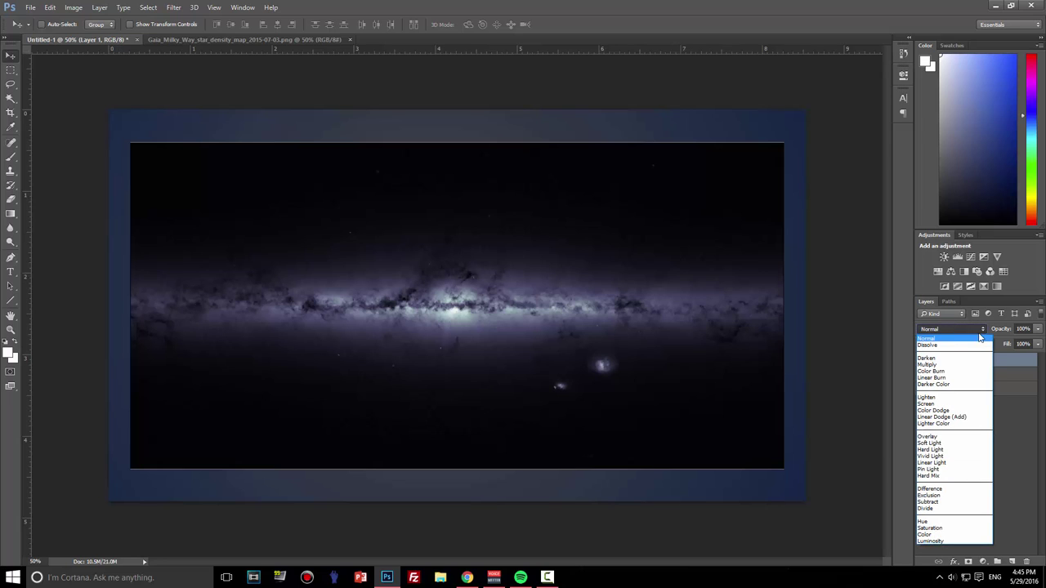
left_click(964, 408)
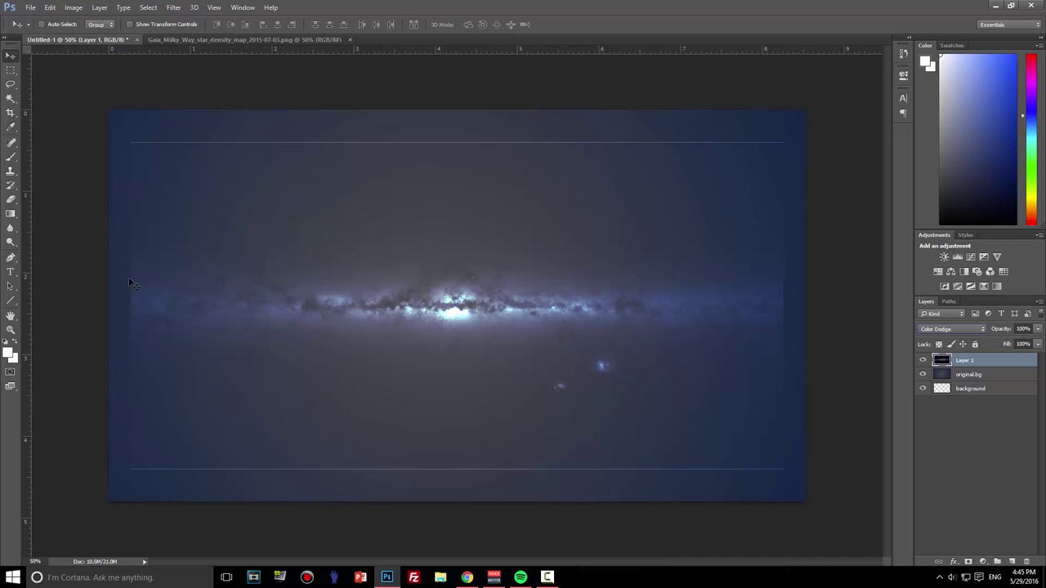
key("ctrl+minus")
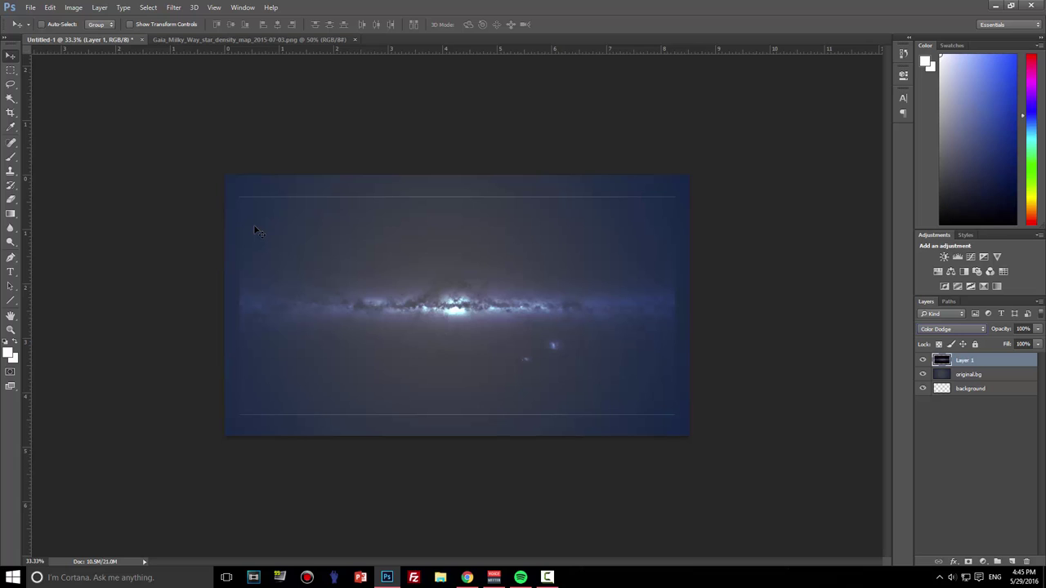
- Scale the Milky Way layer up to about 123% and nudge it into place to cover the banner
key("ctrl+t")
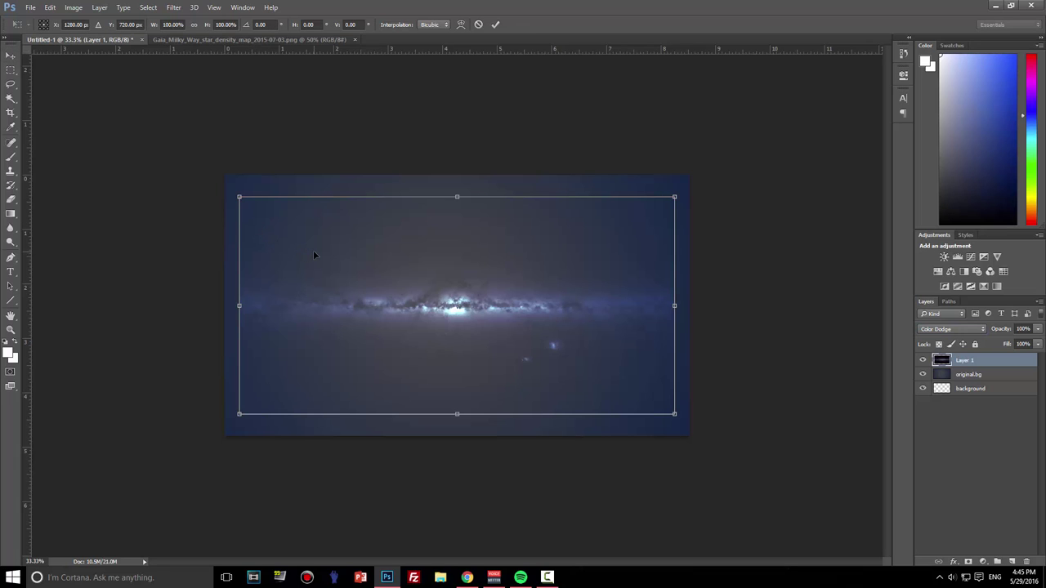
left_click_drag(332, 258, 293, 217)
left_click_drag(641, 383, 744, 434)
left_click_drag(563, 281, 550, 279)
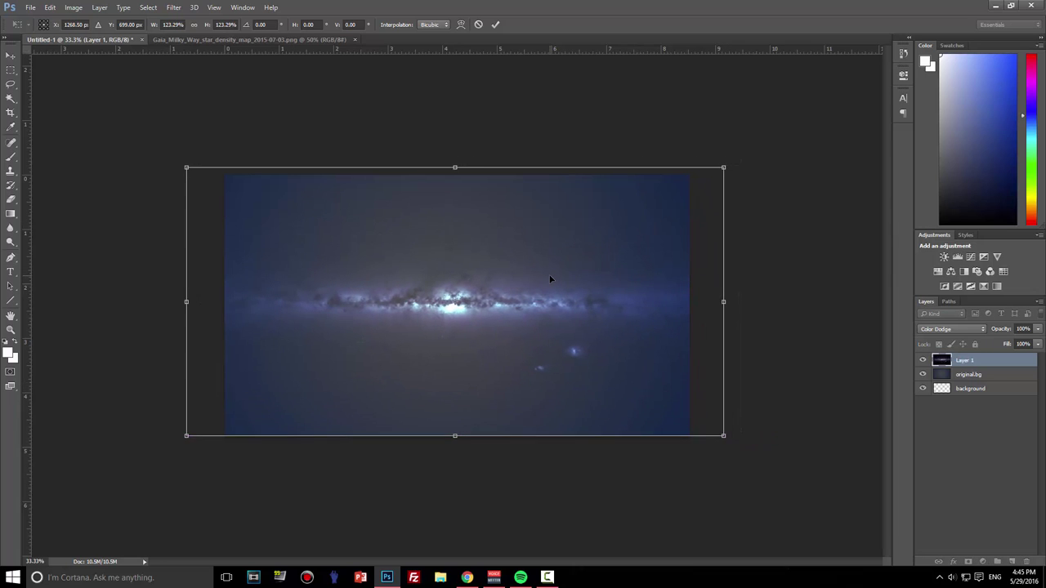
key("Down")
key("Down")
key("Down")
key("Down")
key("Down")
key("Down")
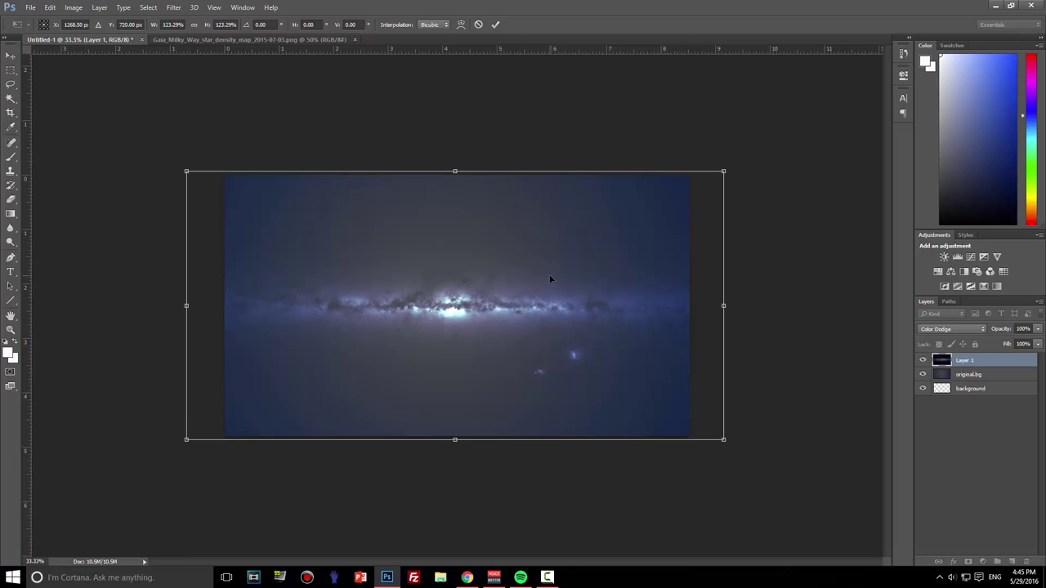
key("Right")
key("Right")
key("Right")
key("Right")
key("Right")
key("Right")
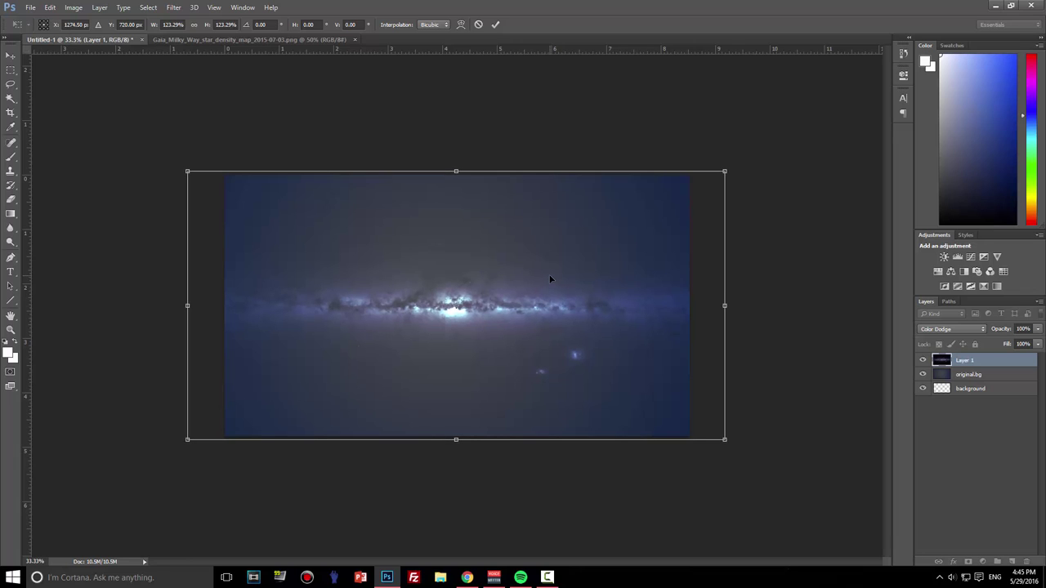
key("Return")
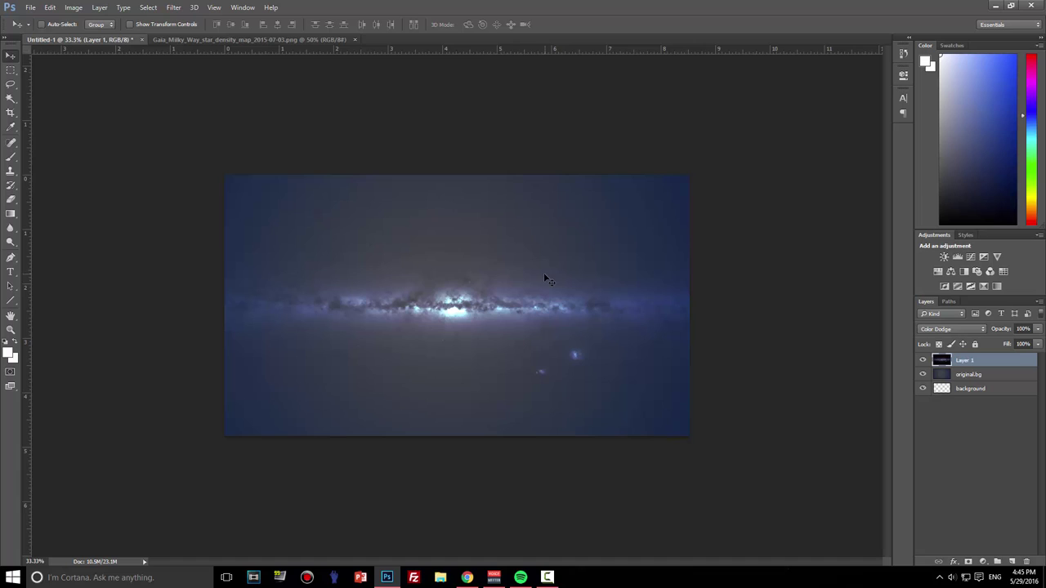
- Rename Layer 1 to galaxy.layer after toggling original.bg's visibility to compare
left_click(923, 375)
left_click(923, 374)
double_click(966, 362)
type("galaxy.l")
key("Return")
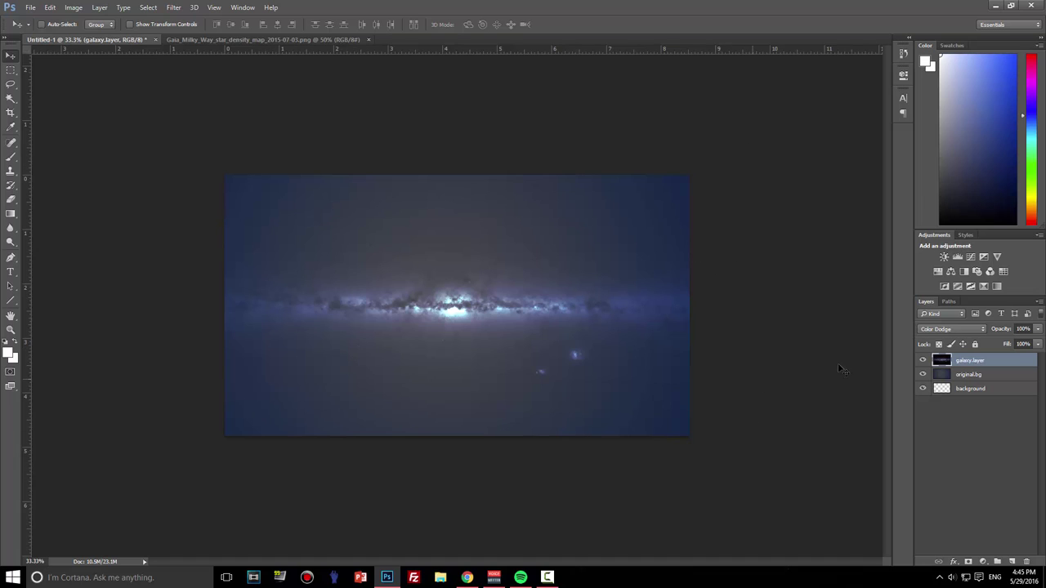
- Try Screen blending on galaxy.layer, then revert it to Normal
left_click(943, 330)
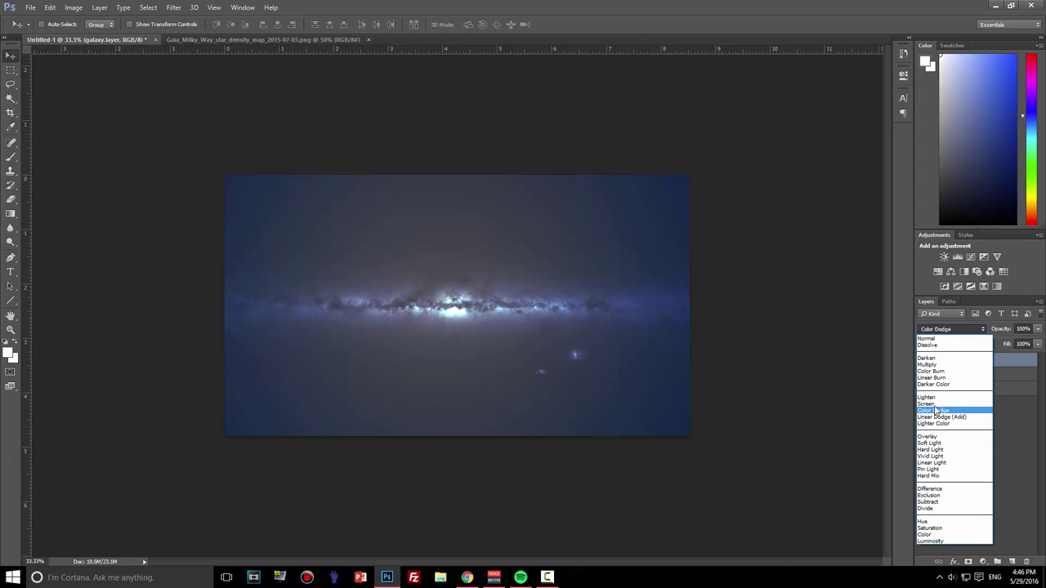
left_click(934, 404)
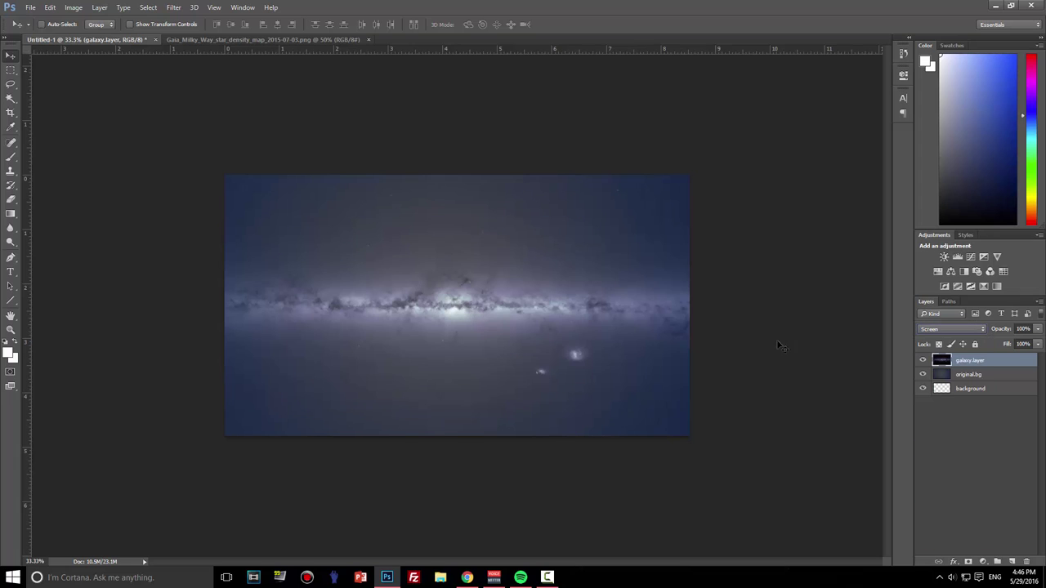
left_click(932, 330)
key("Escape")
left_click(932, 330)
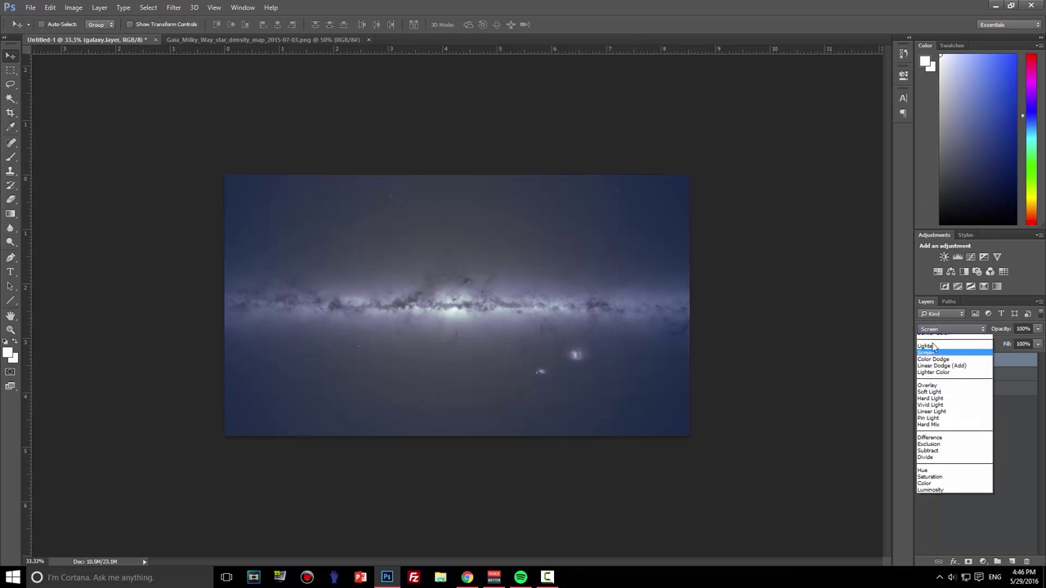
left_click(928, 337)
left_click(929, 330)
left_click(929, 329)
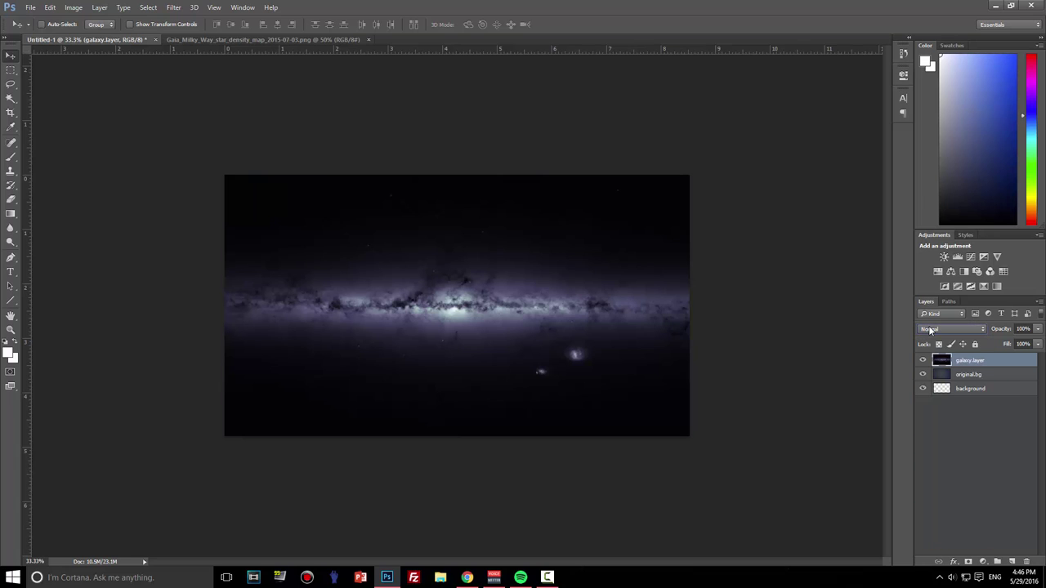
- After trying Overlay, set galaxy.layer to Color Dodge and lower its opacity to 75%
scroll(931, 327, "down", 2)
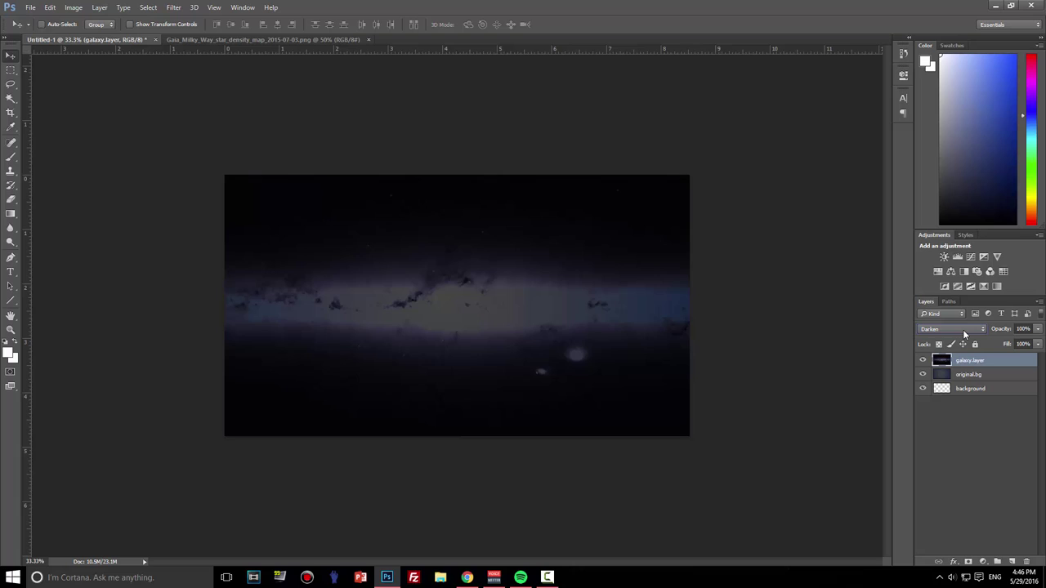
scroll(963, 330, "down", 1)
scroll(966, 328, "down", 1)
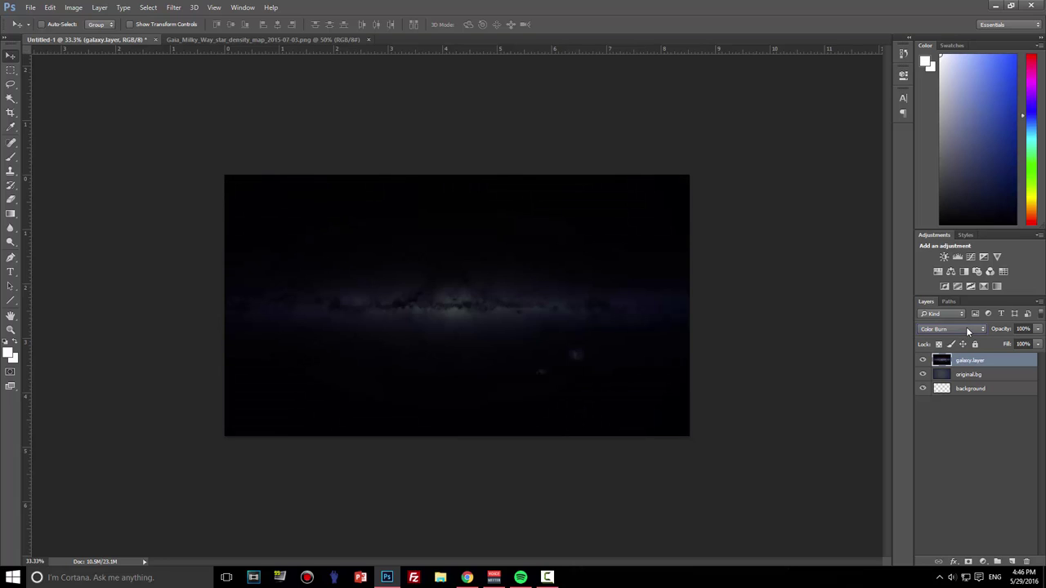
scroll(966, 328, "down", 4)
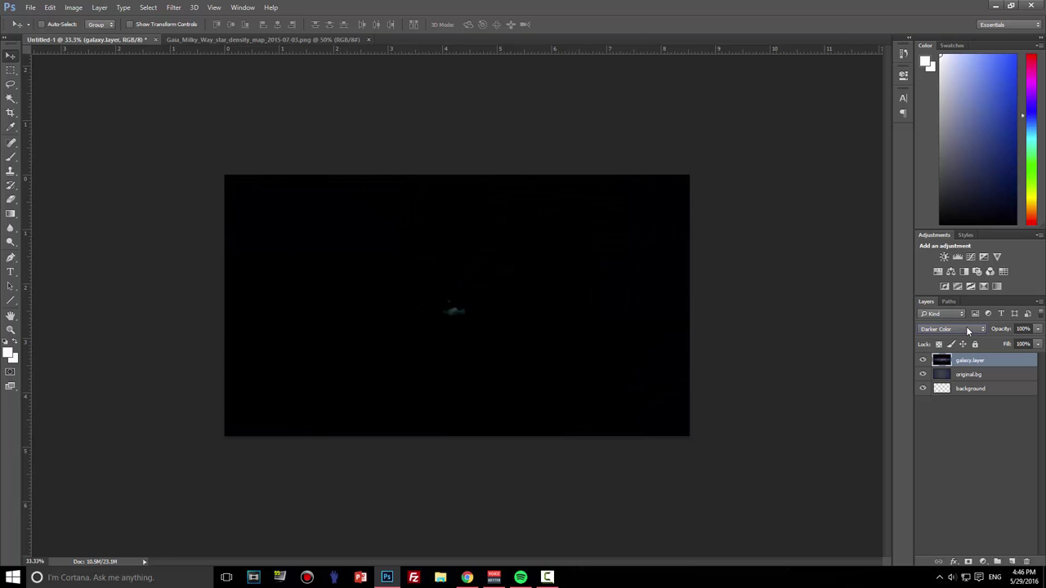
scroll(966, 329, "down", 1)
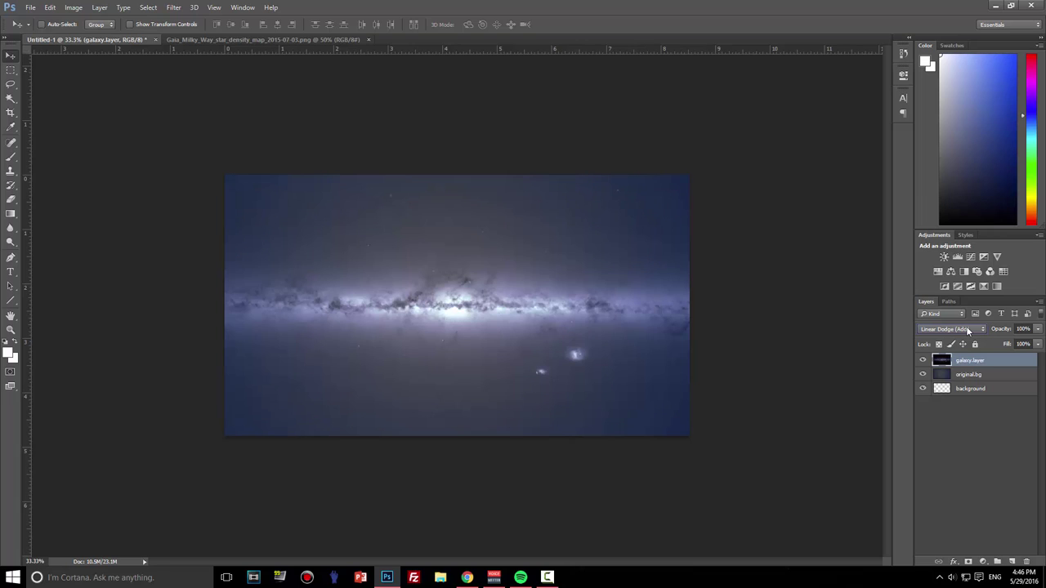
scroll(966, 326, "up", 1)
scroll(966, 328, "up", 1)
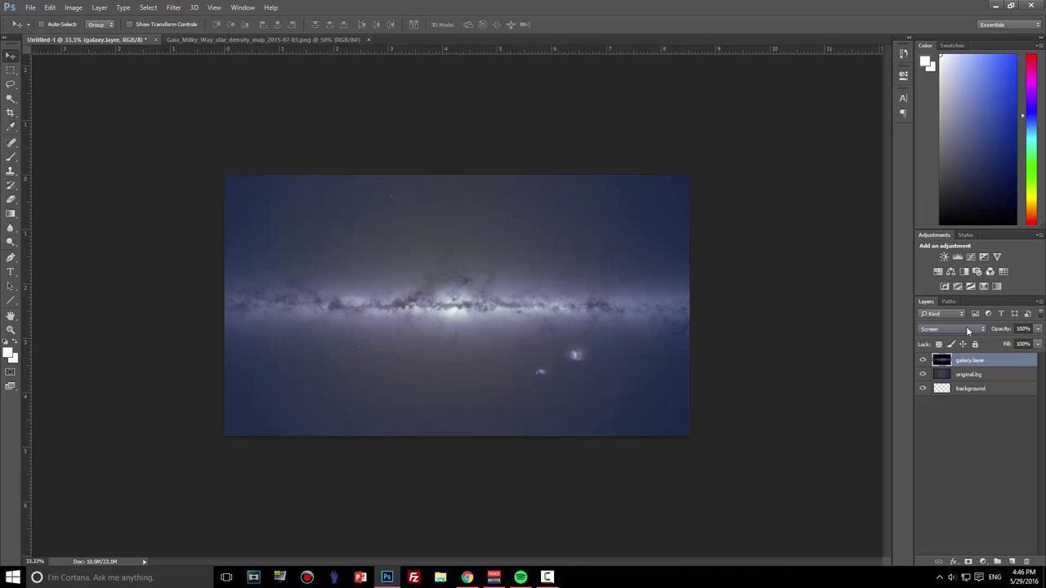
scroll(966, 329, "down", 2)
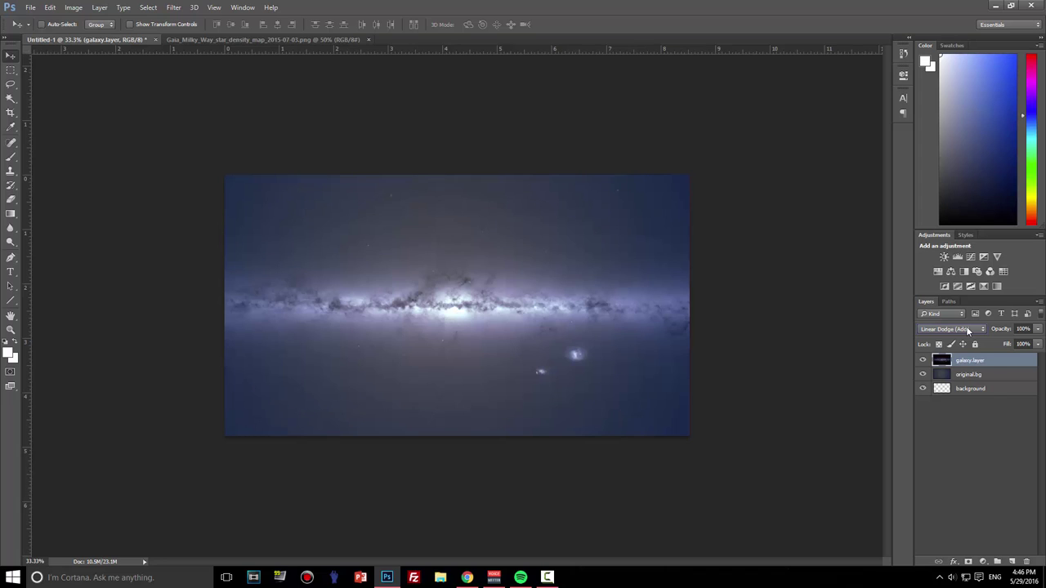
left_click(966, 329)
left_click(945, 436)
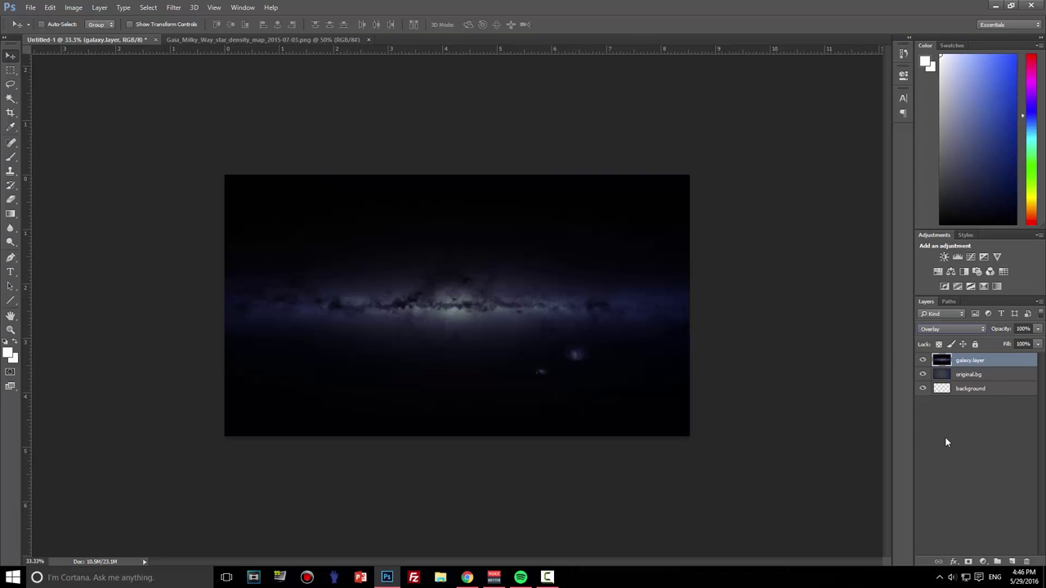
left_click(931, 329)
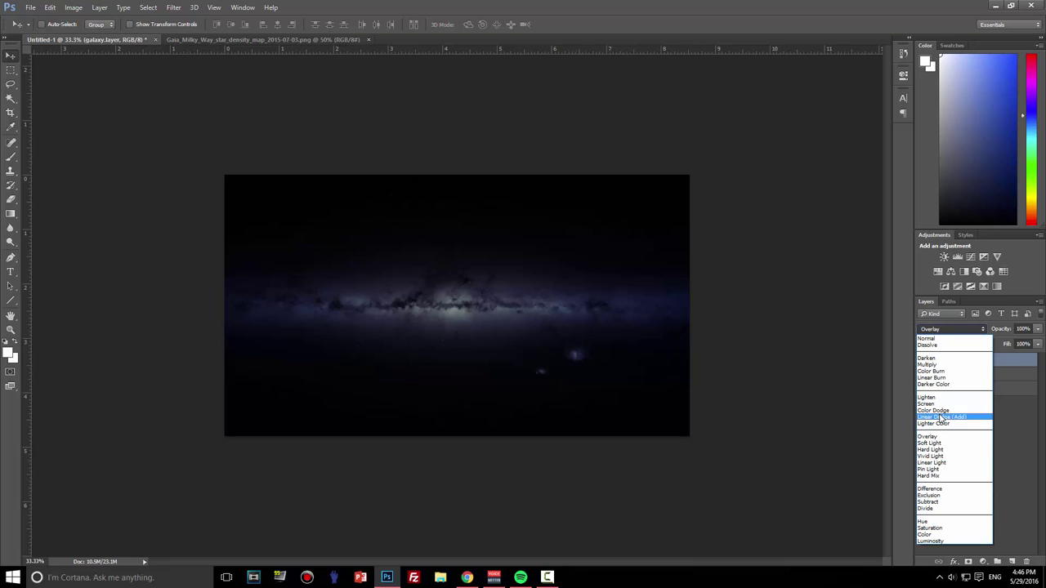
left_click(939, 414)
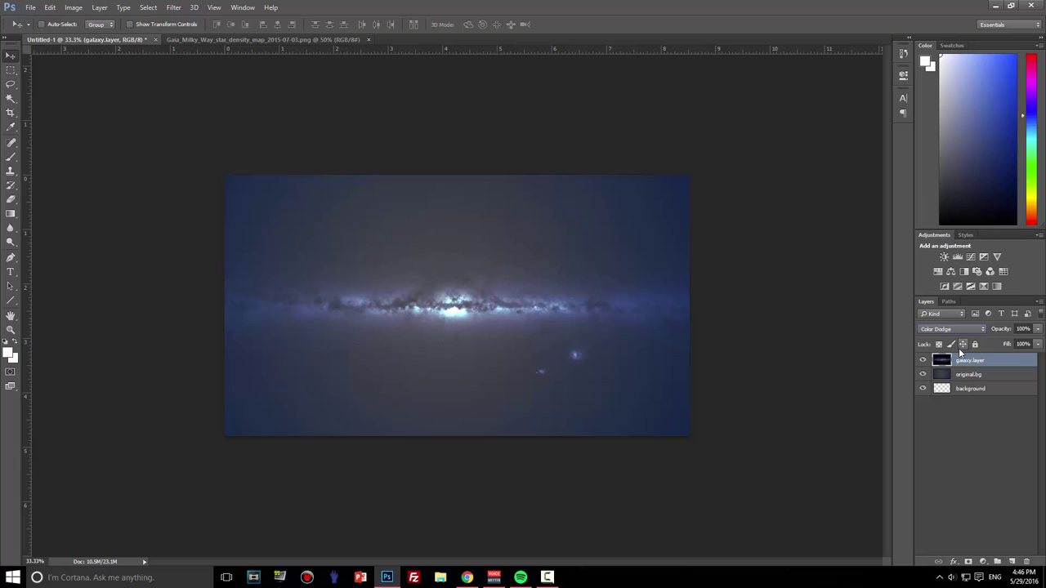
mouse_move(1038, 330)
left_mouse_down()
mouse_move(1030, 342)
mouse_move(995, 344)
mouse_move(1029, 345)
left_mouse_up()
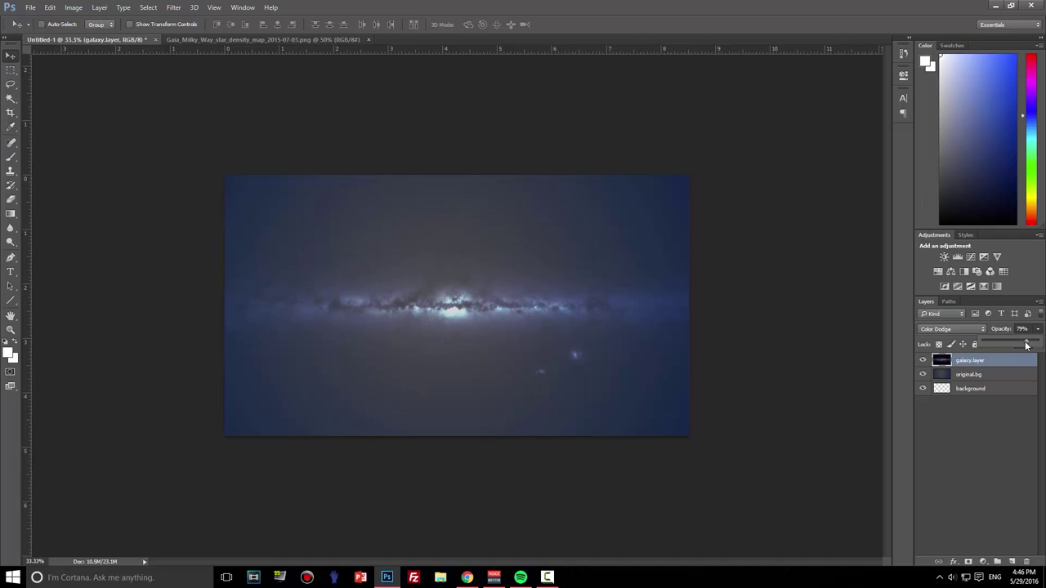
left_click_drag(1026, 344, 1026, 344)
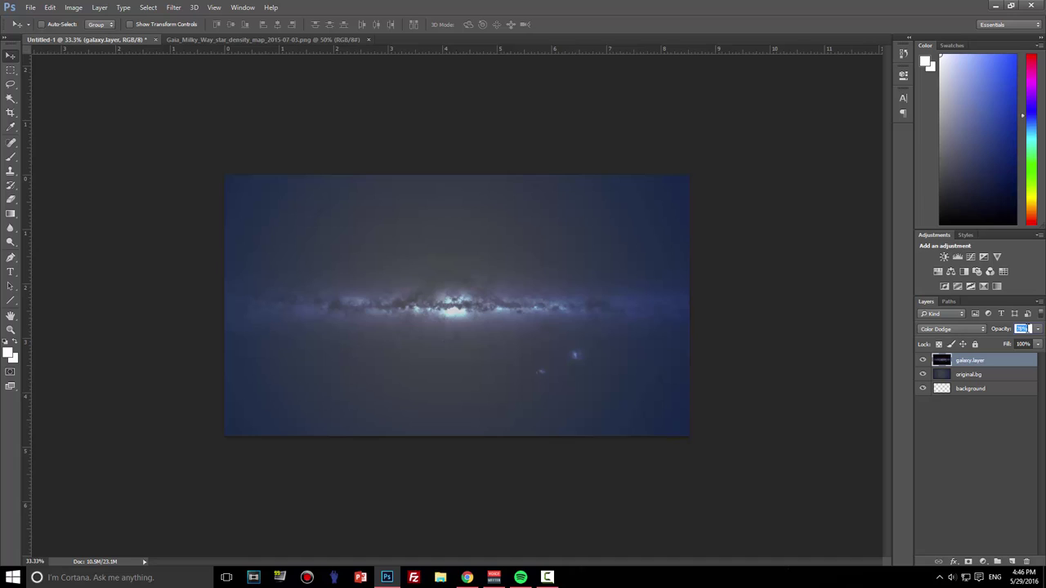
key("Return")
- Add a new empty layer above galaxy.layer and check the channel art template's size guide
left_click(1012, 562)
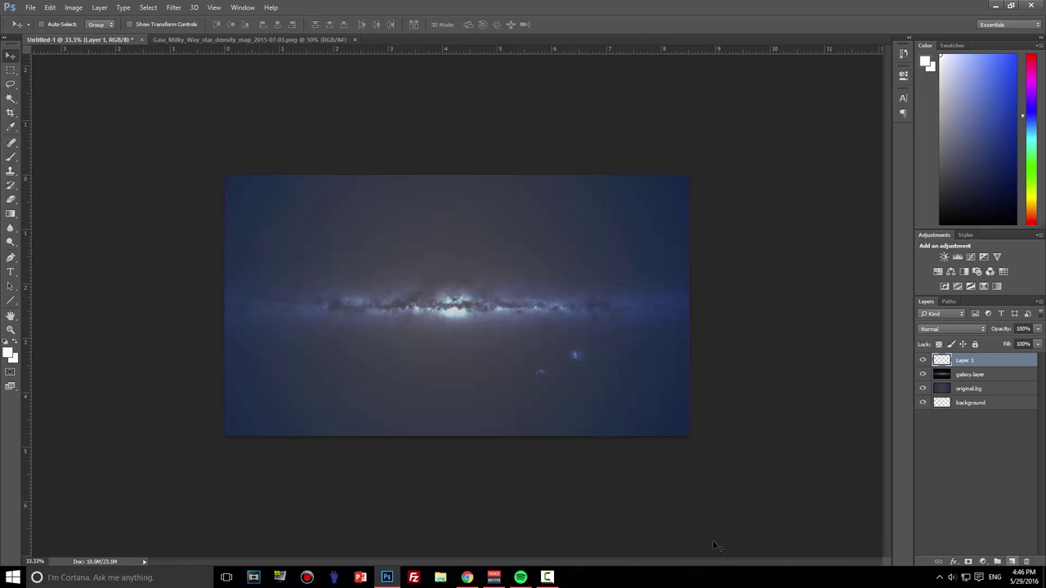
left_click(472, 577)
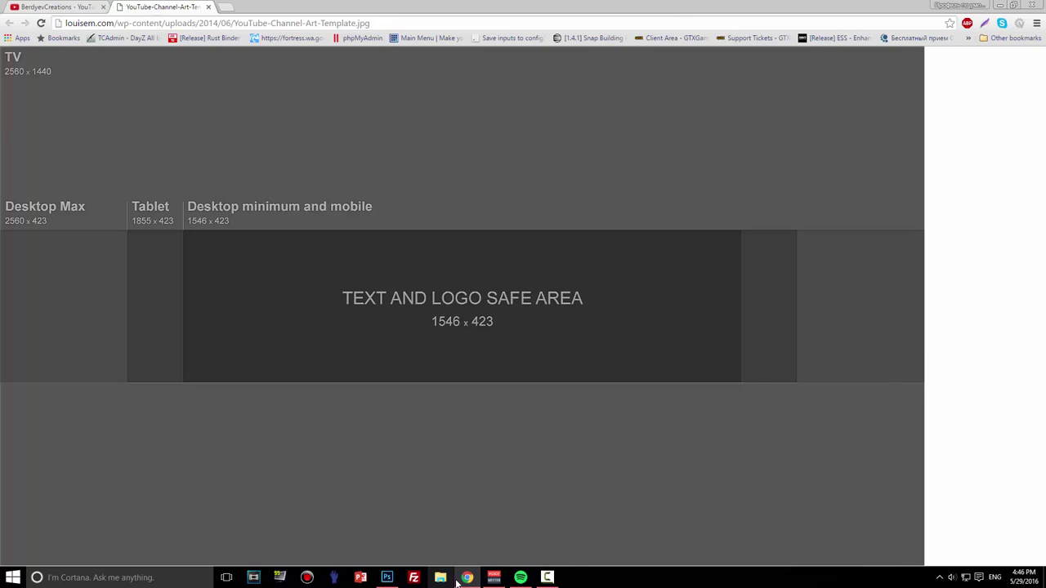
left_click(462, 579)
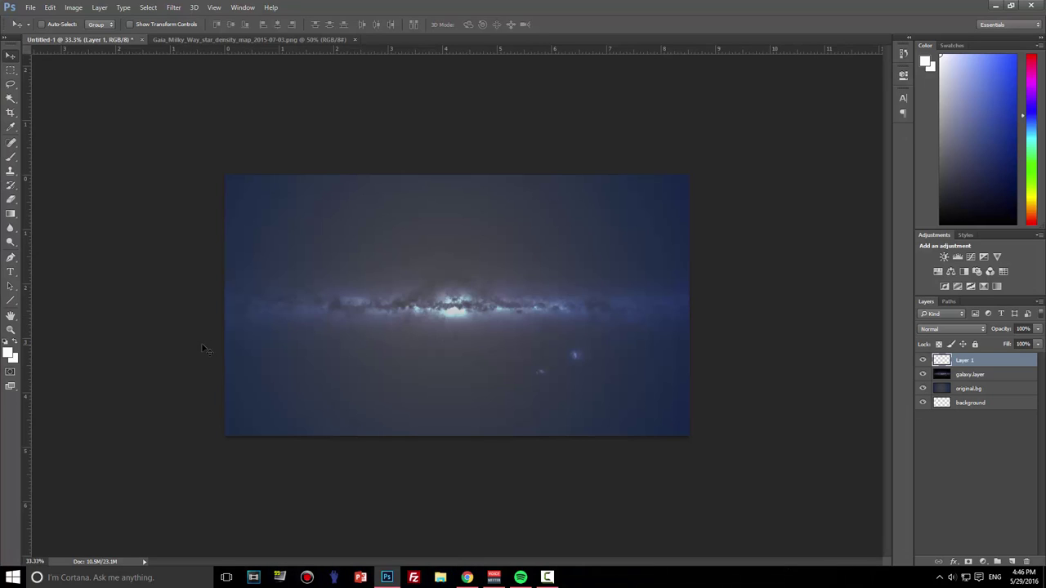
- Pick the Type tool with white text colour and start a text layer on the Milky Way band
left_click(11, 274)
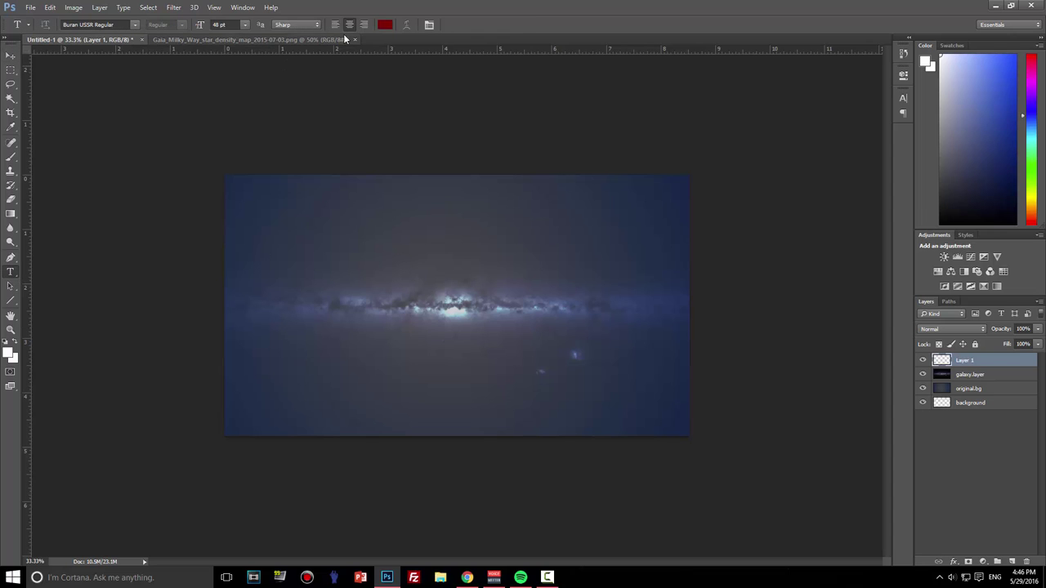
left_click(385, 25)
left_click(595, 345)
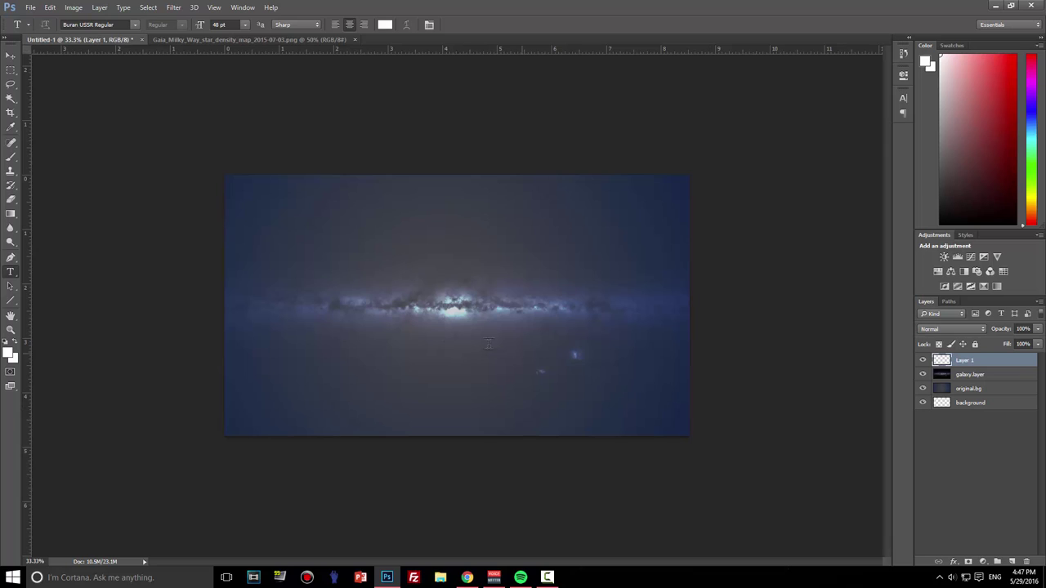
left_click(343, 309)
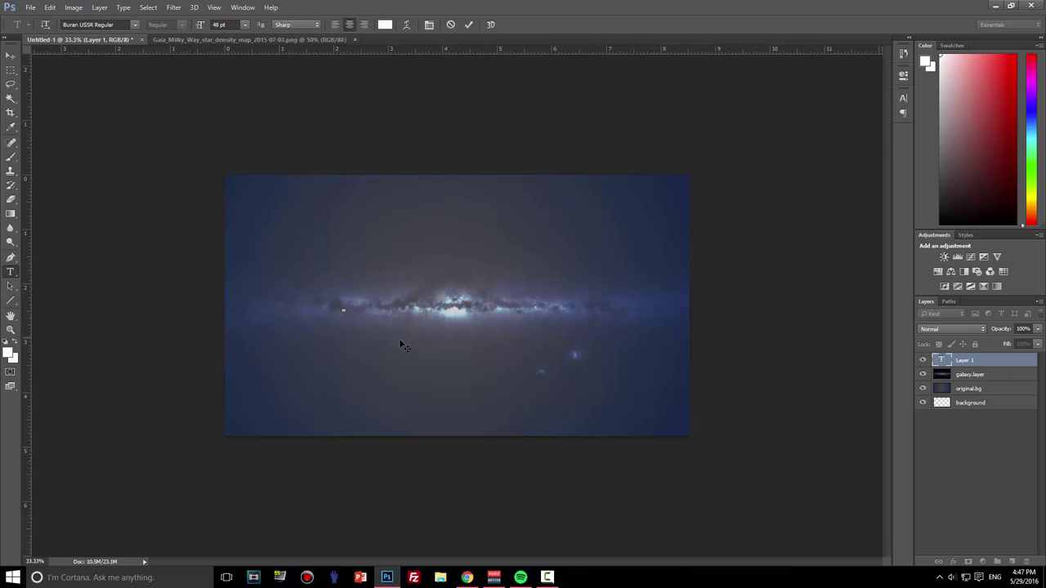
left_click(467, 578)
left_click(57, 6)
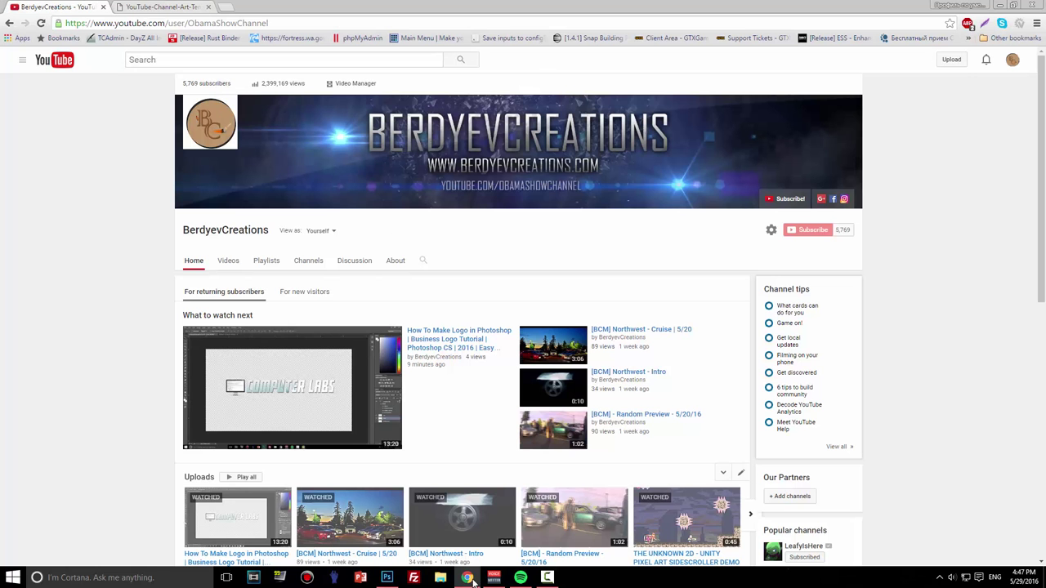
key("alt+Tab")
key("BackSpace")
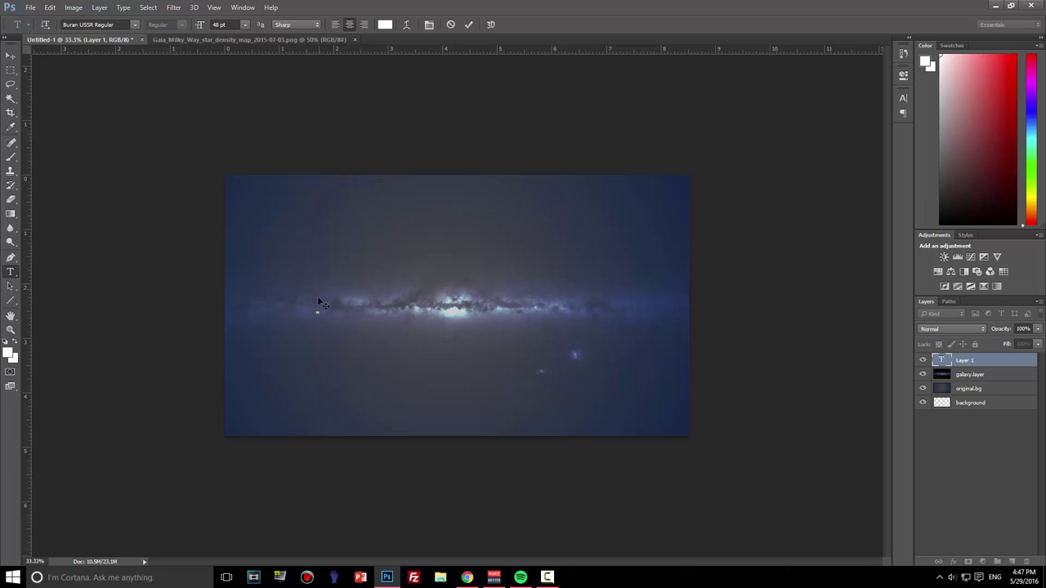
- Type the title BERDYEV CREATIONS at 50 pt and drag it right onto the band
left_click(245, 24)
left_click(244, 25)
type("50")
key("Return")
type("BERDYEV ")
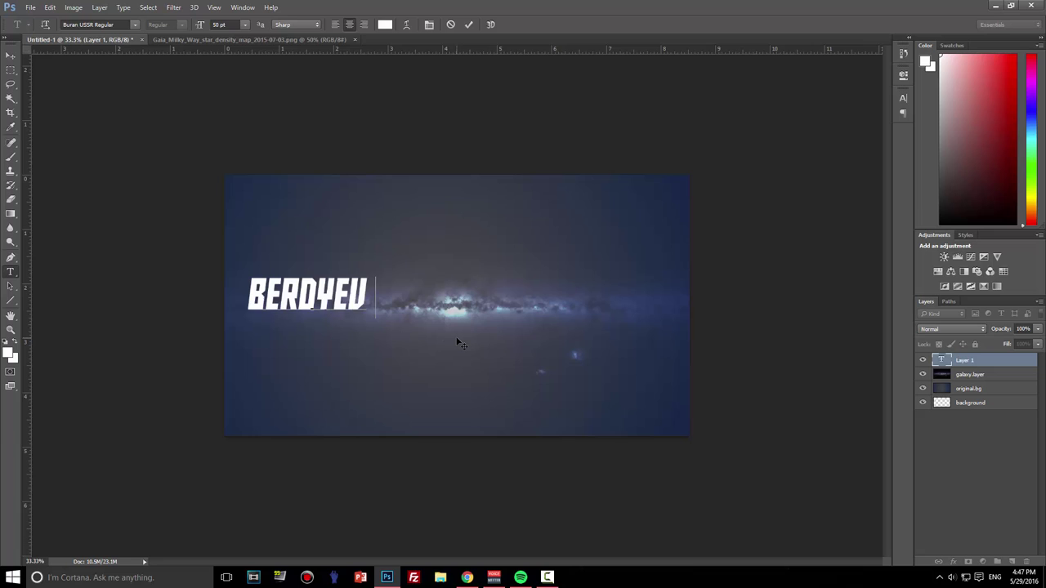
type("CREATIONS")
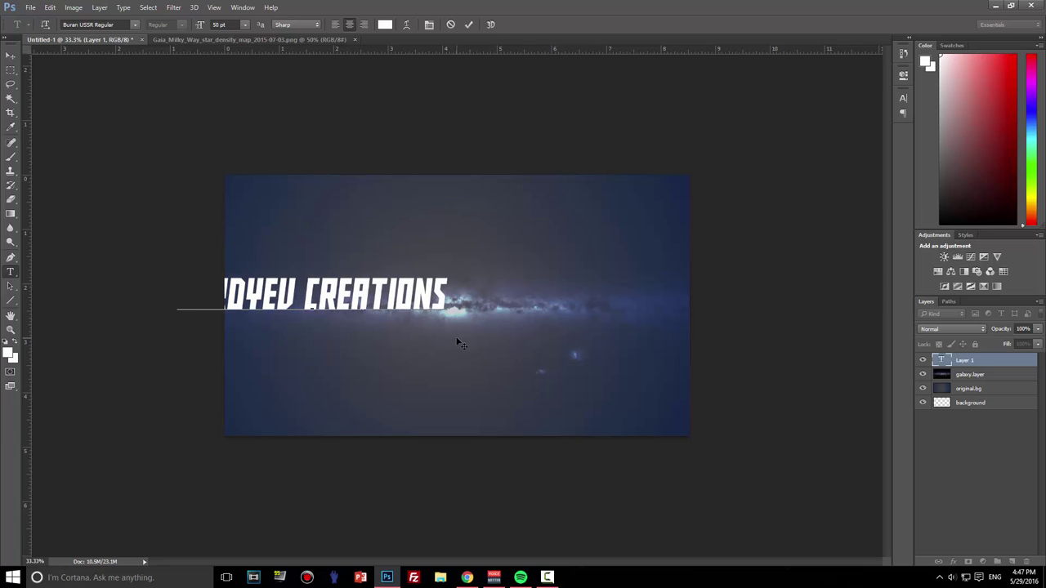
left_click(10, 55)
left_click_drag(420, 307, 528, 316)
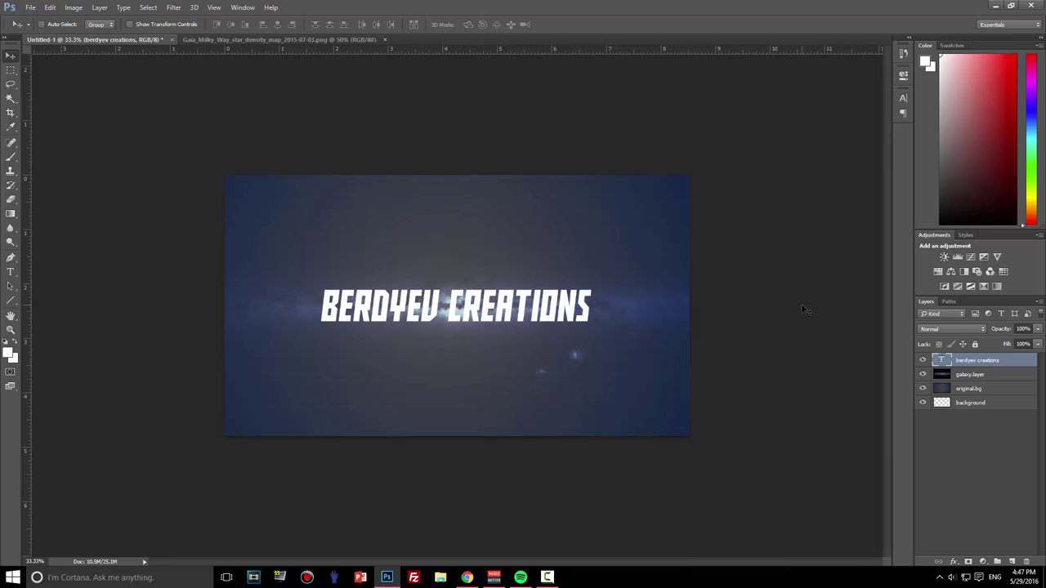
- Enlarge the title to 55 pt and nudge it to centre across the Milky Way band
left_click(10, 271)
left_click(340, 309)
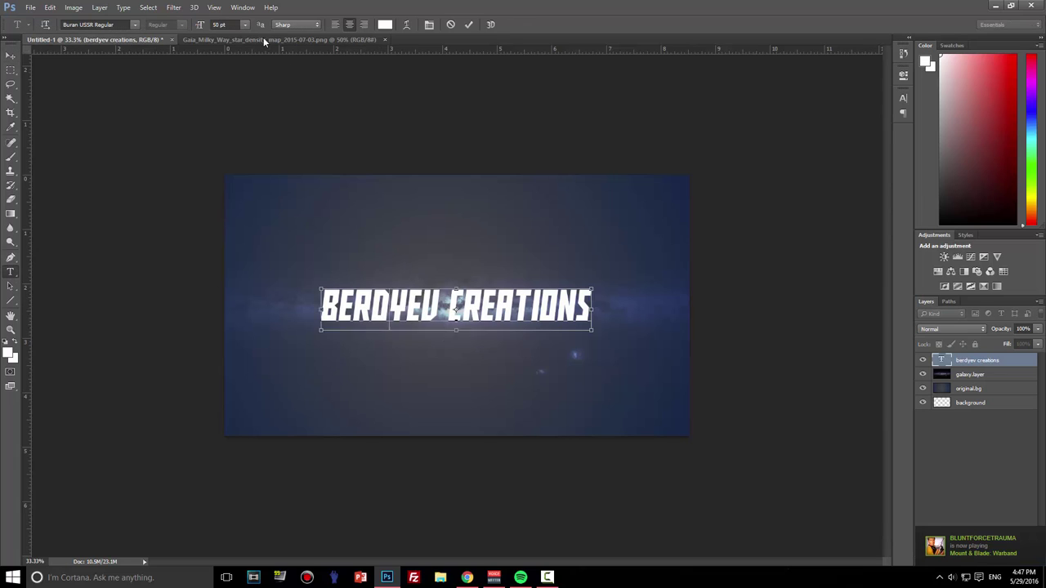
key("ctrl+a")
left_click(223, 24)
type("55")
key("Return")
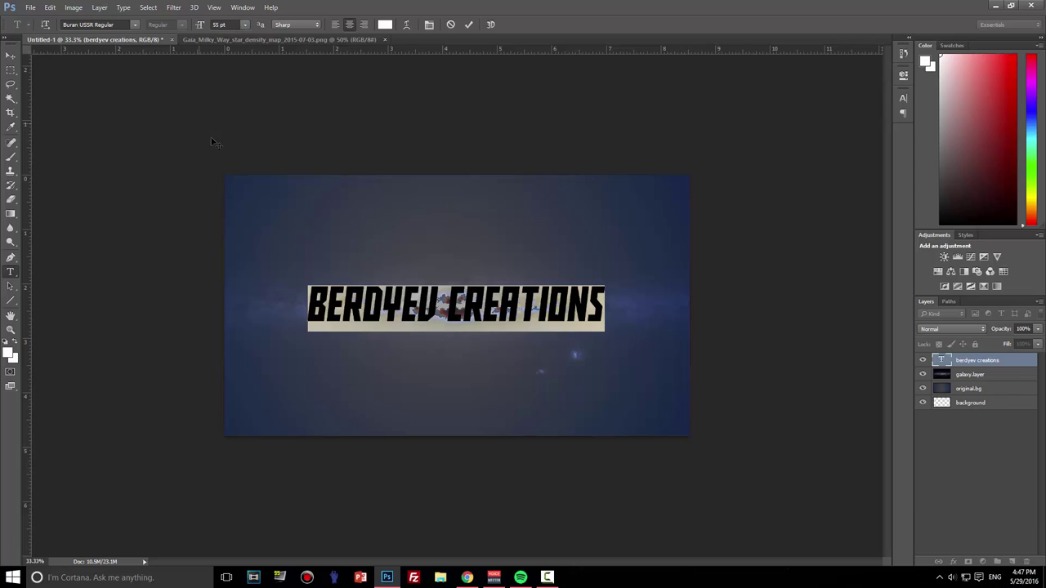
key("ctrl+Return")
key("v")
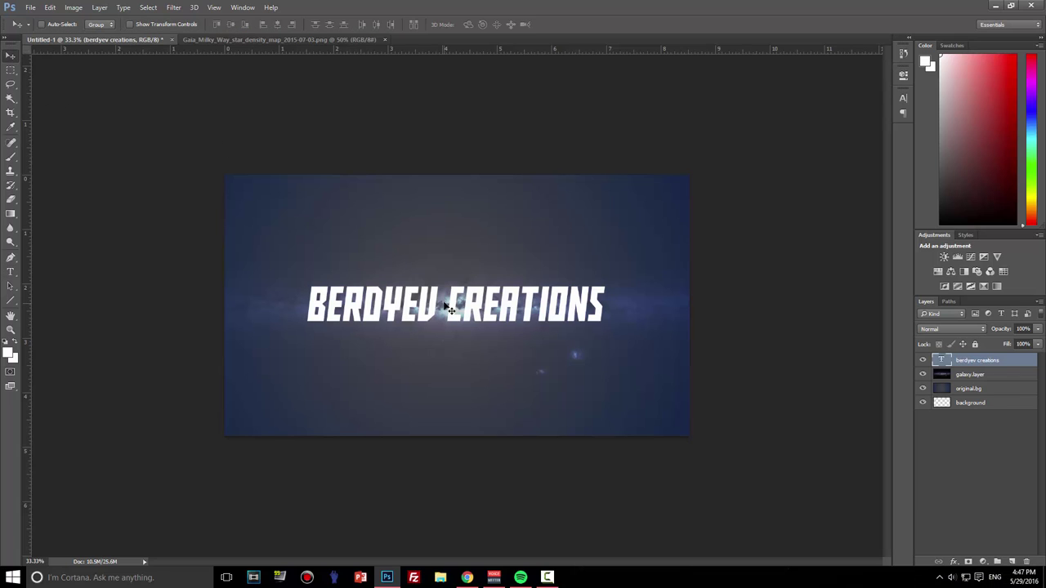
key("shift+Up")
key("shift+Up")
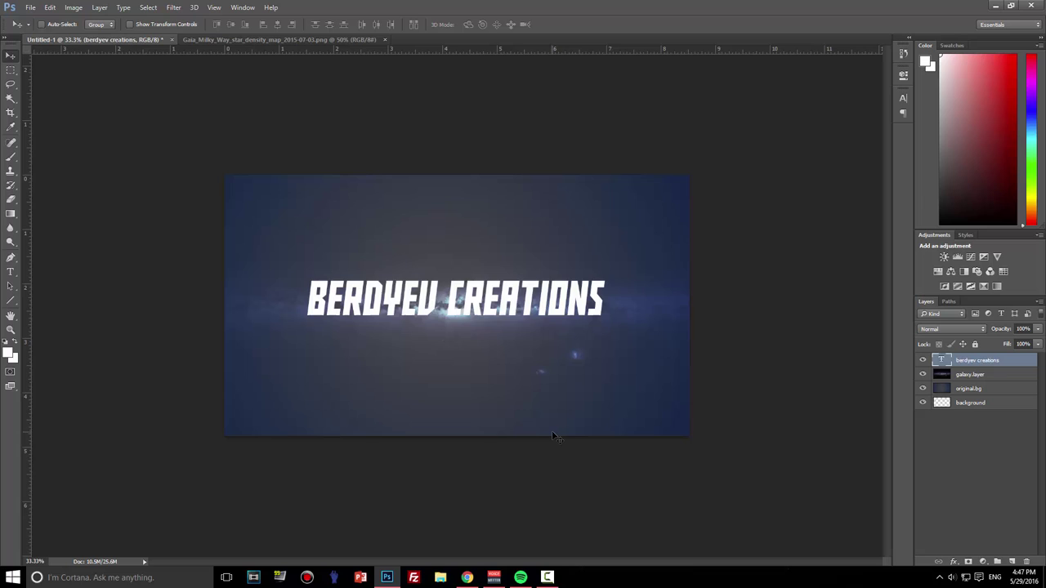
key("shift+Right")
key("shift+Left")
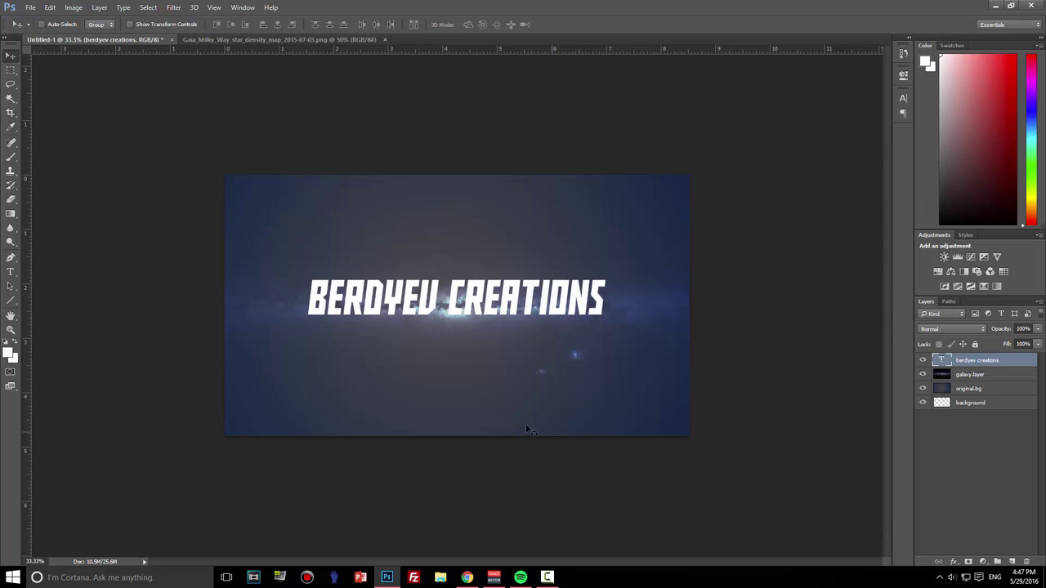
left_click_drag(472, 301, 471, 296)
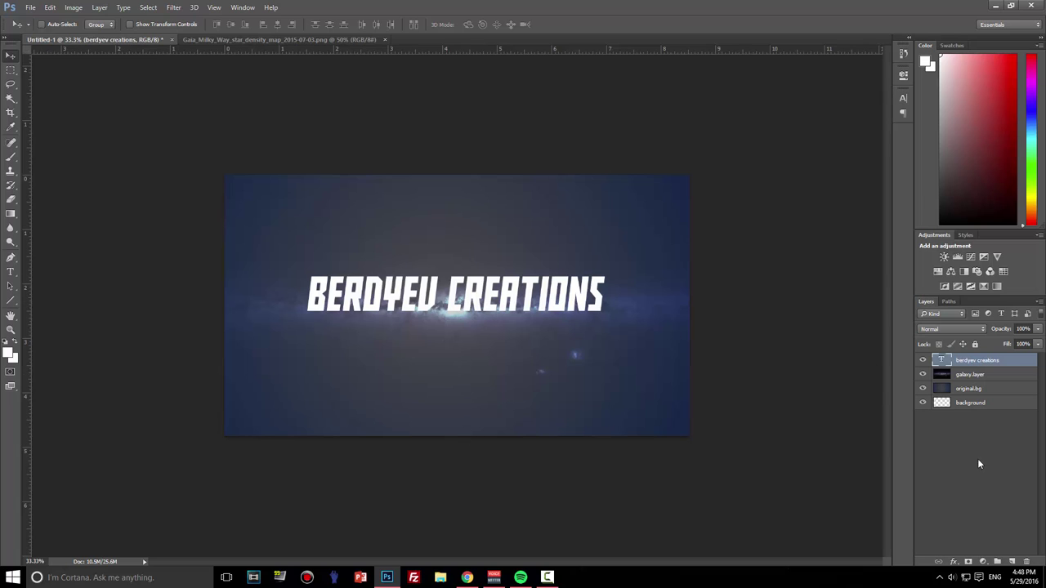
- Add a 12 pt text layer reading 'A LITTLE BIT OF EVERYTHING' and drag it under the title
left_click(1011, 561)
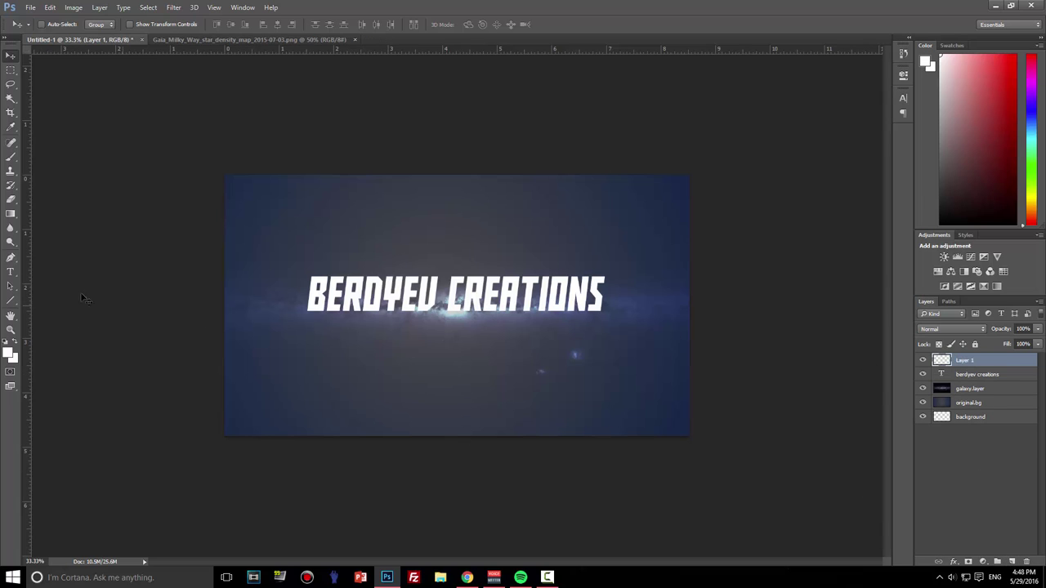
key("t")
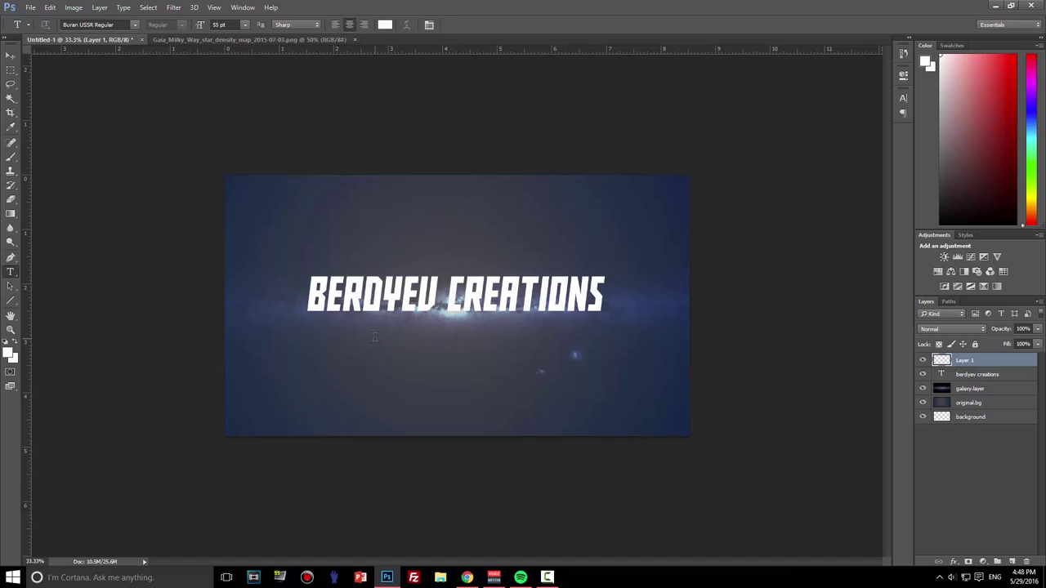
left_click(375, 336)
left_click(244, 24)
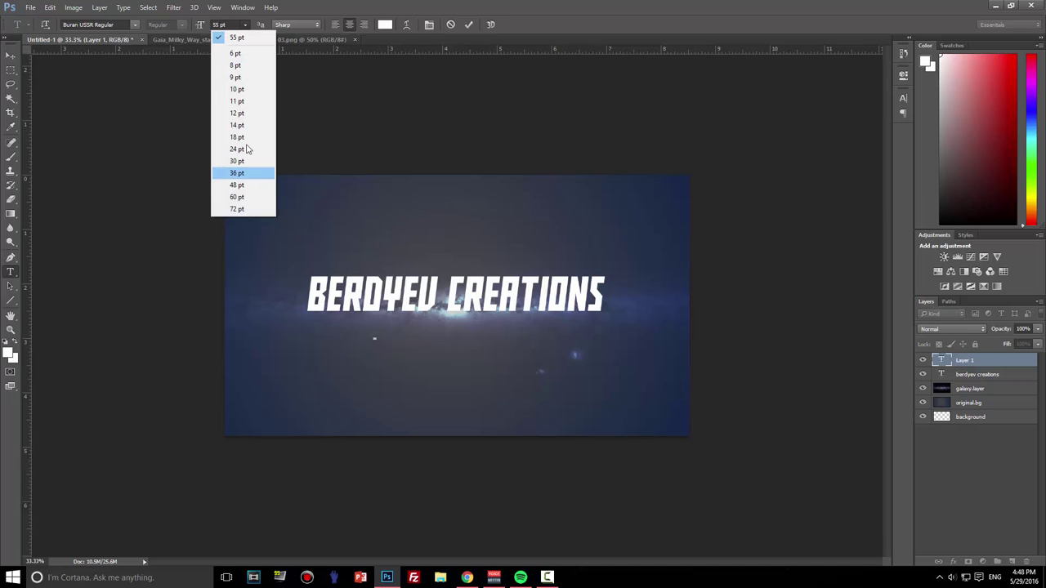
left_click(250, 90)
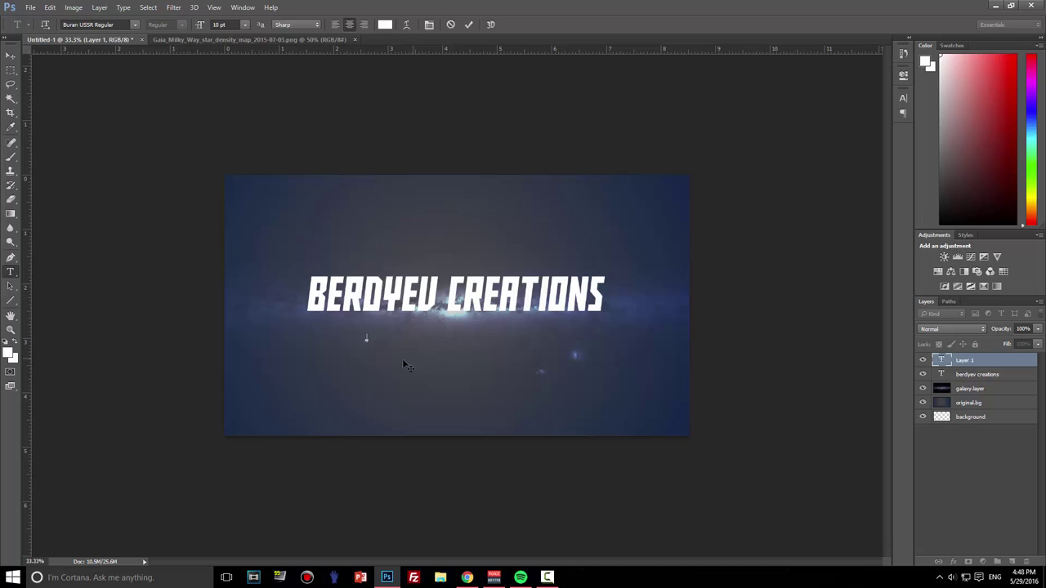
left_click(245, 25)
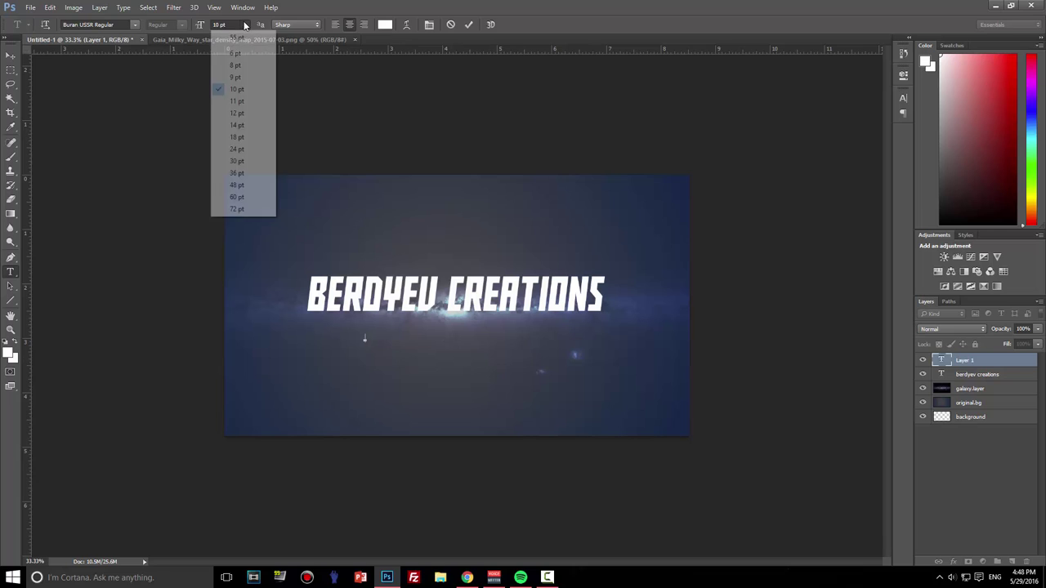
left_click(244, 117)
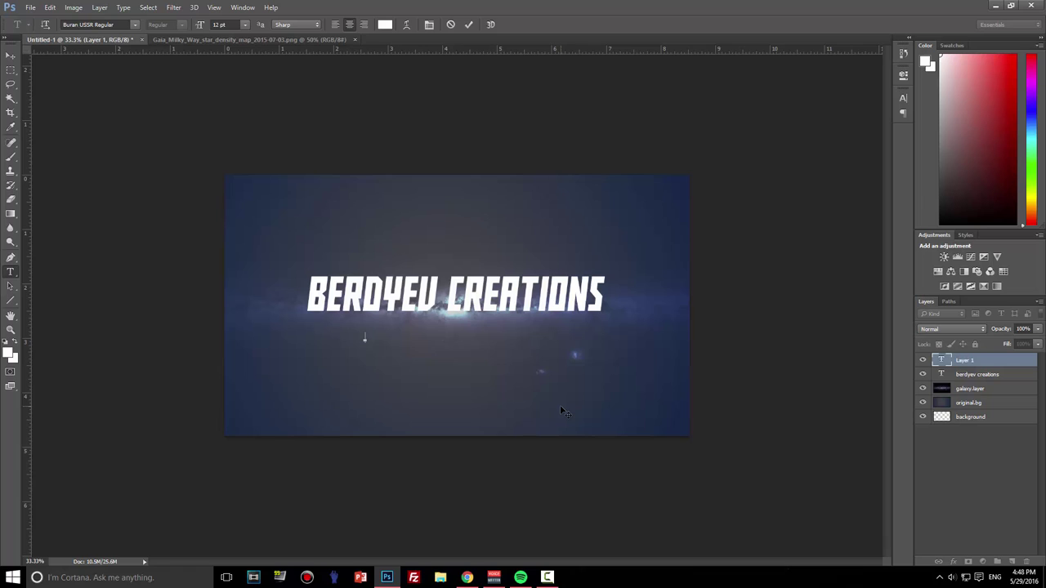
type("A LITTLE BIT OF EVERYTHING")
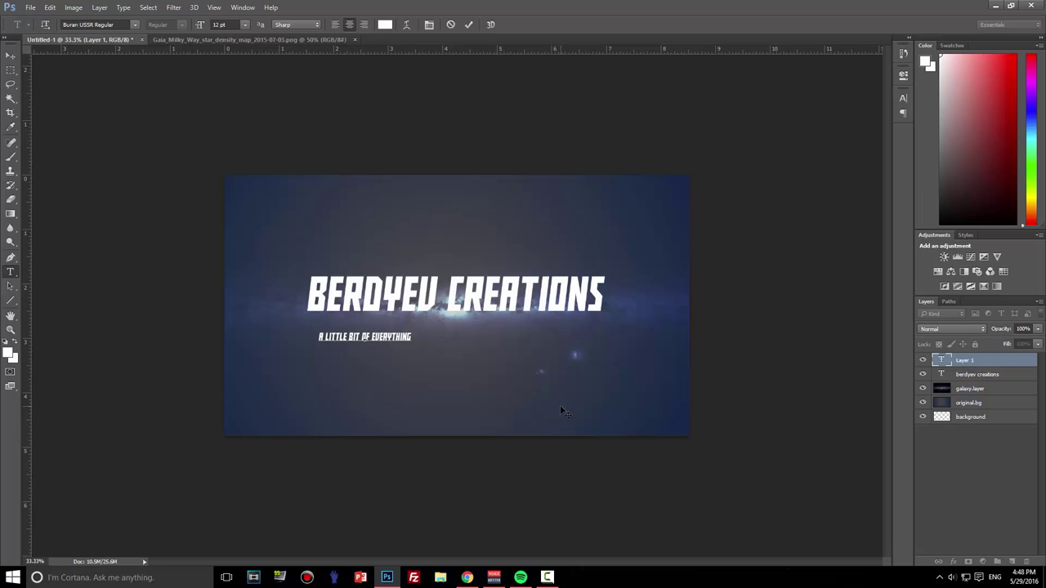
left_click(11, 55)
left_click_drag(397, 345, 485, 333)
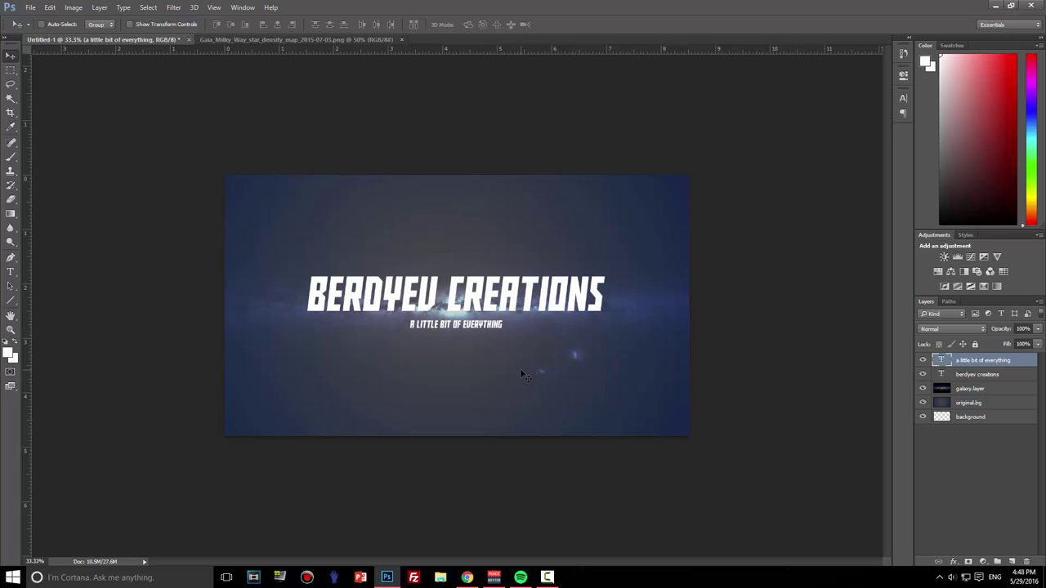
- Nudge the subtitle up, then move the title and subtitle down together
key("Up")
key("Up")
key("Up")
key("Up")
key("Up")
key("Up")
key("Up")
key("Up")
key("Up")
key("Up")
key("Up")
key("Up")
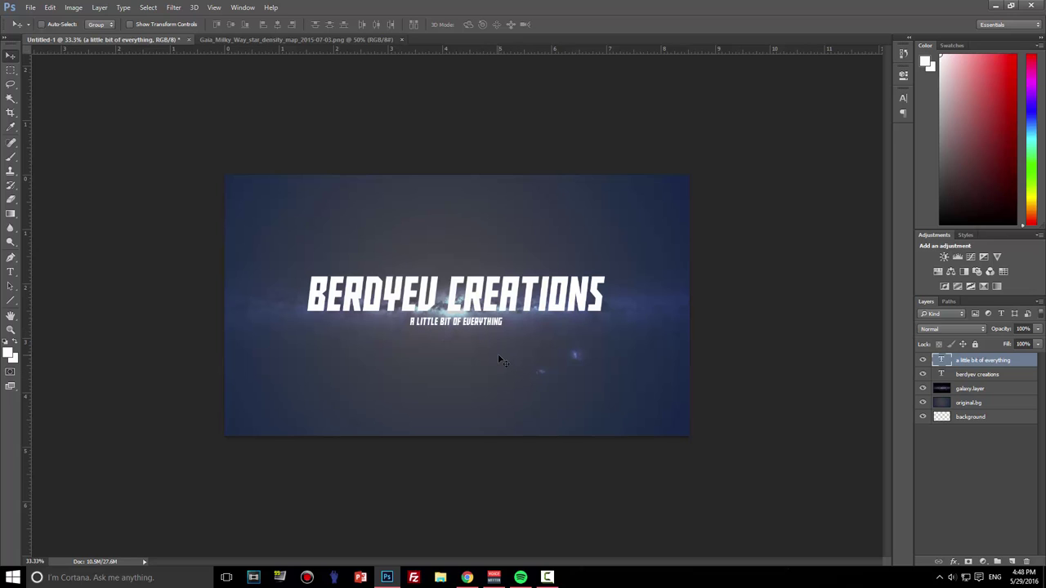
left_click(984, 376, "shift")
key("Down")
key("Down")
key("Down")
key("Down")
key("Down")
key("Down")
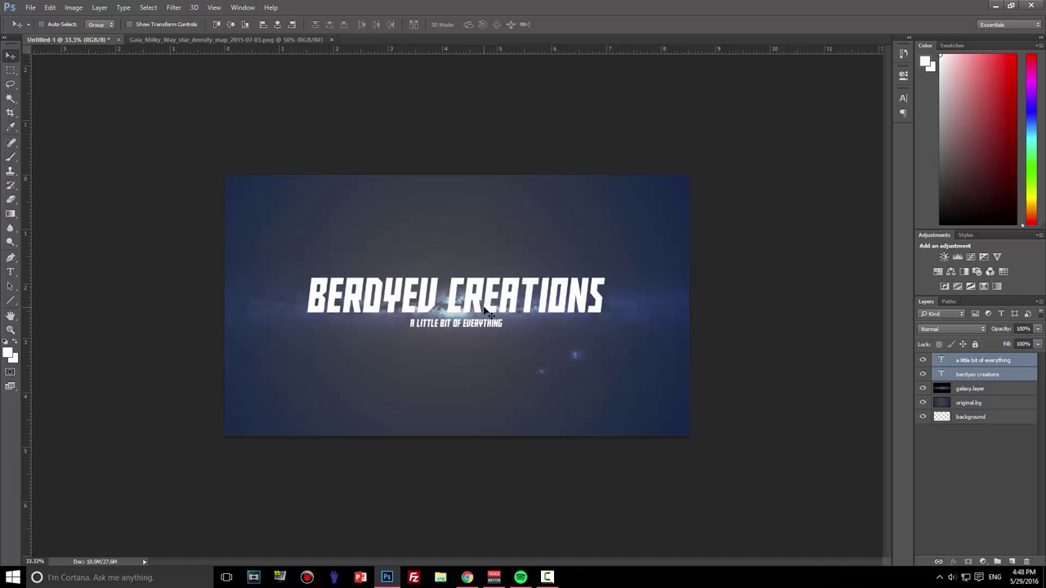
key("Down")
key("Down")
key("Down")
key("Down")
key("Down")
key("Down")
key("Down")
key("Down")
key("Down")
key("Down")
key("Down")
key("Down")
key("Down")
key("Down")
key("Down")
key("Down")
key("Down")
key("Down")
key("Down")
key("Down")
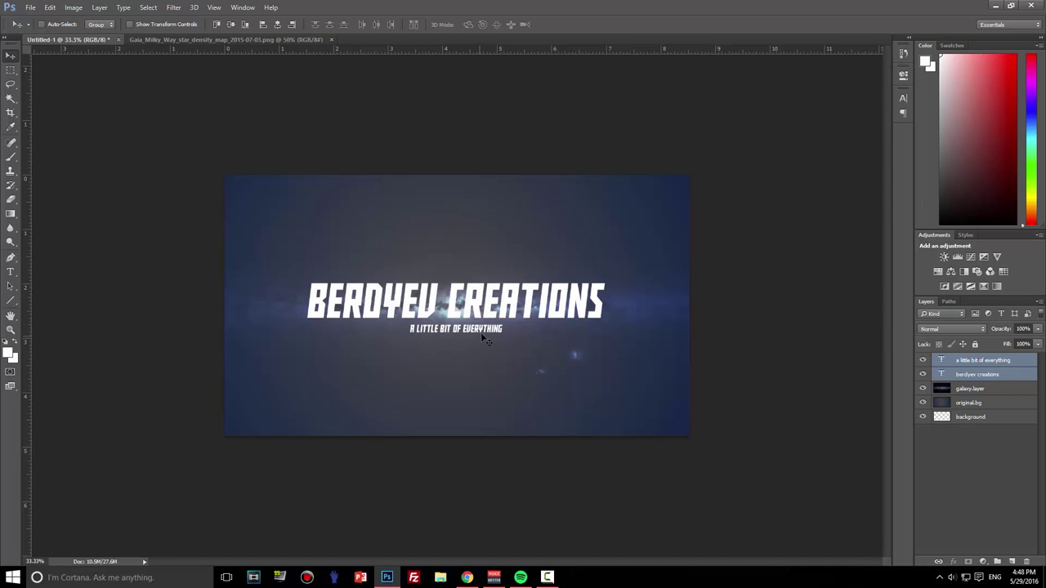
- Select both the title and subtitle layers and group them into Group 1
left_click(990, 373)
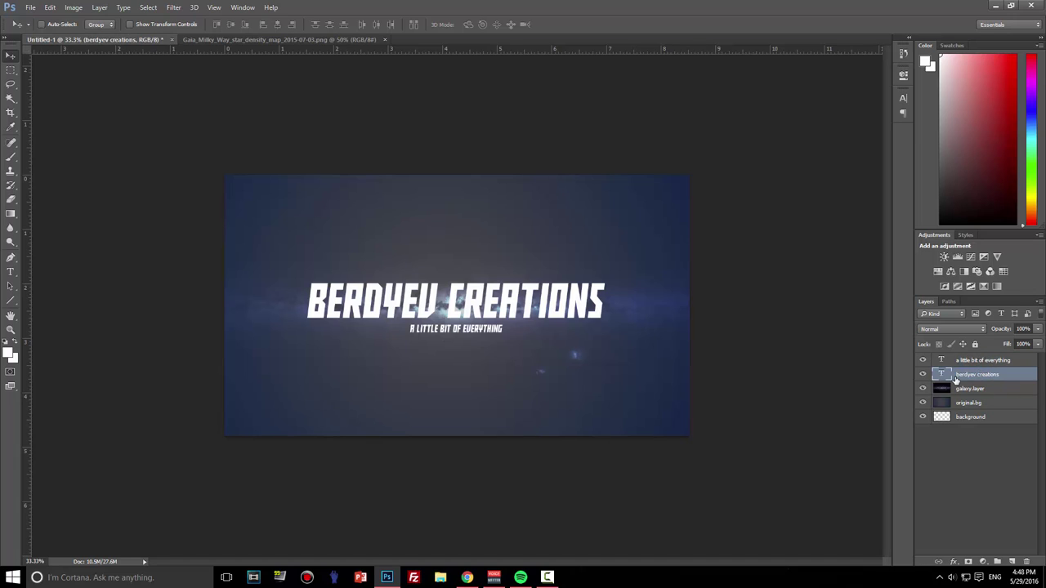
left_click(1010, 363)
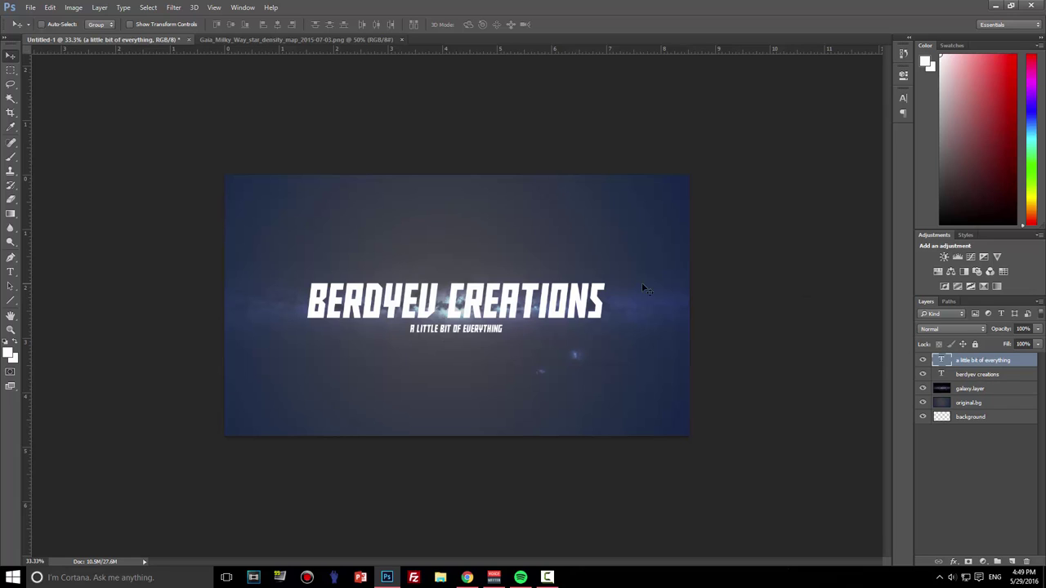
left_click(978, 377, "shift")
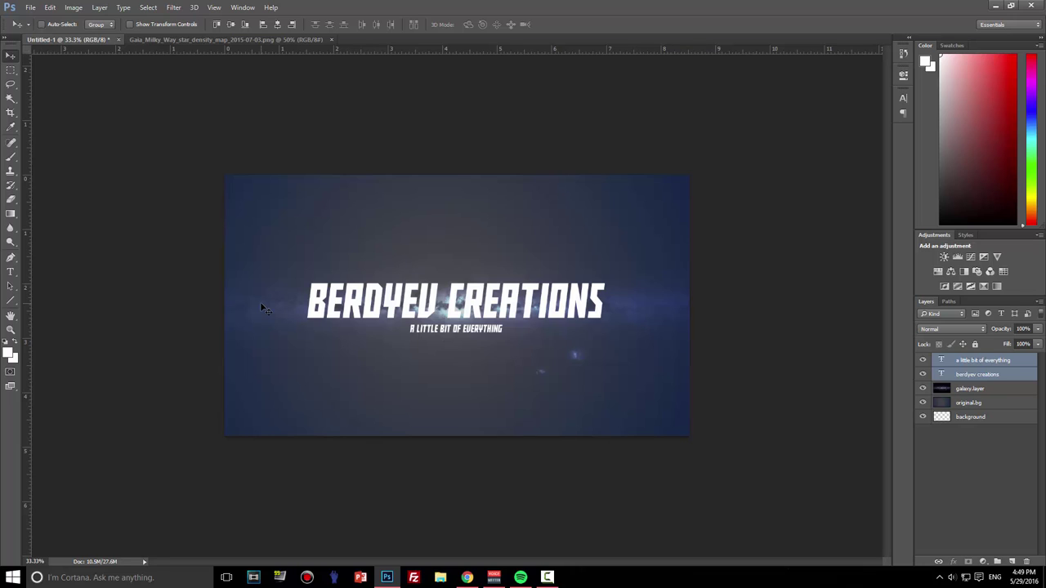
key("ctrl")
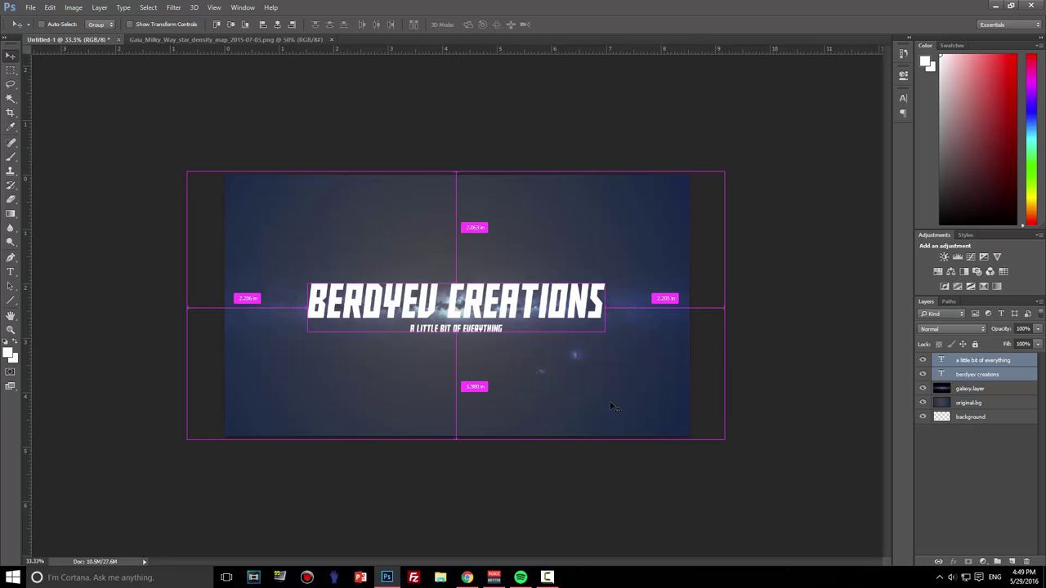
key("ctrl+g")
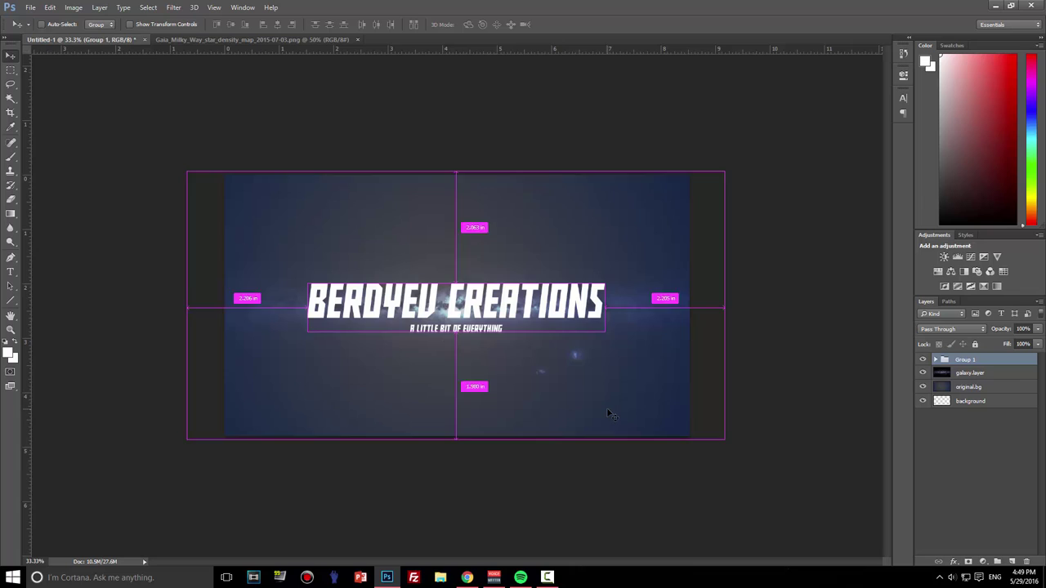
- Rename Group 1 to 'text', fixing a mistyped first attempt
left_click(937, 360)
double_click(976, 363)
type("te")
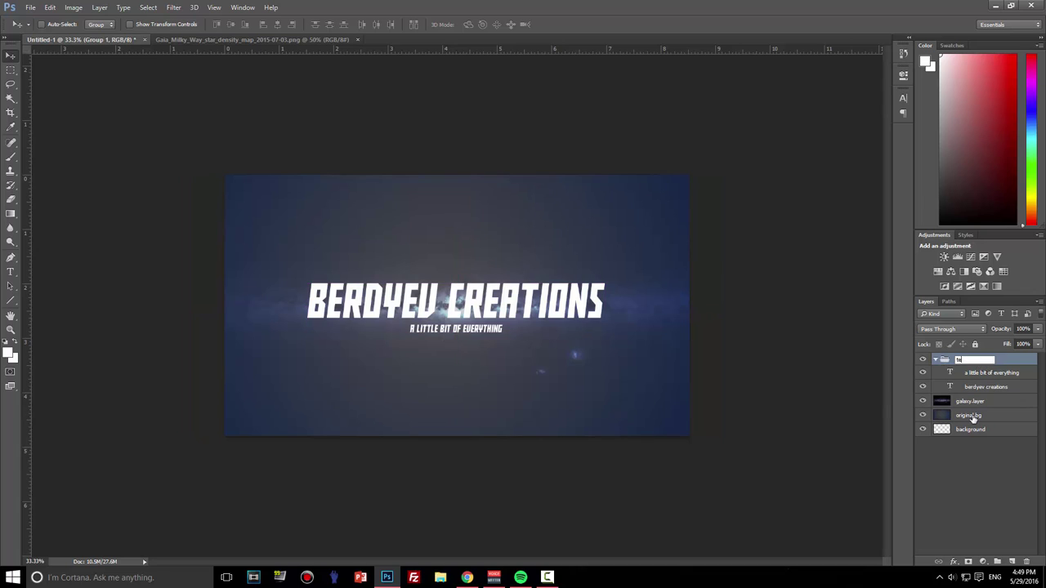
type("x")
key("Return")
key("t")
double_click(965, 362)
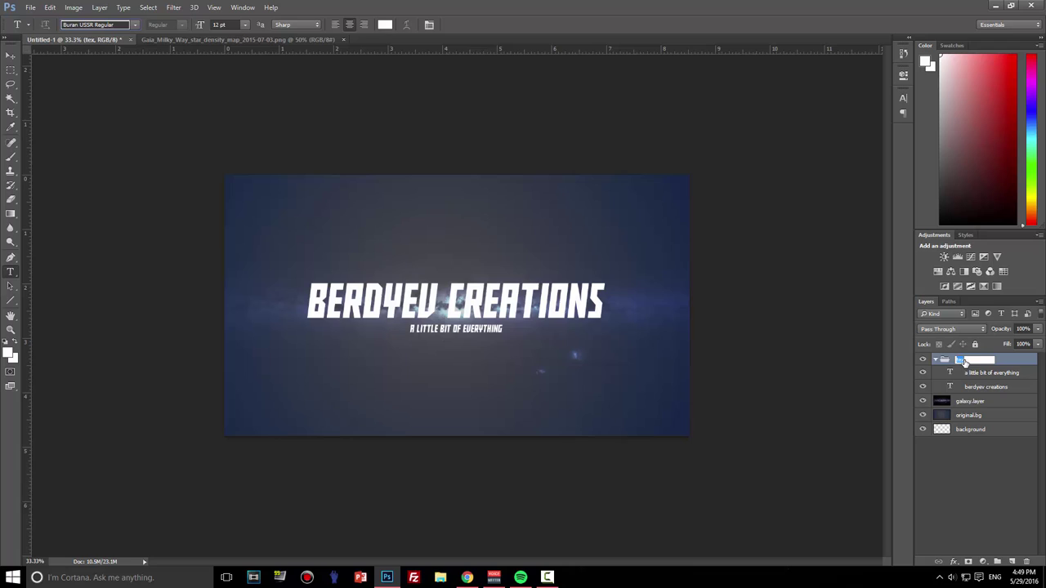
type("text")
key("Return")
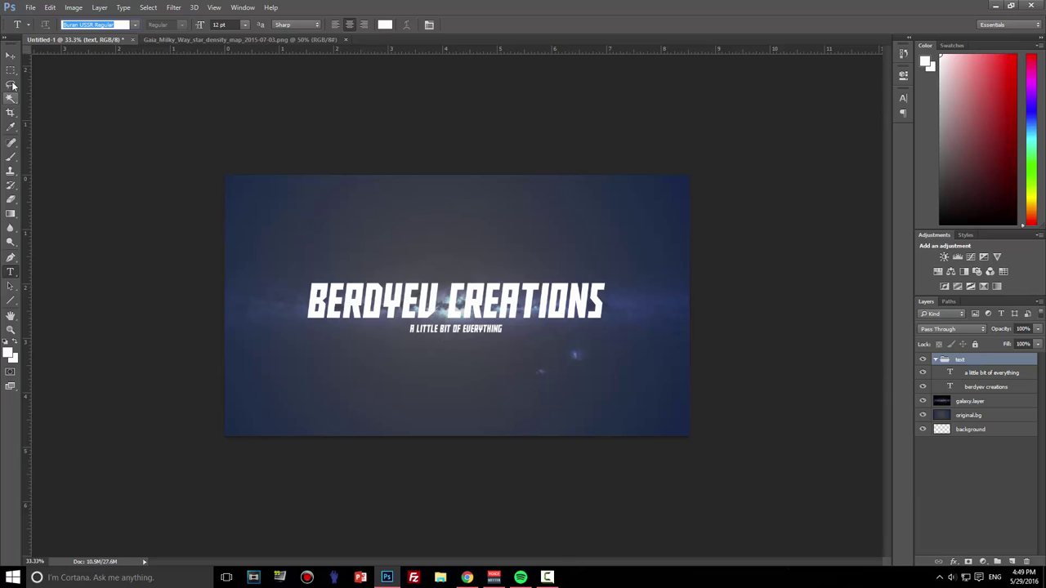
left_click(10, 55)
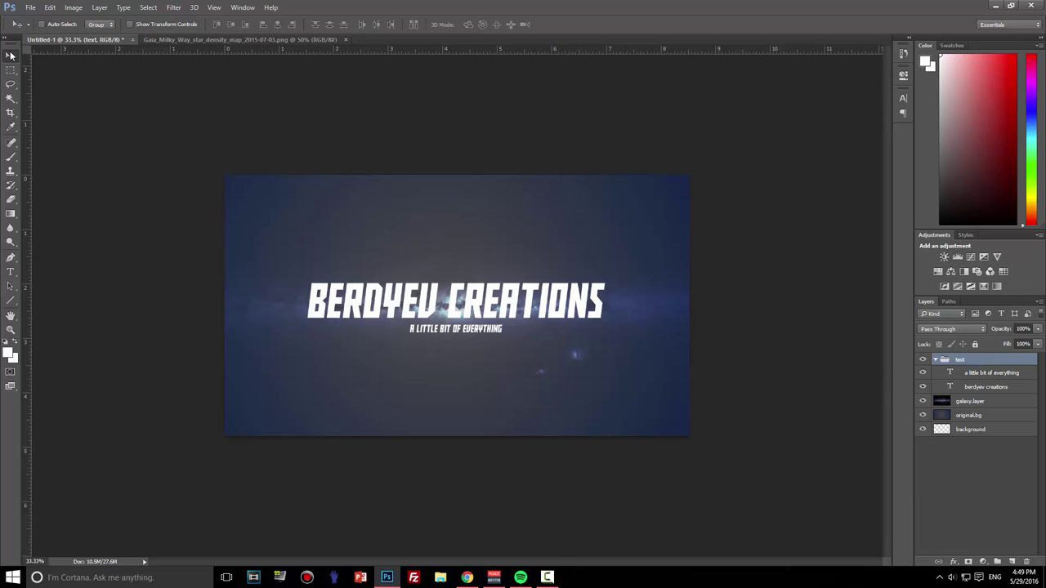
- Add a Drop Shadow with 0 px distance to the text group via Blending Options
left_click(955, 563)
left_click(968, 450)
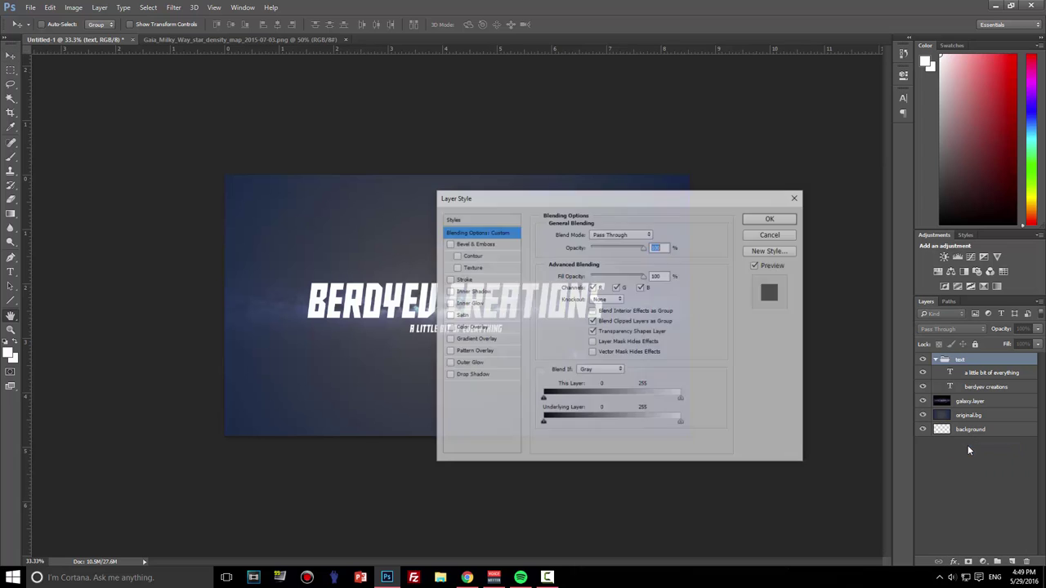
left_click_drag(607, 201, 832, 185)
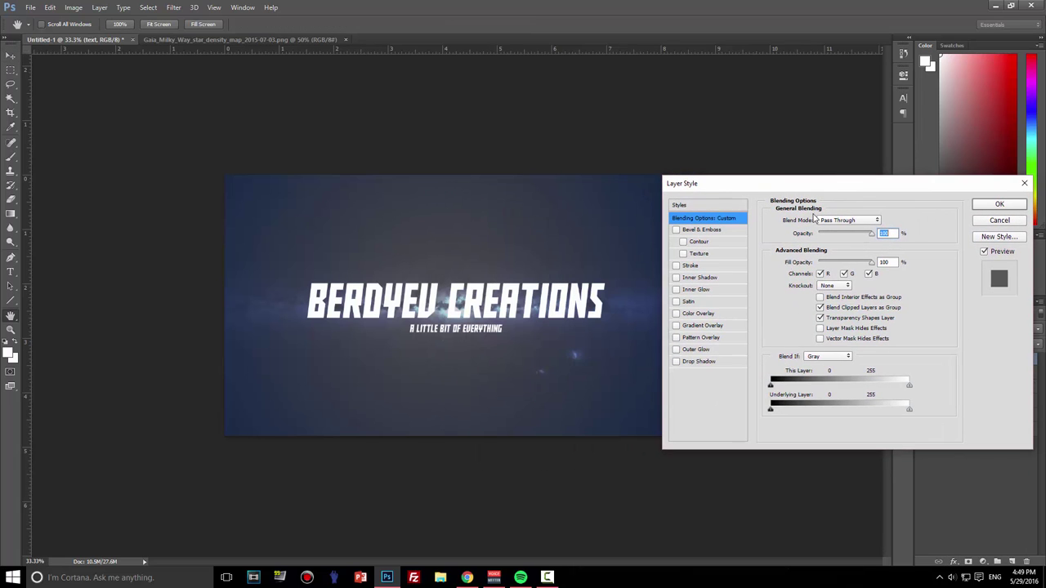
left_click(687, 362)
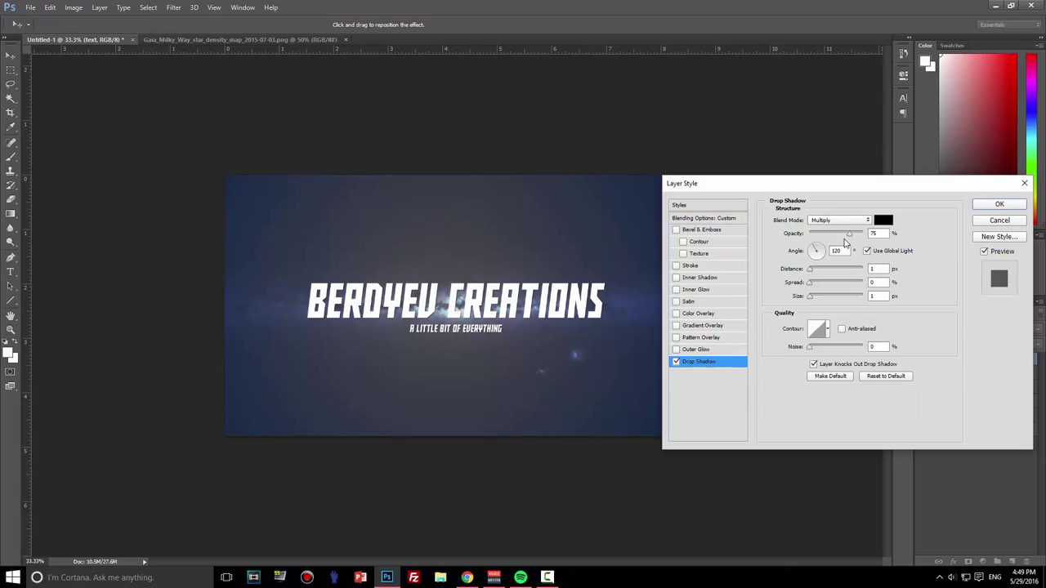
double_click(879, 269)
type("10")
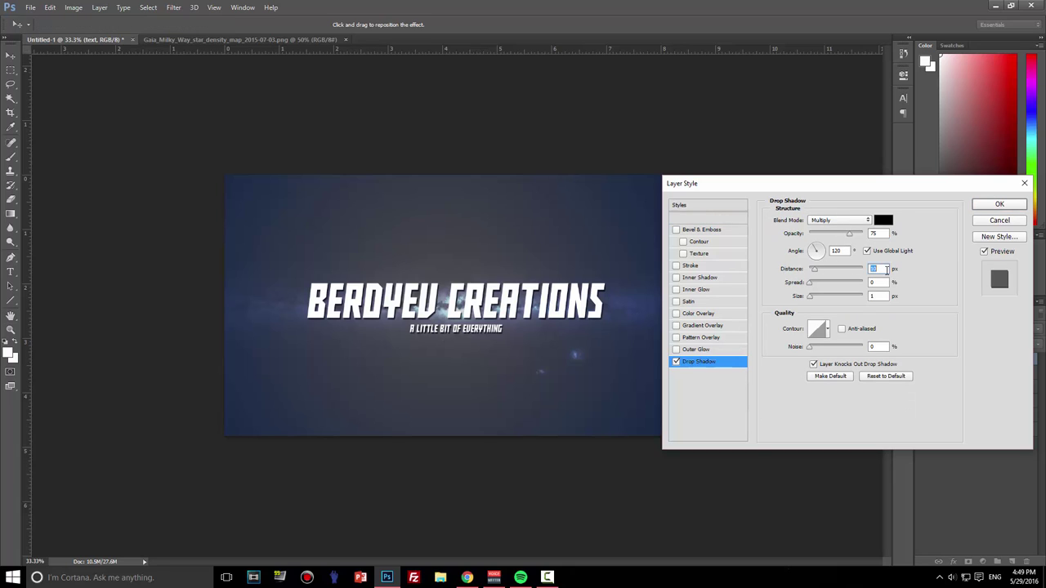
key("shift+Down")
- Try a thicker outline stroke on the text, then turn the stroke off
left_click(699, 268)
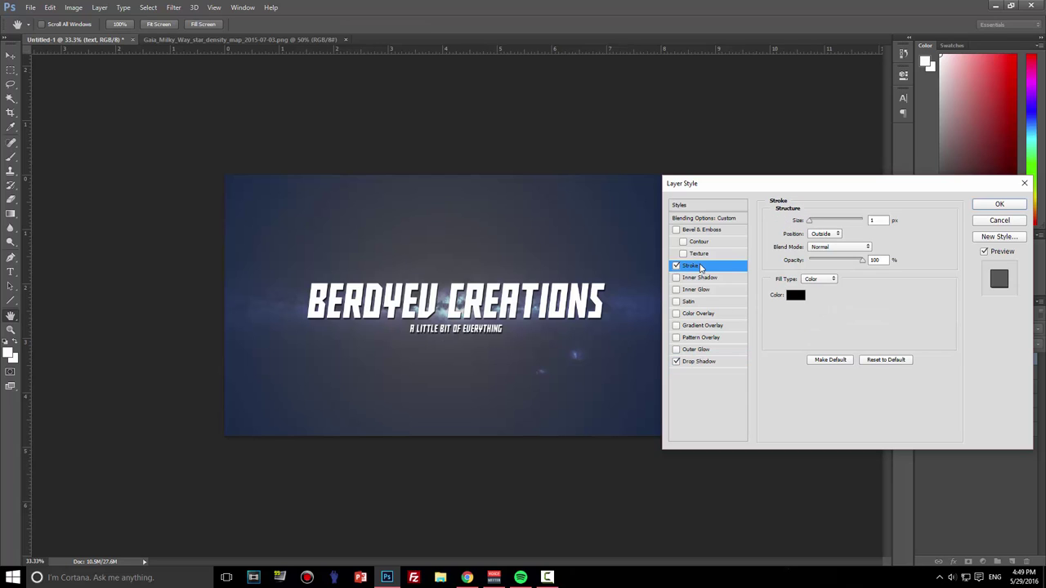
left_click_drag(809, 220, 810, 224)
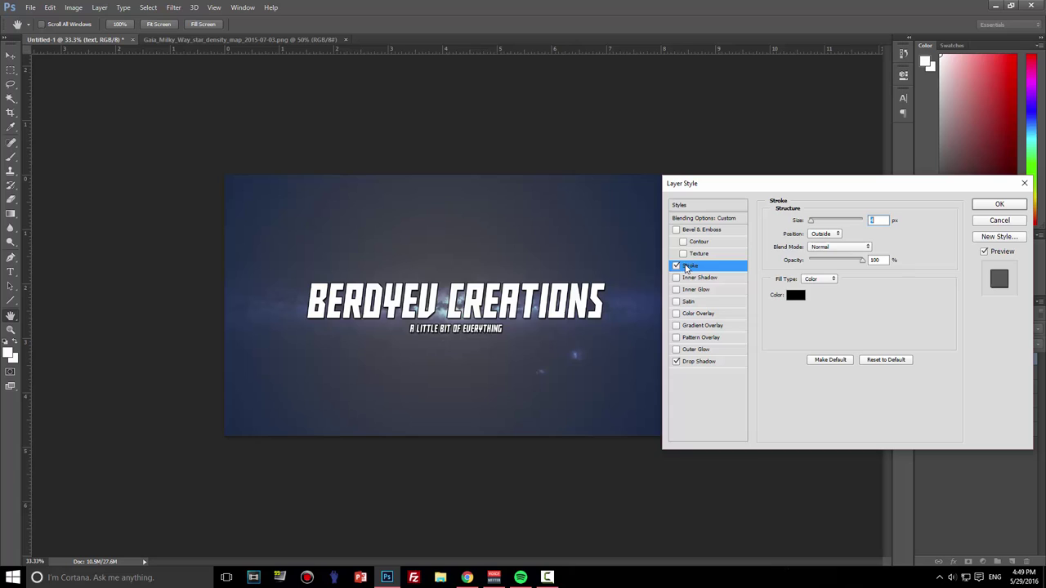
left_click(677, 266)
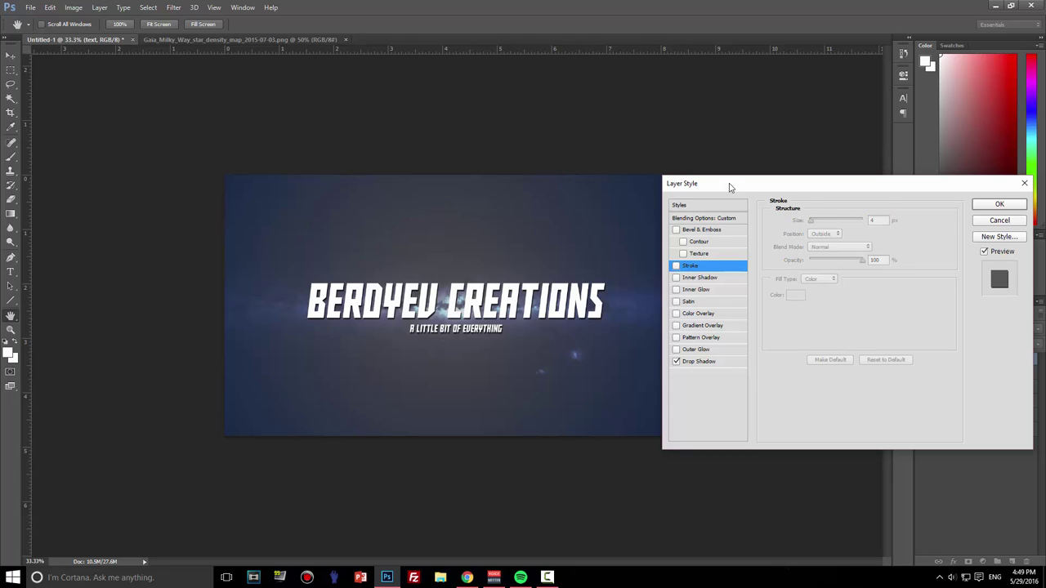
left_click_drag(730, 188, 695, 167)
- Try a Color Overlay and Transparent Rainbow, Spectrum and Violet-Orange gradient overlays, then remove them
left_click(657, 294)
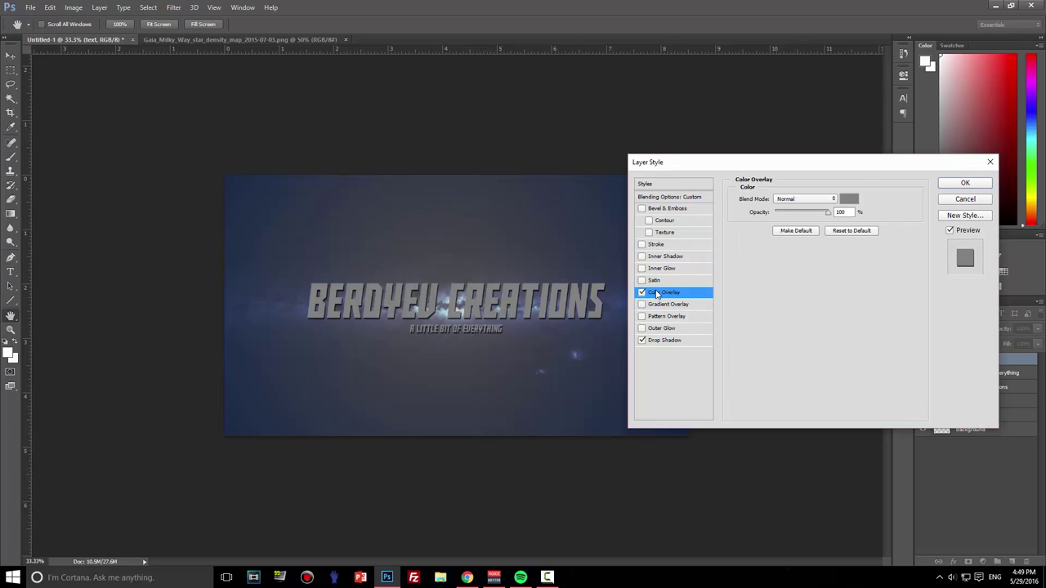
left_click(642, 292)
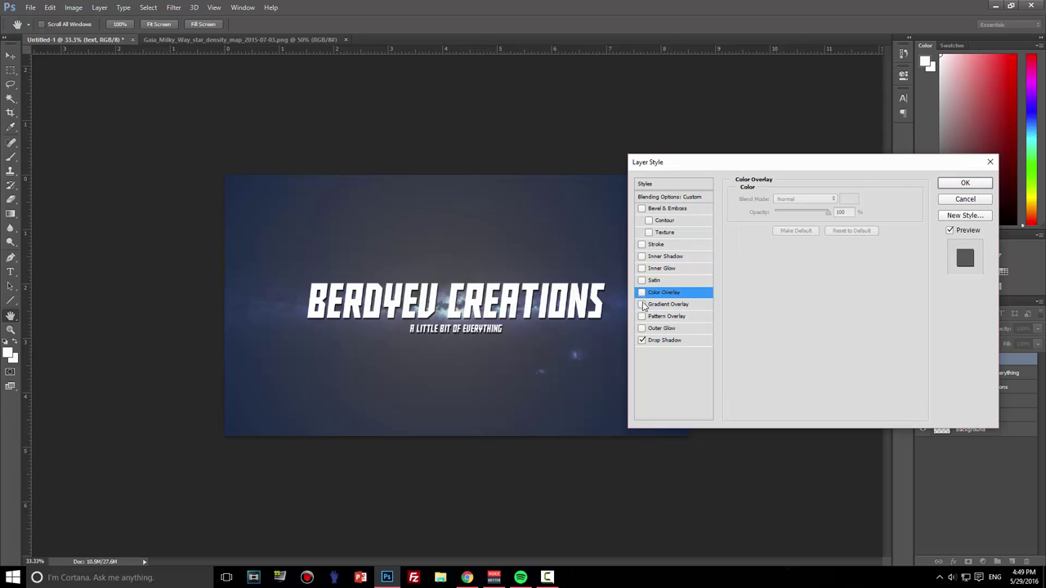
left_click(641, 304)
left_click(667, 304)
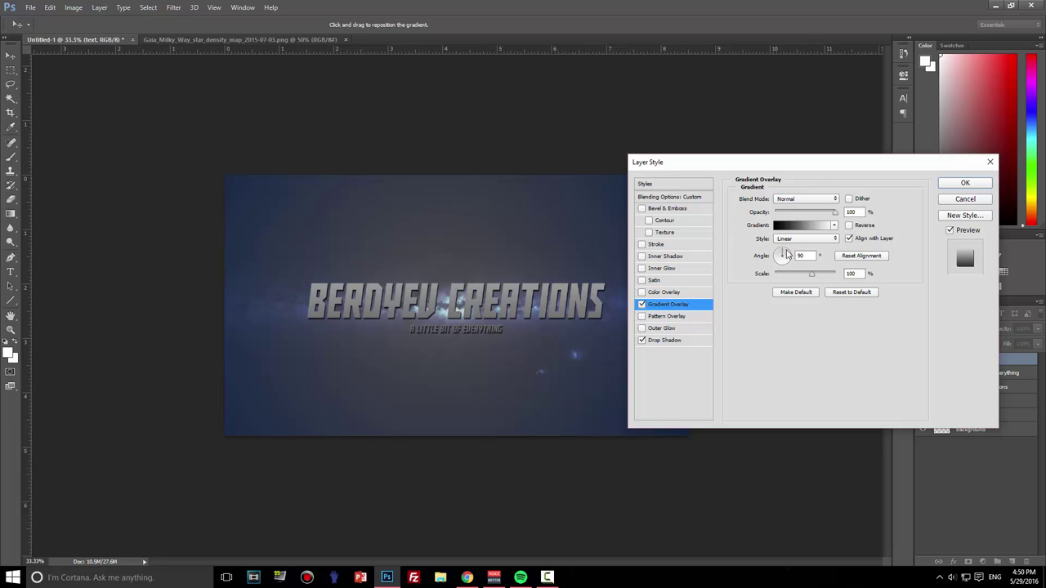
left_click(789, 226)
left_click(665, 214)
left_click(650, 215)
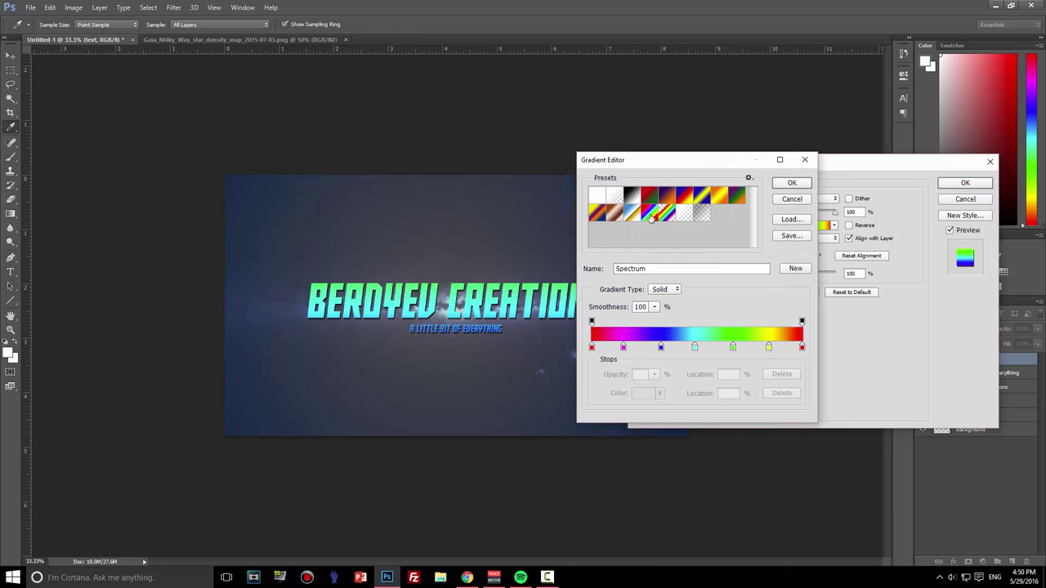
left_click(666, 194)
left_click(792, 199)
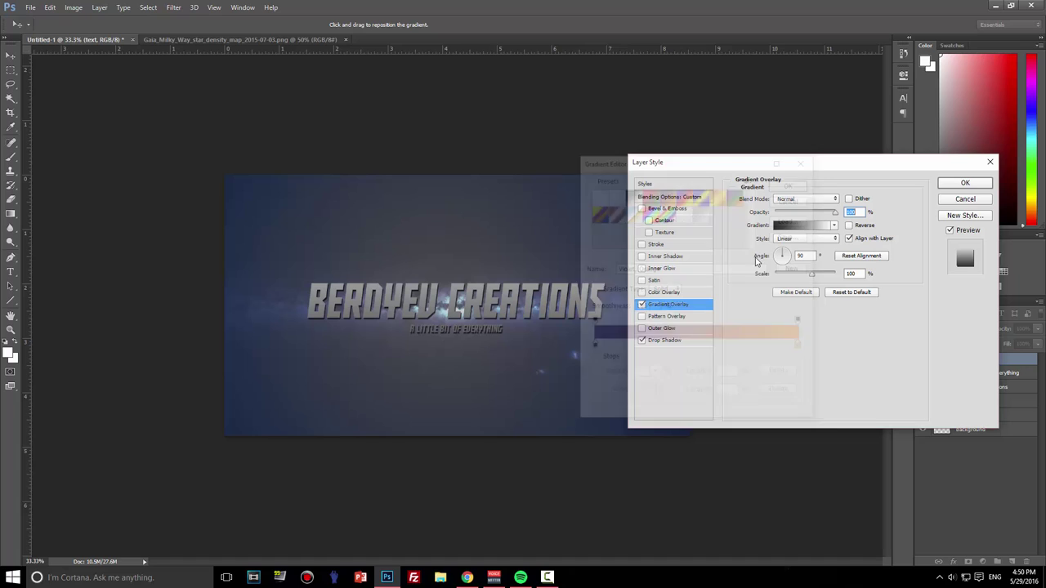
left_click(641, 304)
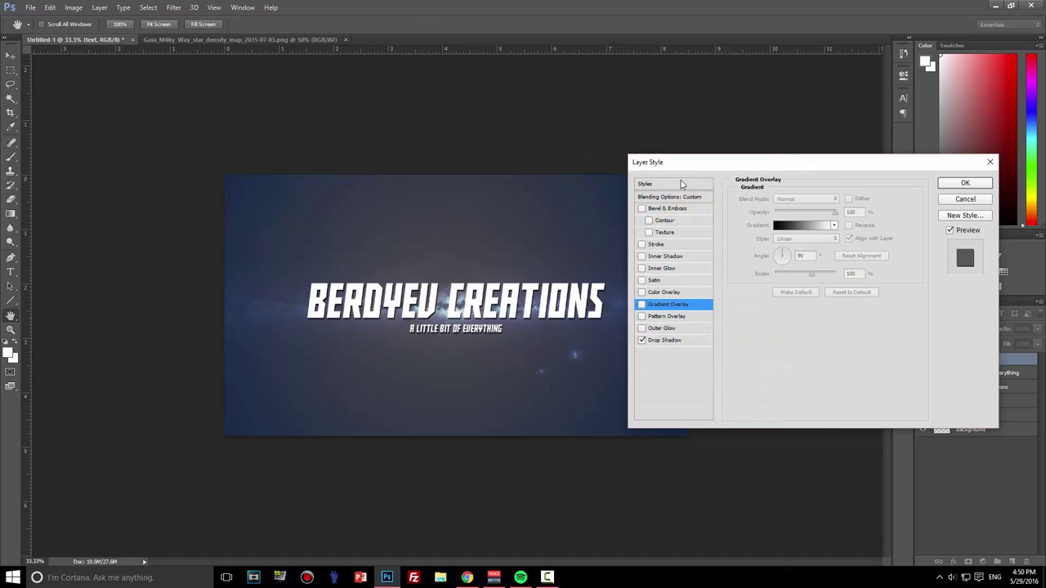
left_click_drag(681, 163, 709, 157)
- Apply a Pattern Overlay with the white and light blue diamond pattern and adjust its scale
left_click(670, 311)
left_click(705, 313)
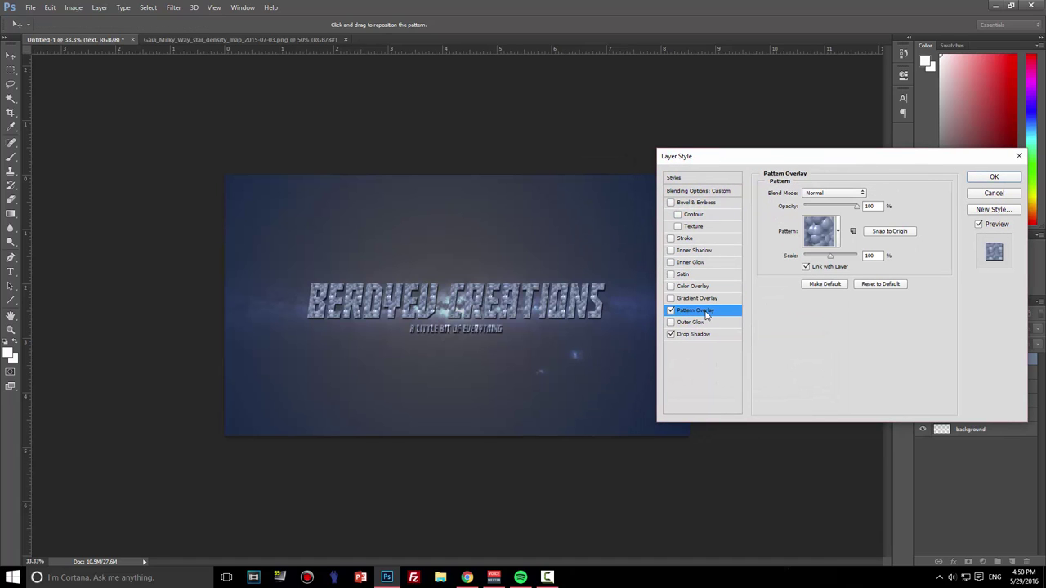
left_click(829, 234)
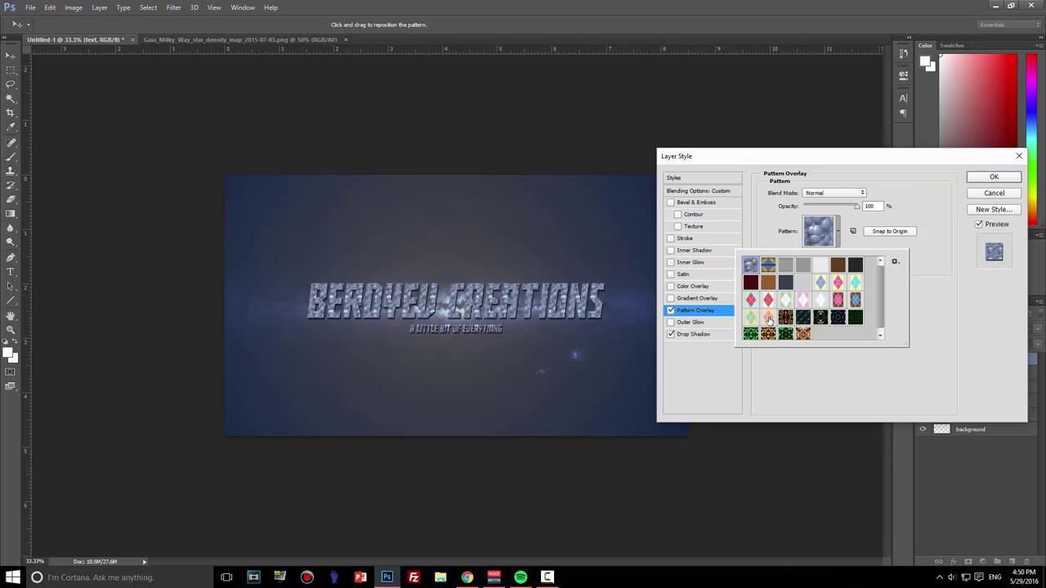
left_click(820, 283)
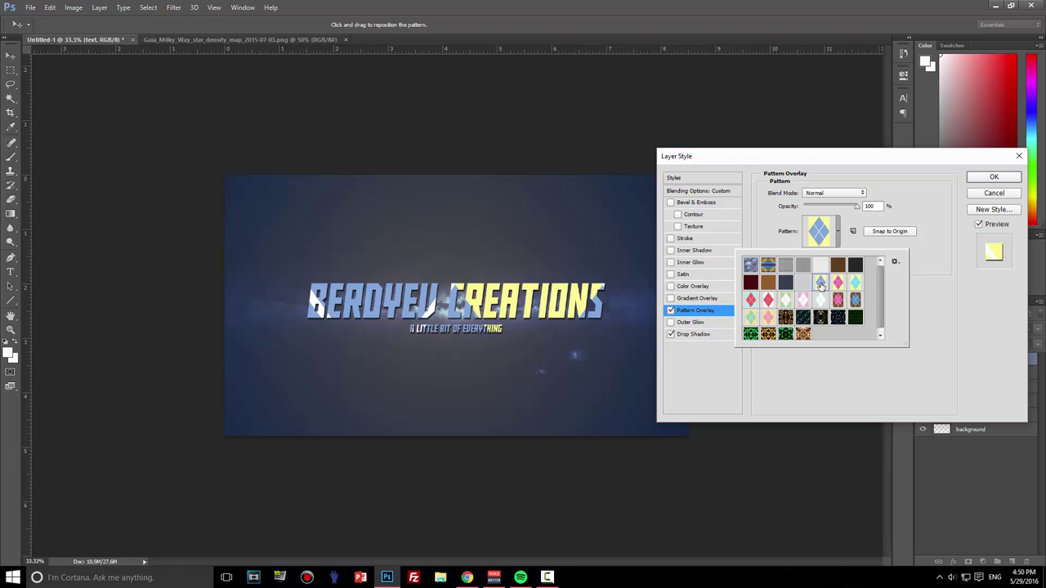
left_click(768, 301)
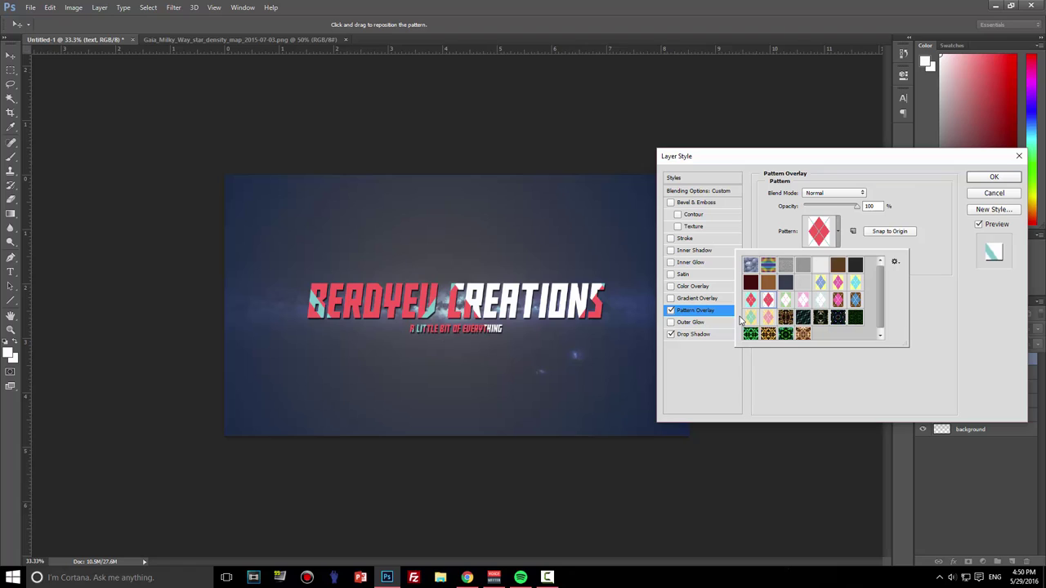
left_click(750, 318)
left_click(785, 302)
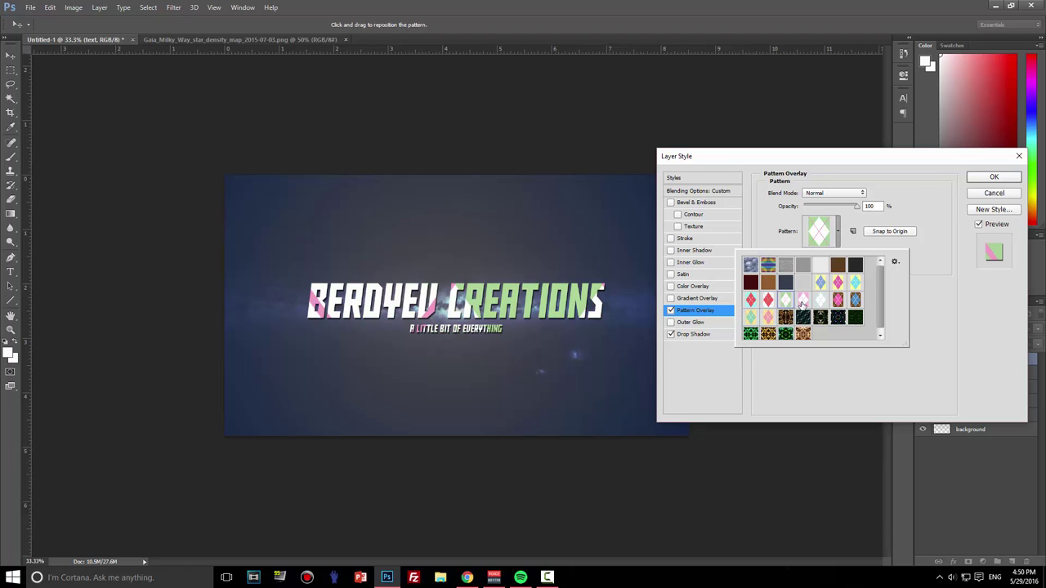
left_click(802, 303)
left_click(820, 301)
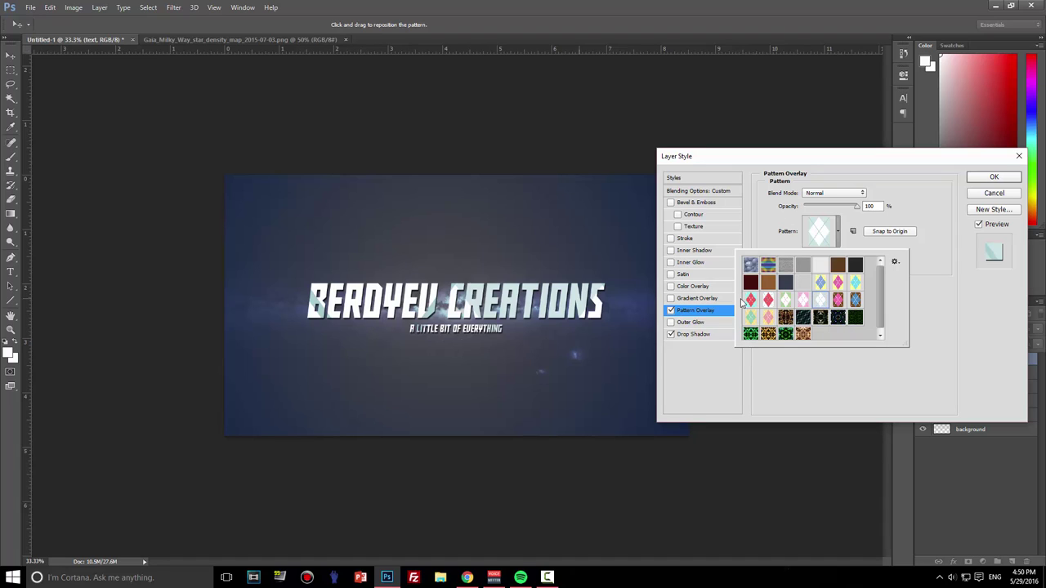
left_click(873, 387)
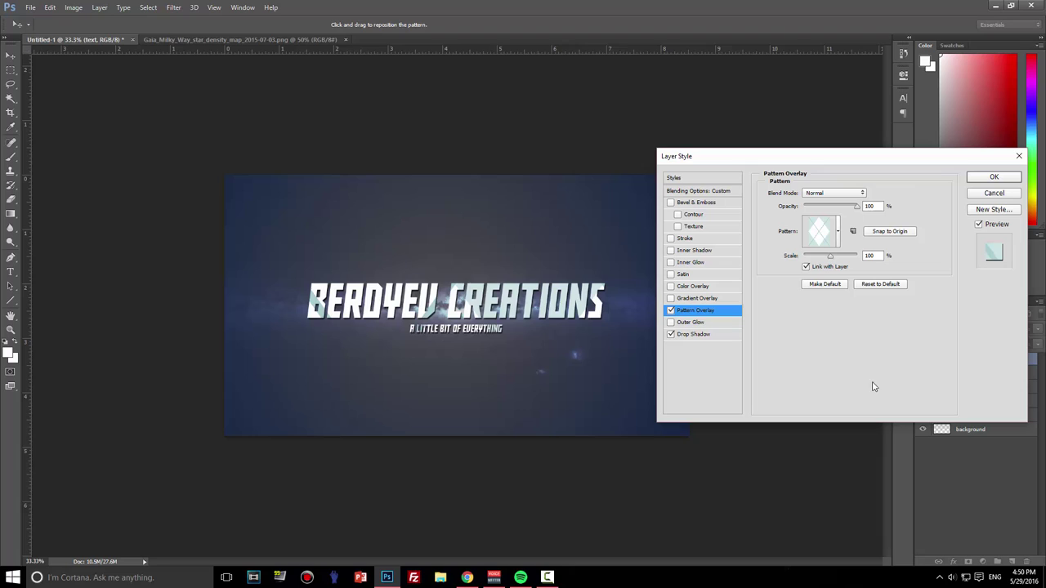
- Enlarge the title's diamond pattern overlay to 232% scale
mouse_move(830, 260)
left_mouse_down()
mouse_move(806, 258)
mouse_move(834, 260)
left_mouse_up()
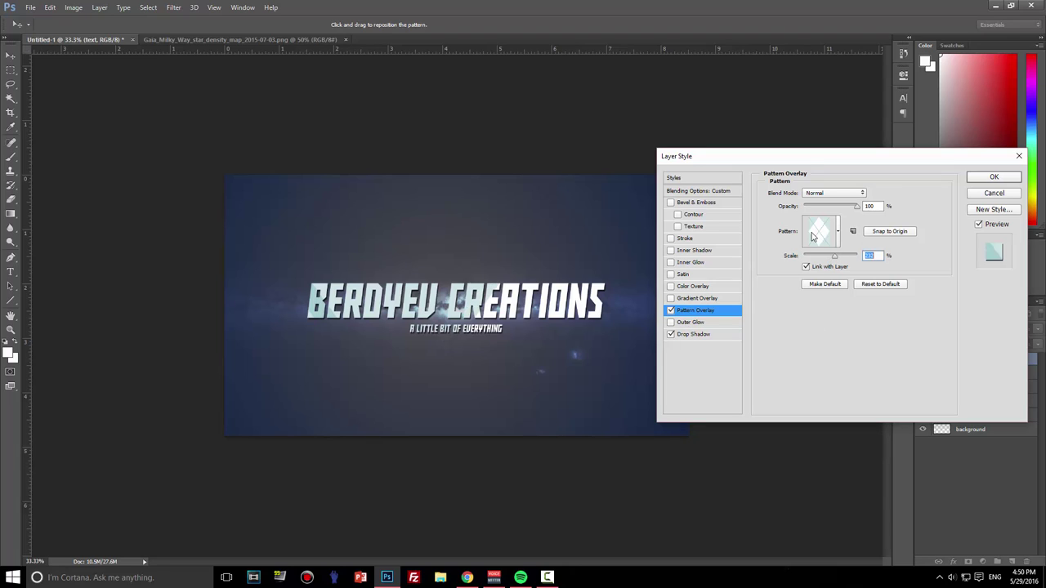
left_click(467, 578)
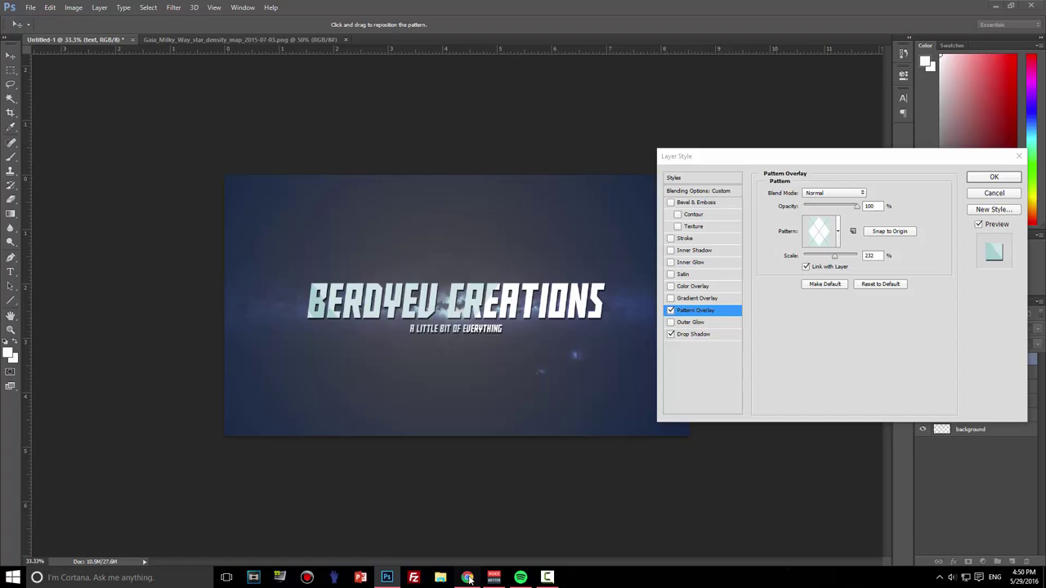
- Search Google in a new tab for 'patterns for photoshop free'
left_click(225, 7)
type("aptt")
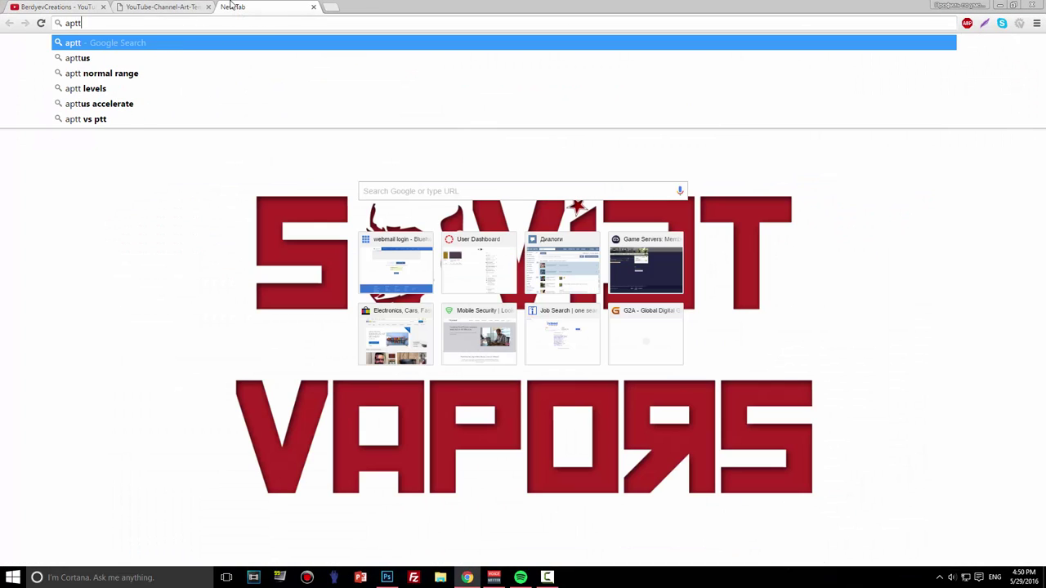
key("ctrl+a")
key("BackSpace")
type("patterns s")
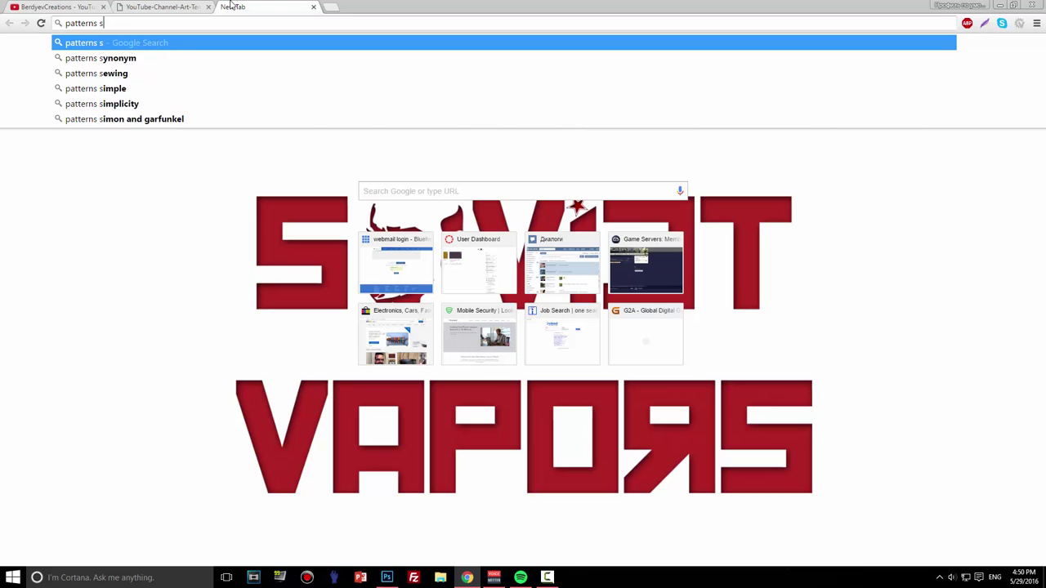
key("BackSpace")
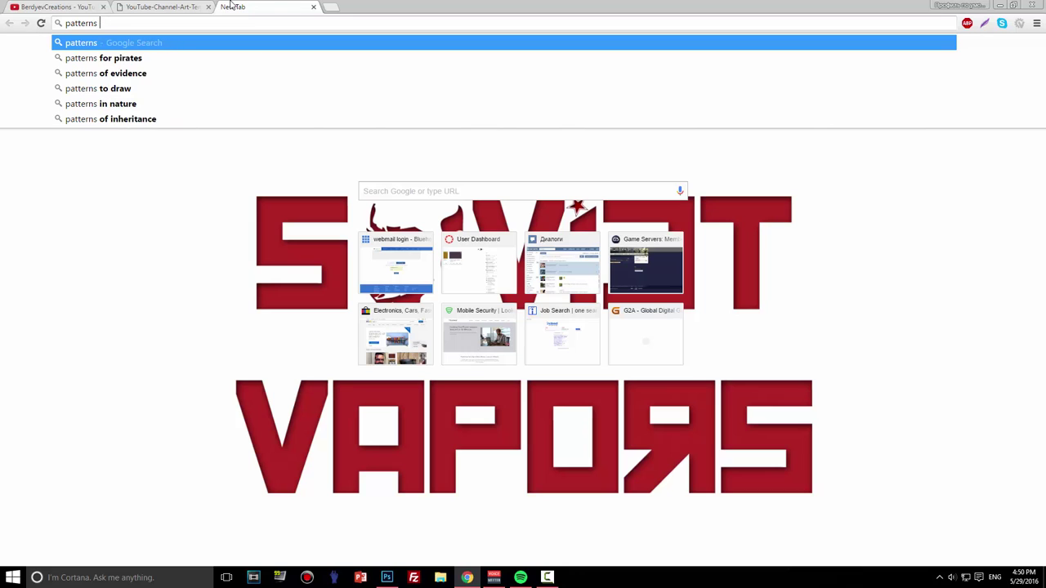
type("p")
key("BackSpace")
type("for p")
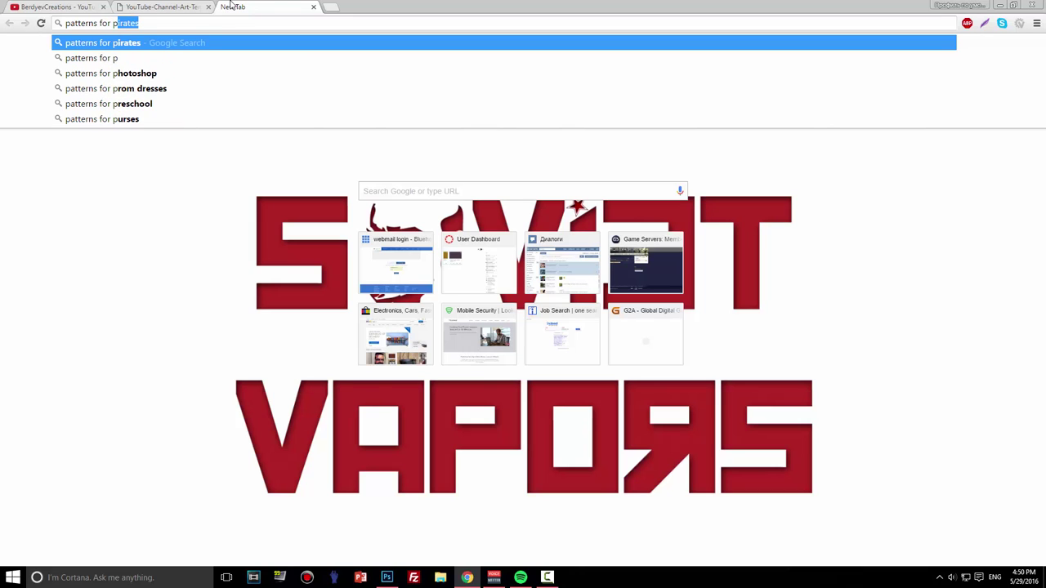
type("hotoshop free")
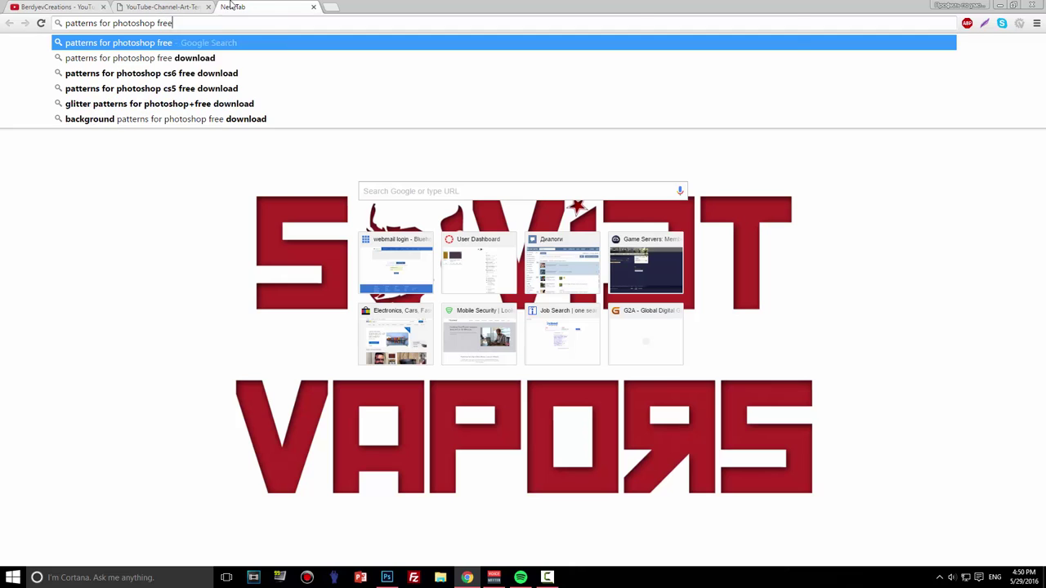
key("Return")
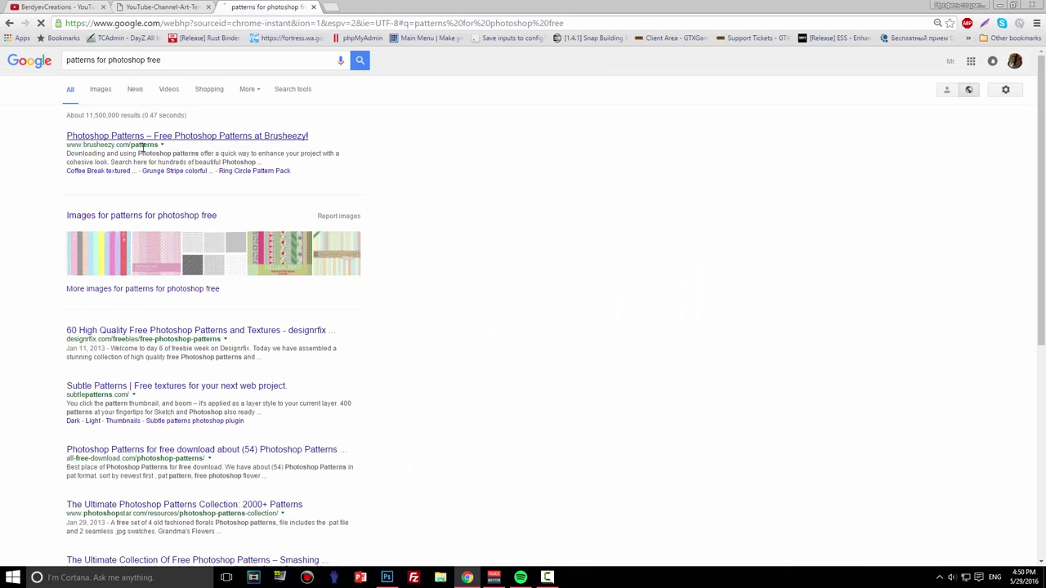
- Open the Brusheezy Photoshop Patterns result and scroll through its pattern thumbnails
left_click(123, 138)
scroll(210, 271, "down", 3)
scroll(210, 272, "up", 3)
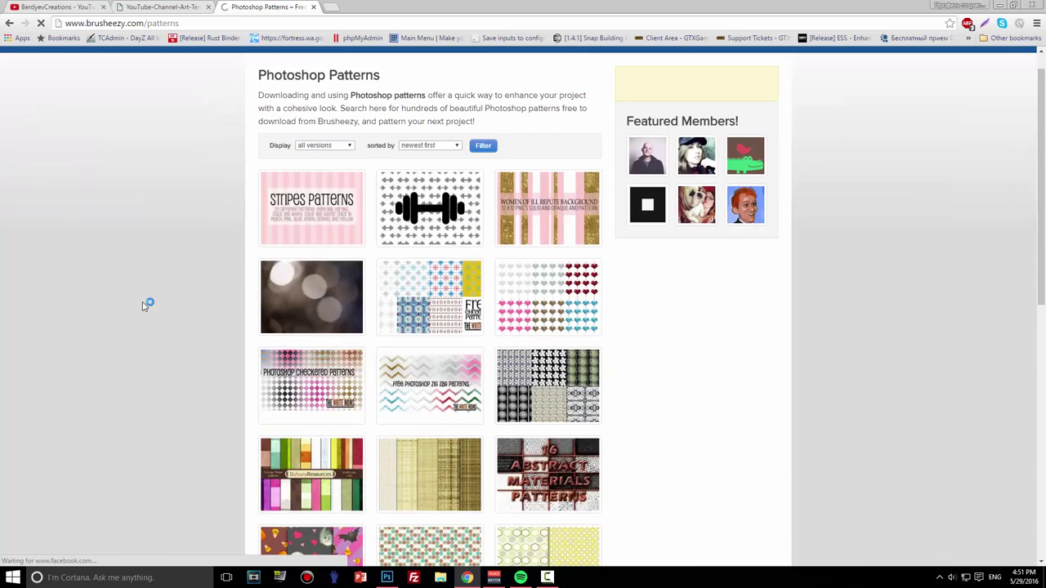
scroll(656, 444, "down", 5)
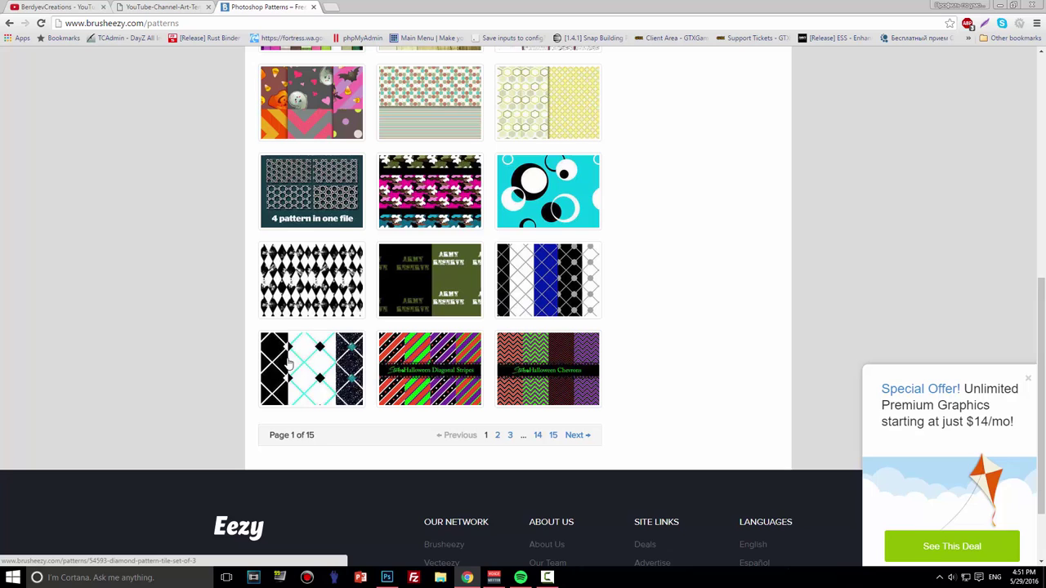
scroll(206, 354, "up", 5)
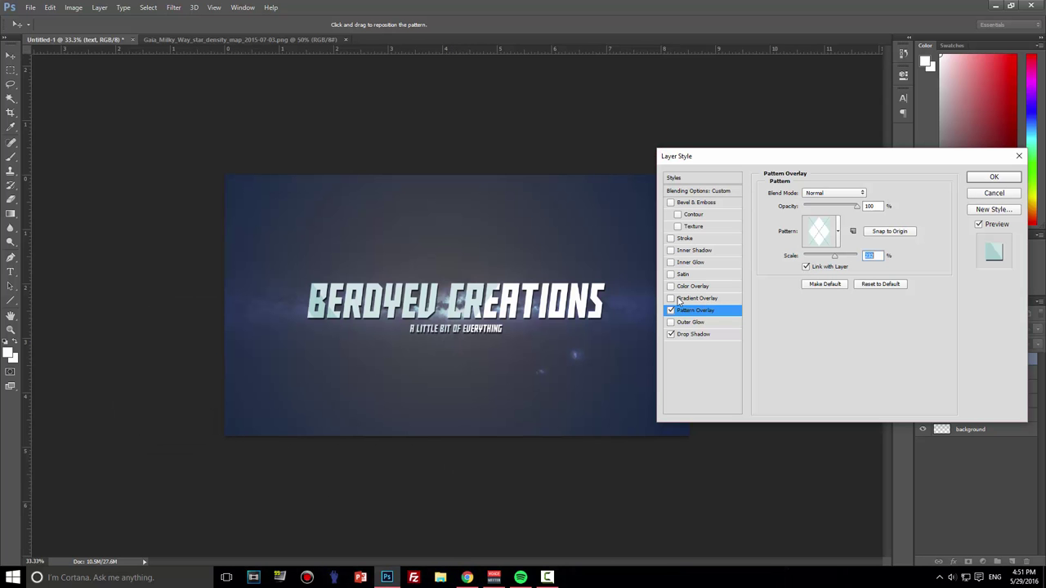
- Enable Gradient Overlay on the title with Overlay blend mode and reduced opacity
left_click(670, 299)
left_click(701, 299)
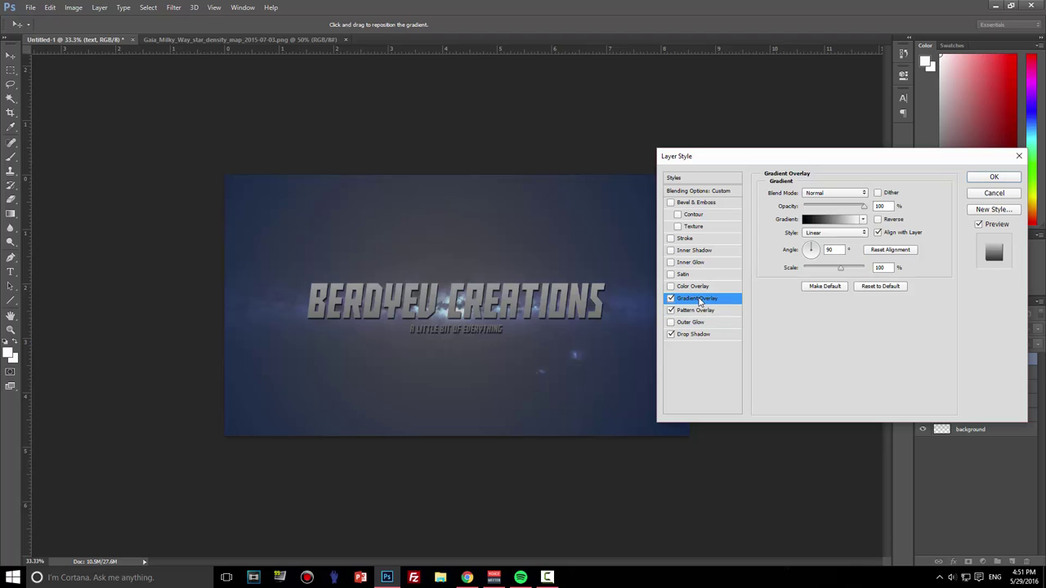
left_click(813, 193)
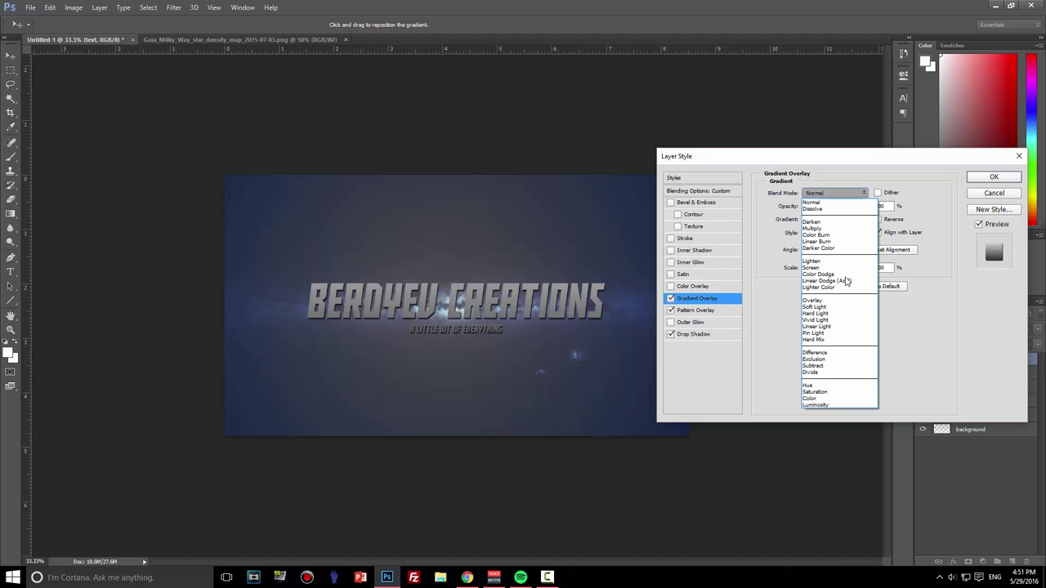
left_click(847, 301)
left_click(820, 196)
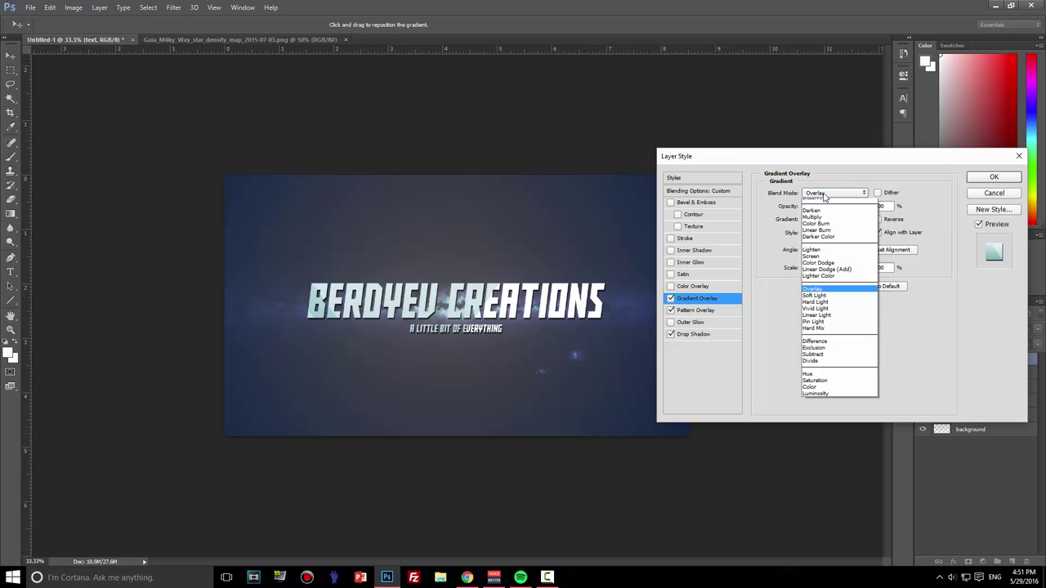
left_click(822, 283)
left_click_drag(837, 210, 904, 214)
- Try Screen blend mode, then settle back on Overlay at 75% opacity
left_click(814, 195)
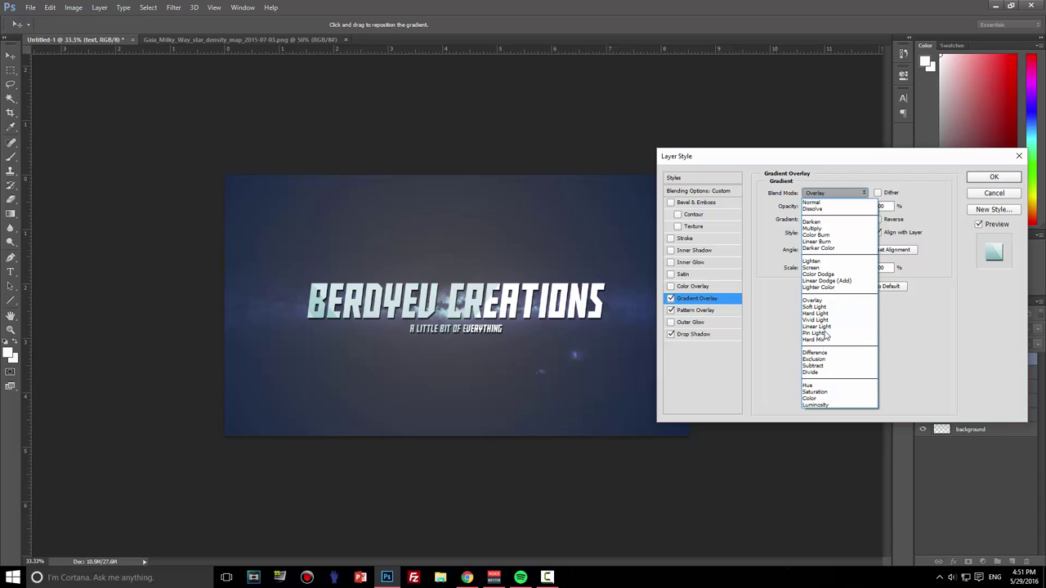
left_click(828, 270)
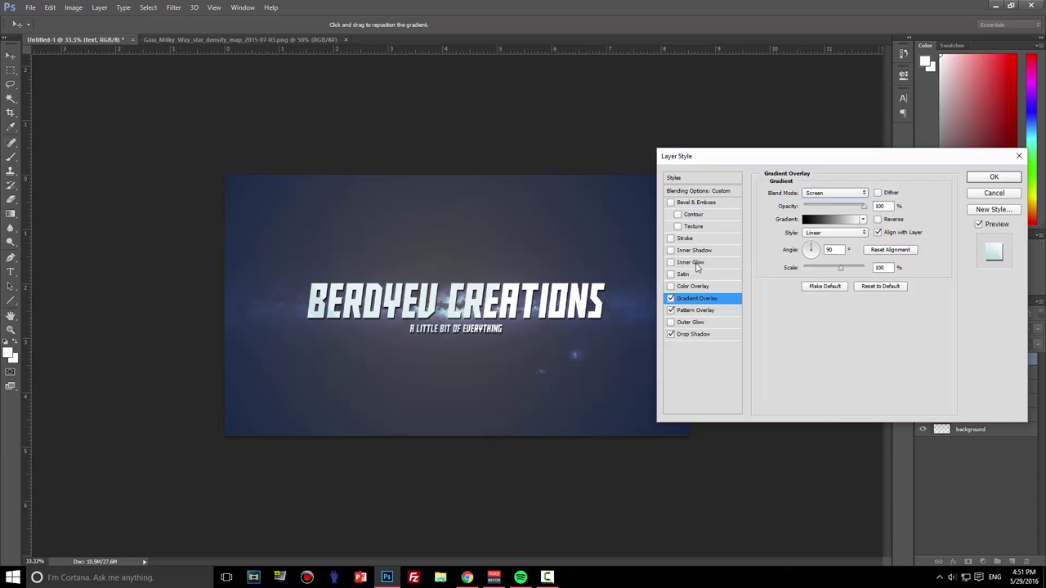
mouse_move(864, 206)
left_mouse_down()
mouse_move(838, 210)
mouse_move(855, 217)
mouse_move(801, 219)
mouse_move(852, 219)
left_mouse_up()
left_click(840, 193)
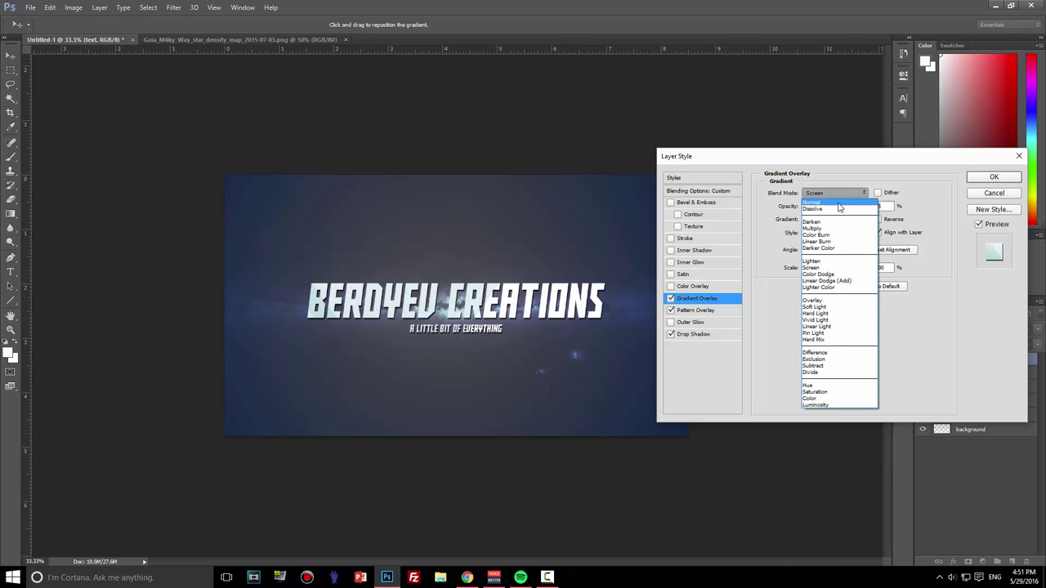
left_click(832, 301)
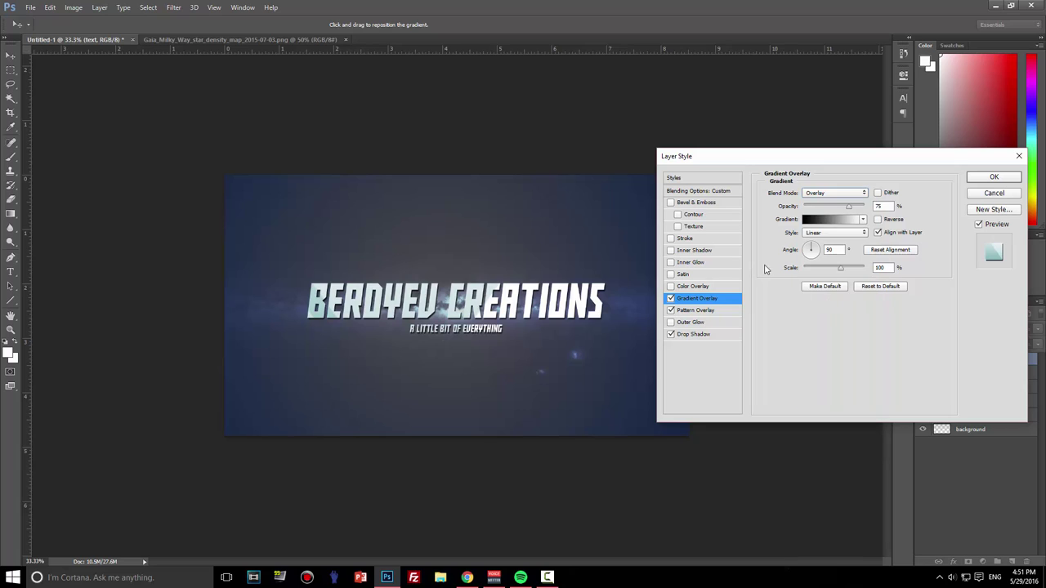
- Preview Gradient Editor presets, from Blue, Red, Yellow to Neutral Density, then cancel
left_click(819, 222)
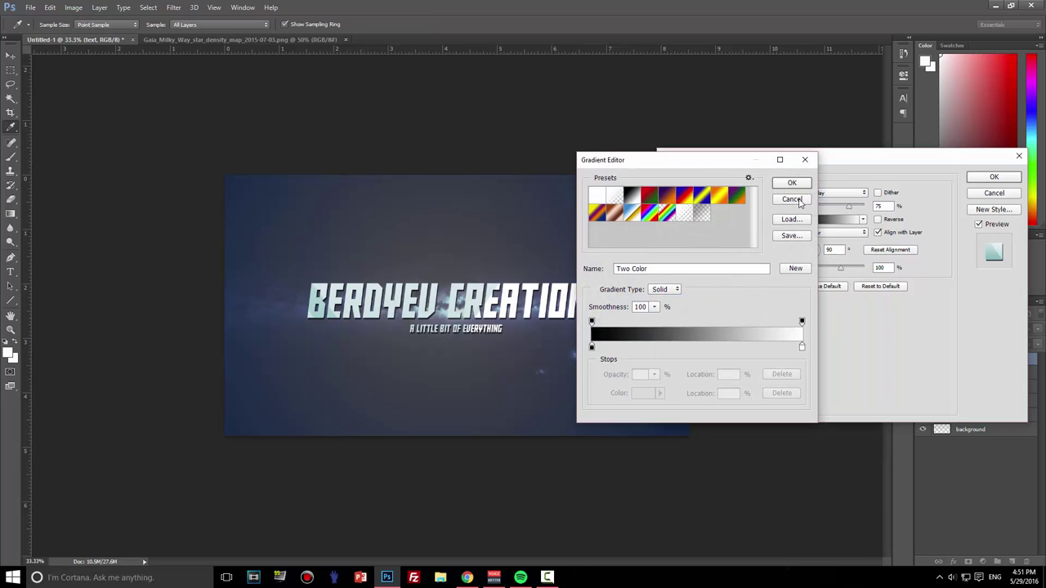
left_click(689, 197)
left_click(703, 197)
left_click(733, 198)
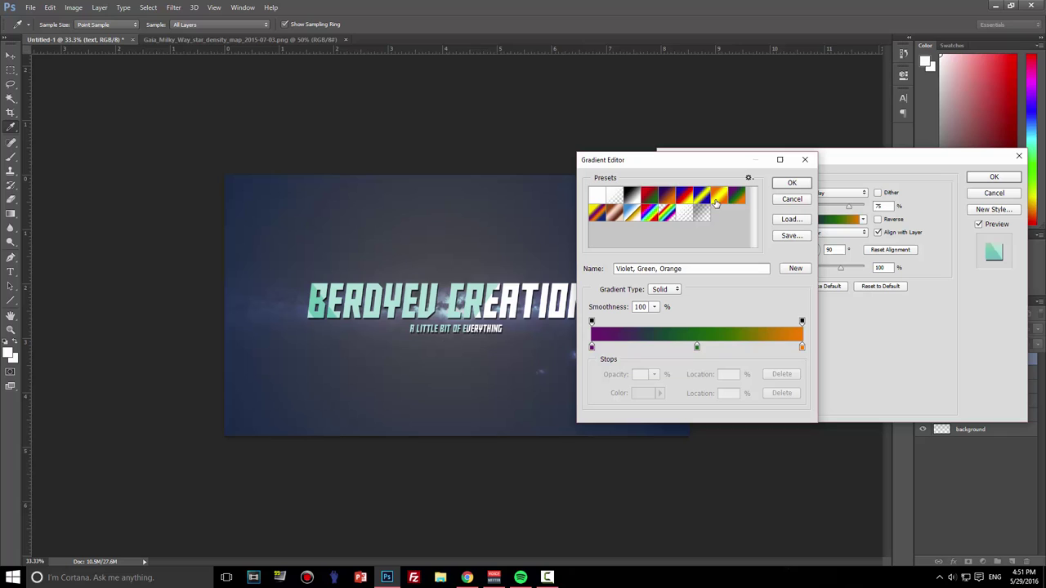
left_click(611, 198)
left_click(600, 216)
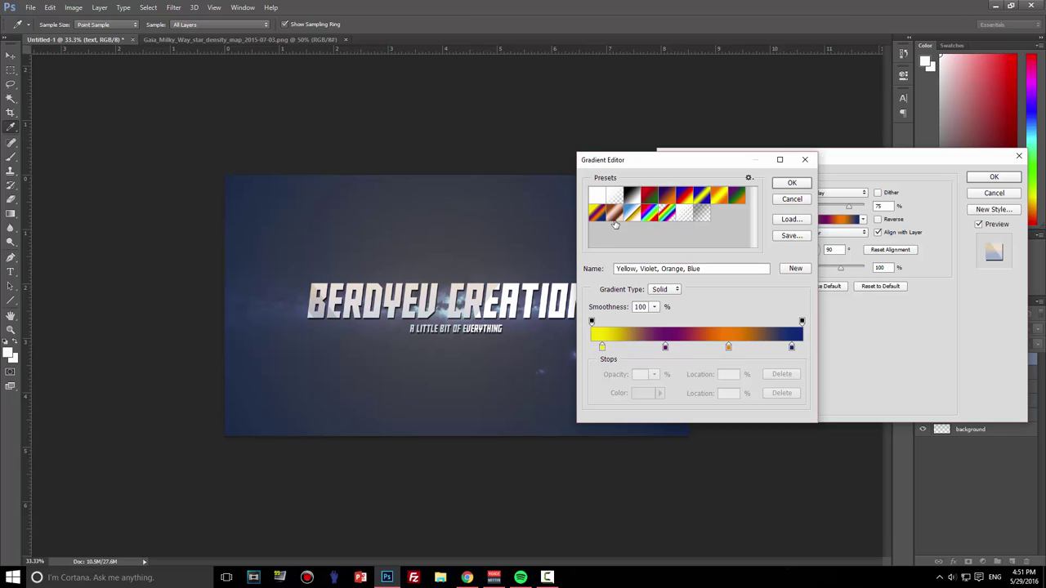
left_click(617, 216)
left_click_drag(744, 161, 917, 161)
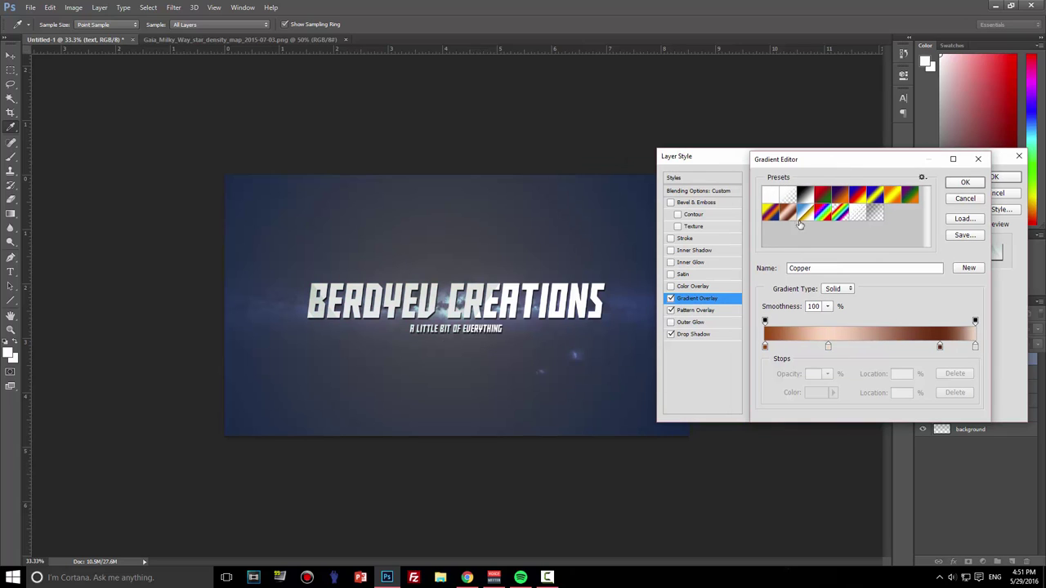
left_click(807, 217)
left_click(826, 212)
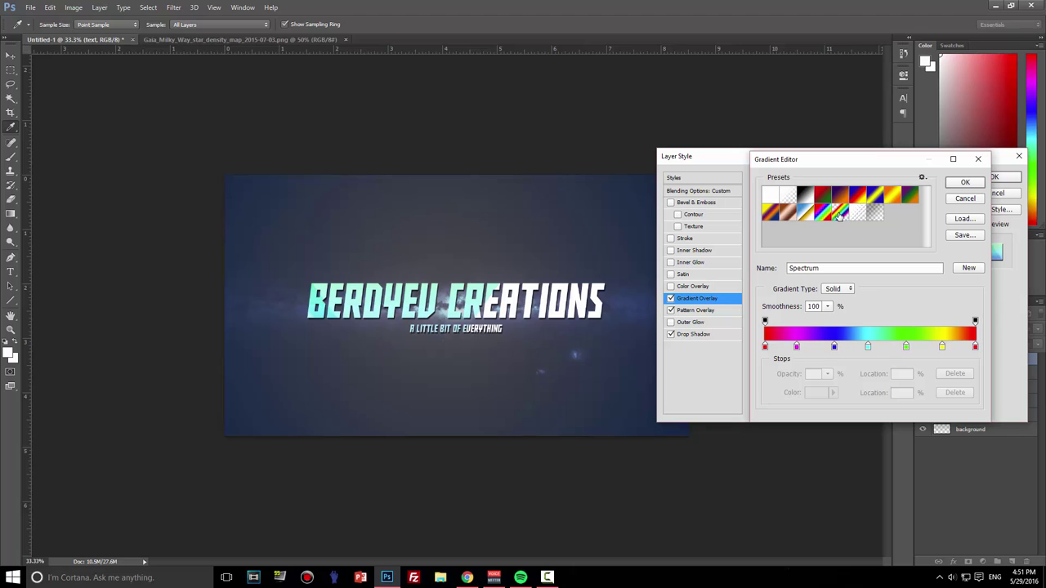
left_click(855, 216)
left_click(875, 215)
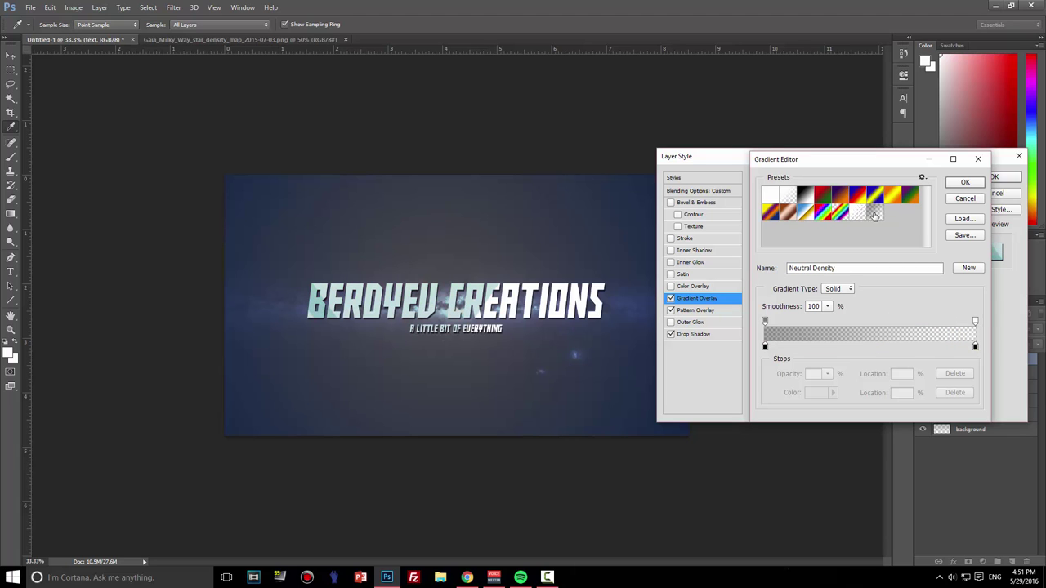
left_click(965, 199)
- Uncheck Gradient Overlay and apply the style with only Pattern Overlay and Drop Shadow
left_click_drag(810, 159, 739, 217)
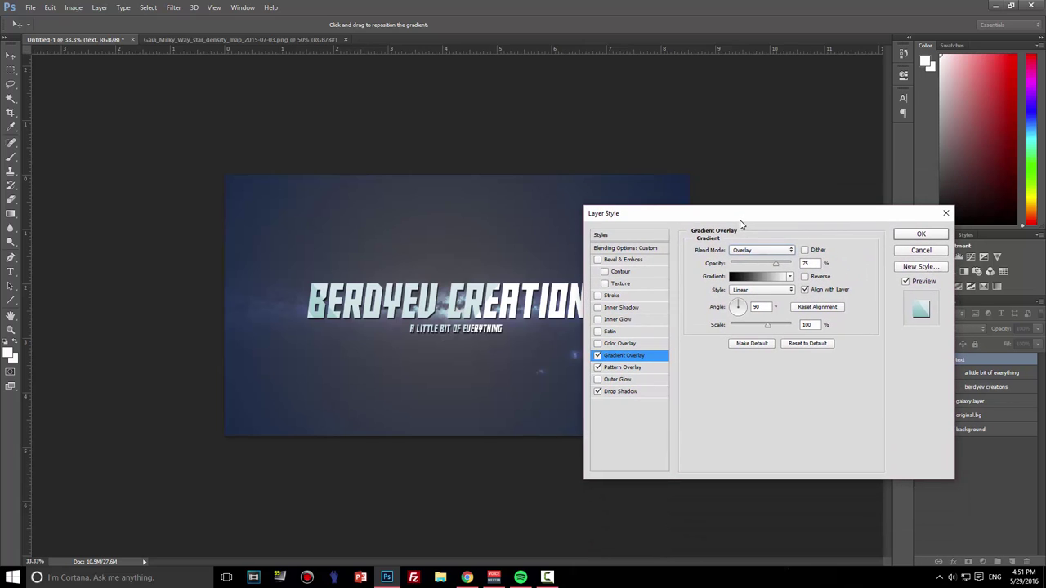
left_click(598, 356)
left_click_drag(733, 217, 563, 173)
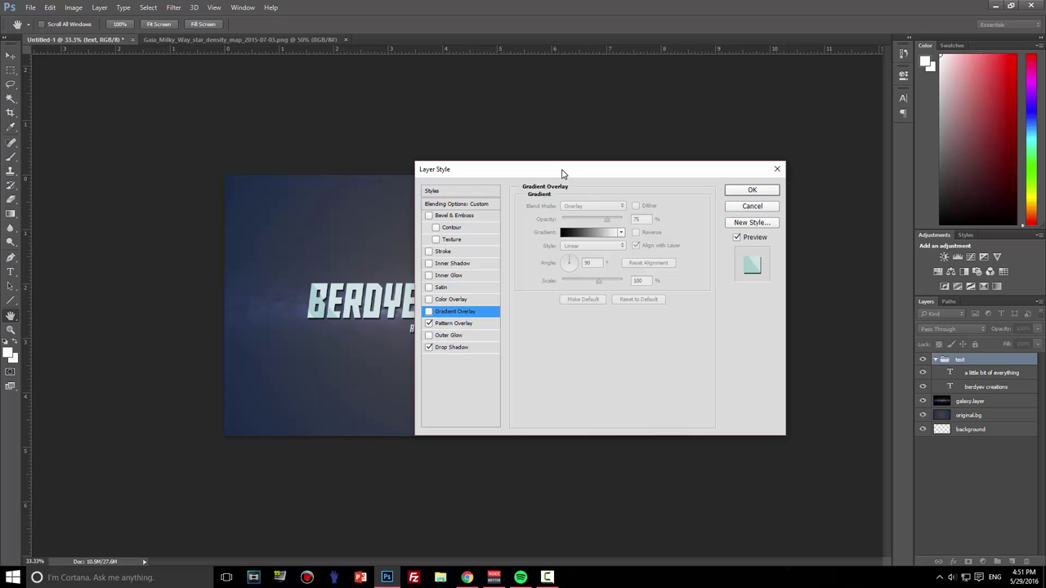
left_click(752, 190)
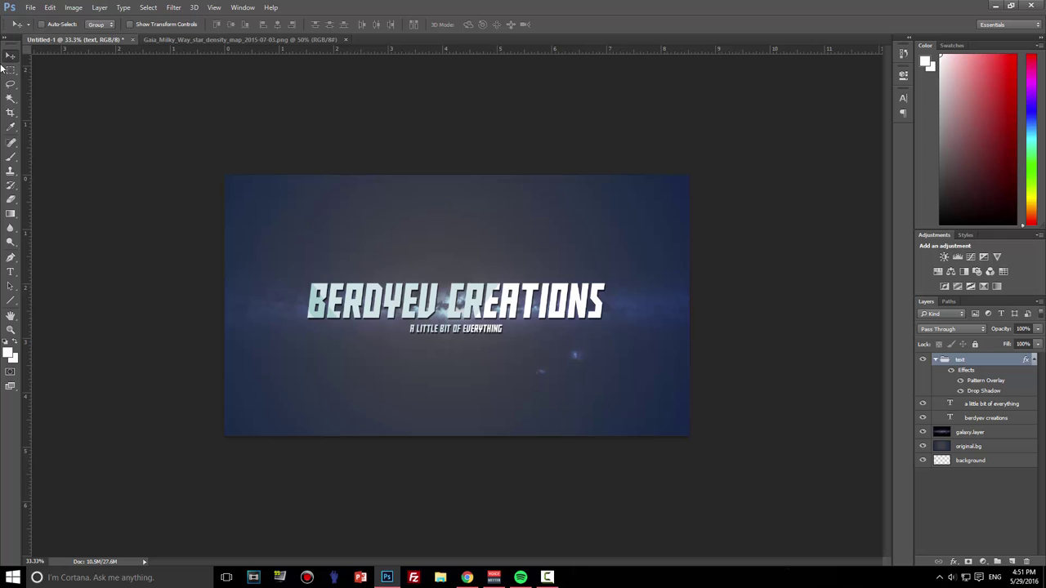
- Save the banner as channelart.psd
left_click(29, 7)
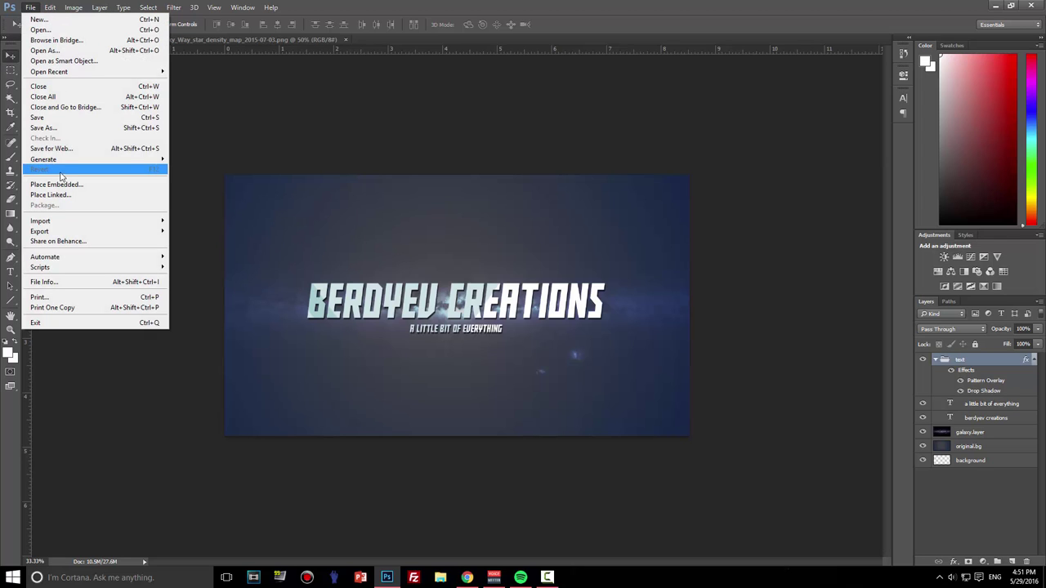
left_click(58, 127)
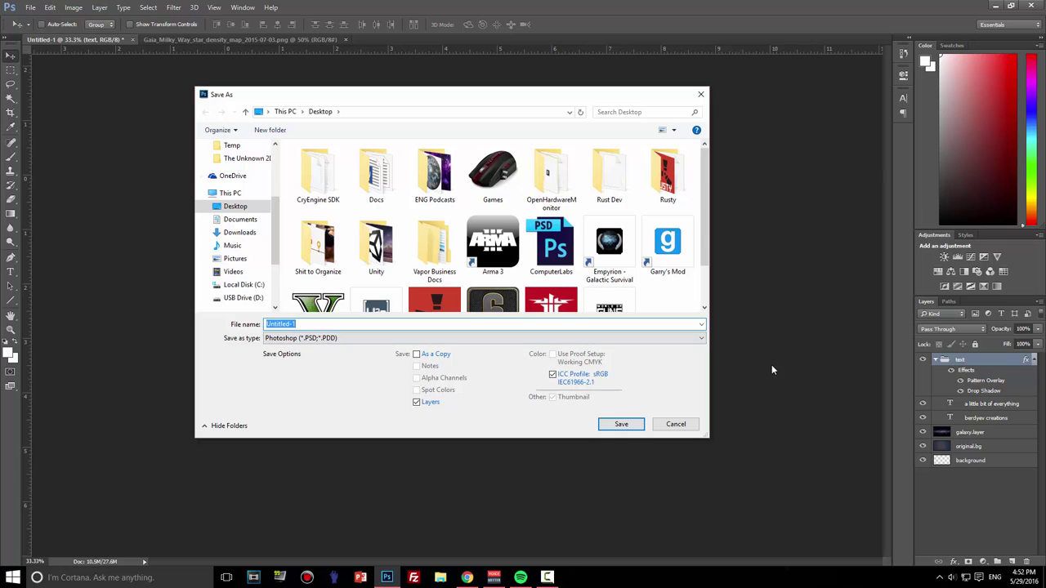
type("channelart")
key("Return")
key("Return")
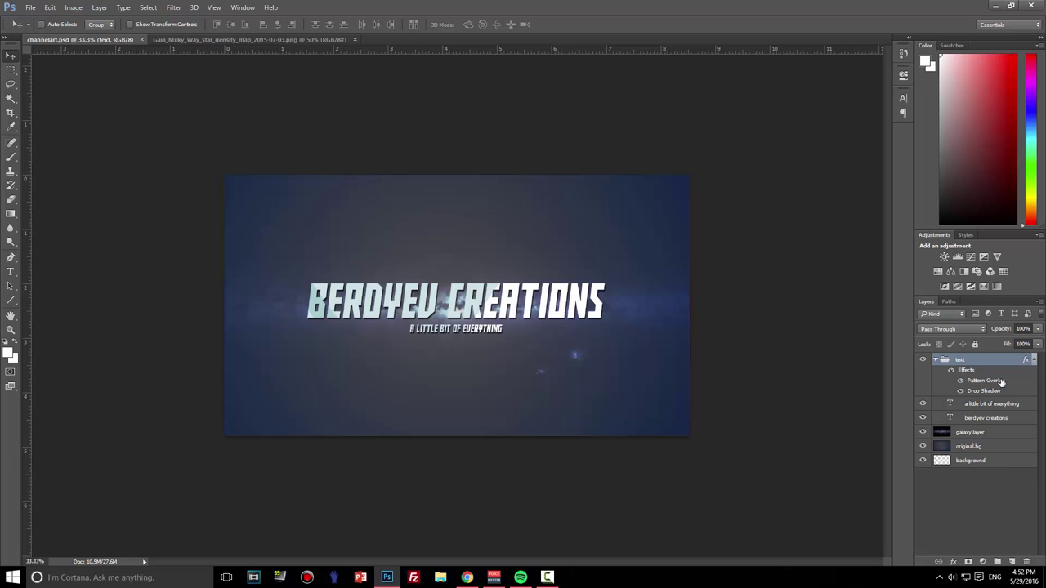
- Begin another Save As for a copy and open the Save as type list
left_click(30, 7)
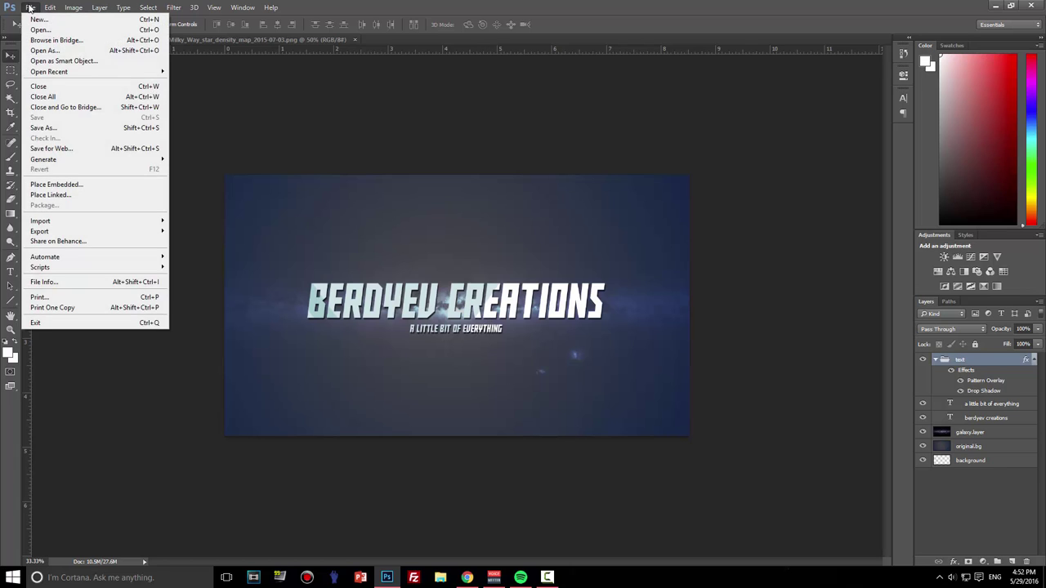
mouse_move(43, 13)
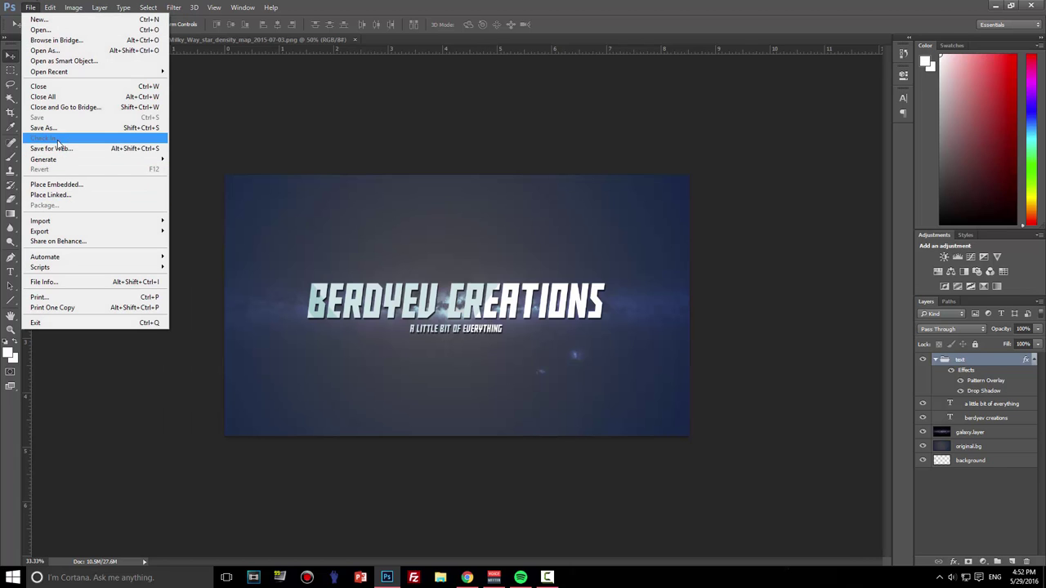
left_click(55, 129)
left_click(337, 340)
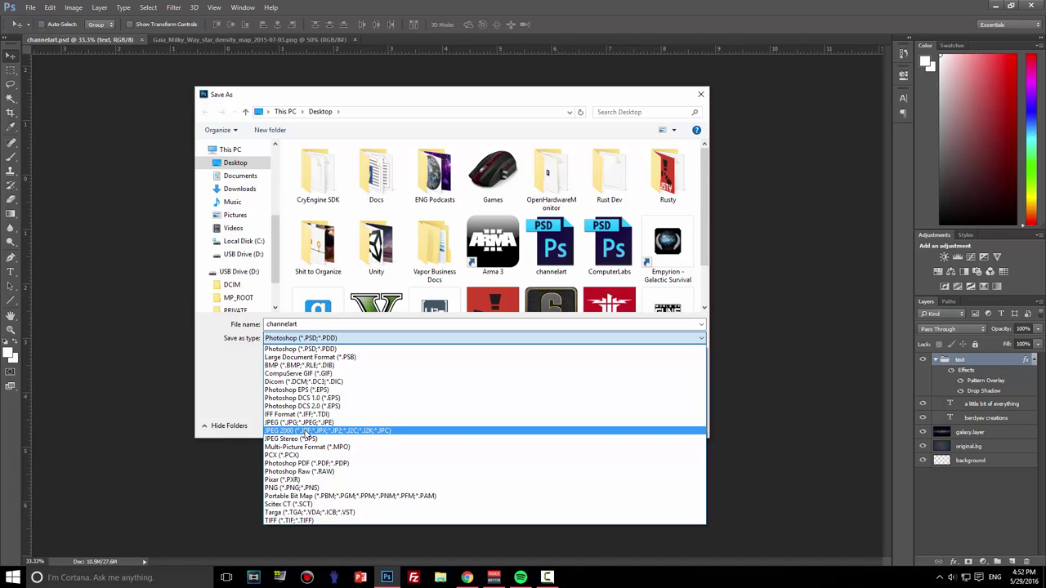
- Save channelart as JPEG, keeping Maximum quality in JPEG Options
left_click(288, 424)
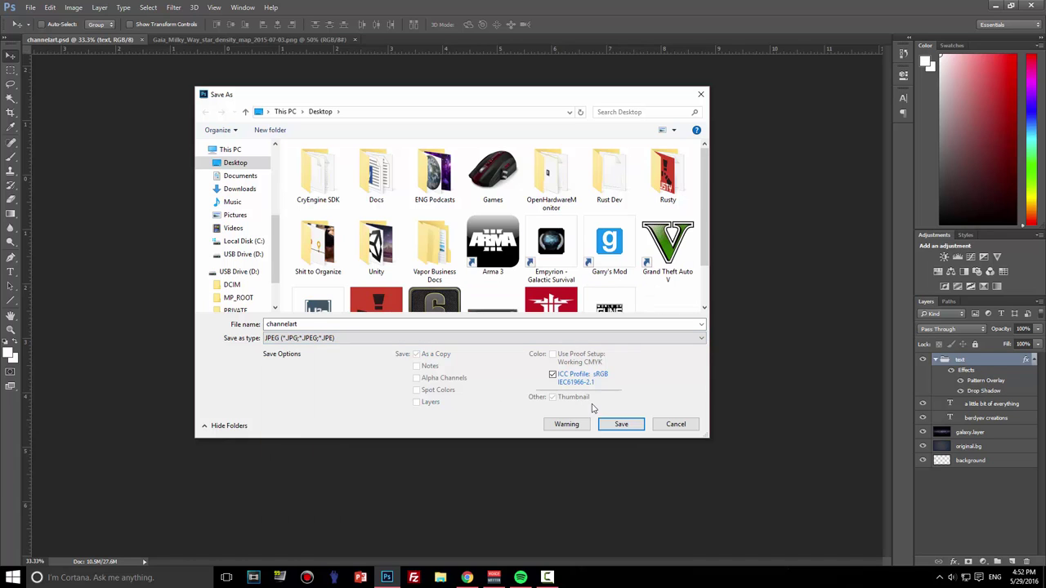
left_click(618, 424)
left_click_drag(516, 141, 611, 188)
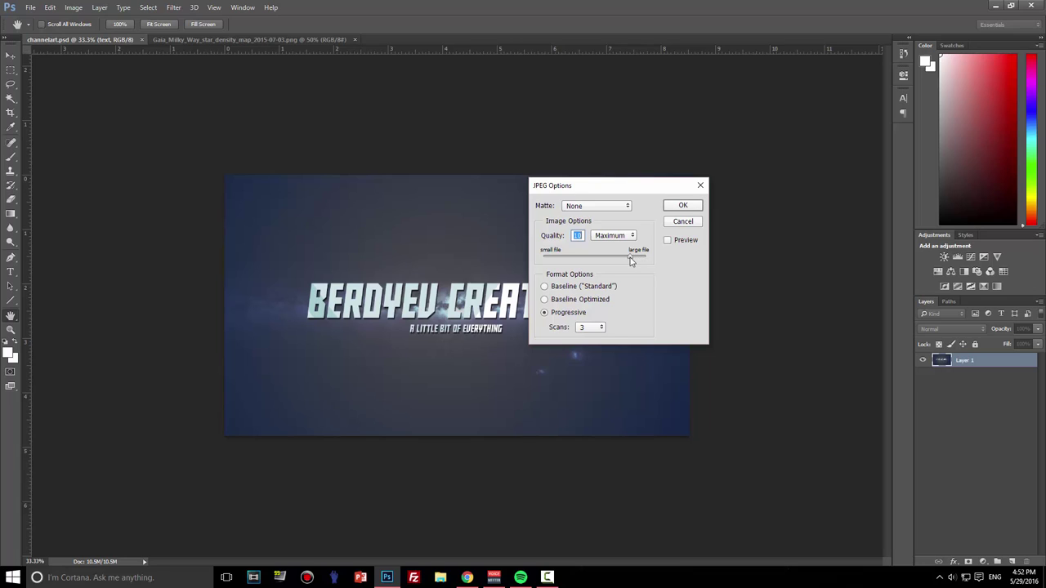
mouse_move(631, 257)
left_mouse_down()
mouse_move(615, 260)
mouse_move(634, 263)
left_mouse_up()
left_click_drag(596, 186, 563, 242)
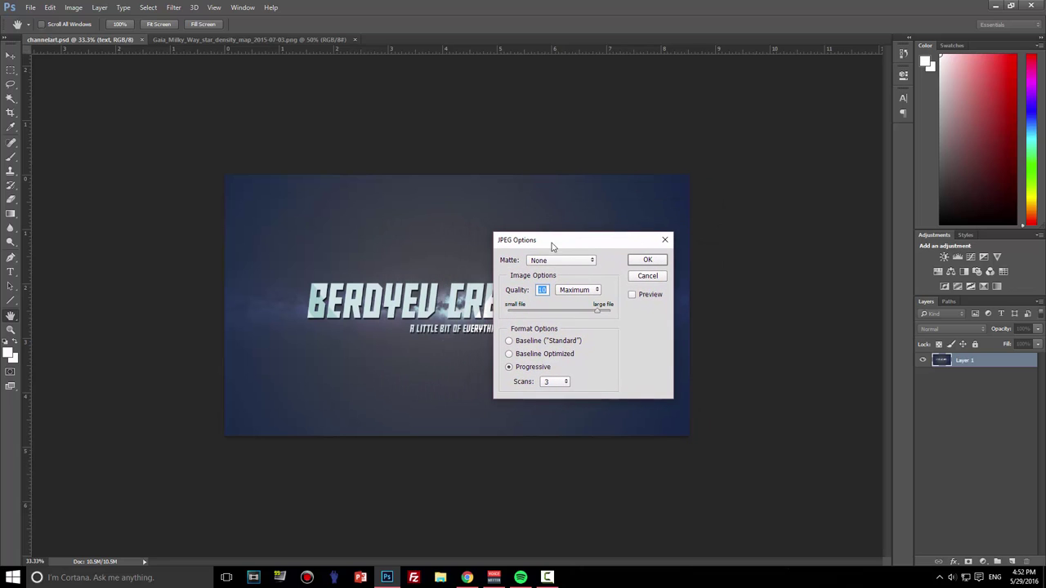
- Confirm the JPEG options and minimize Photoshop to the desktop
left_click(648, 259)
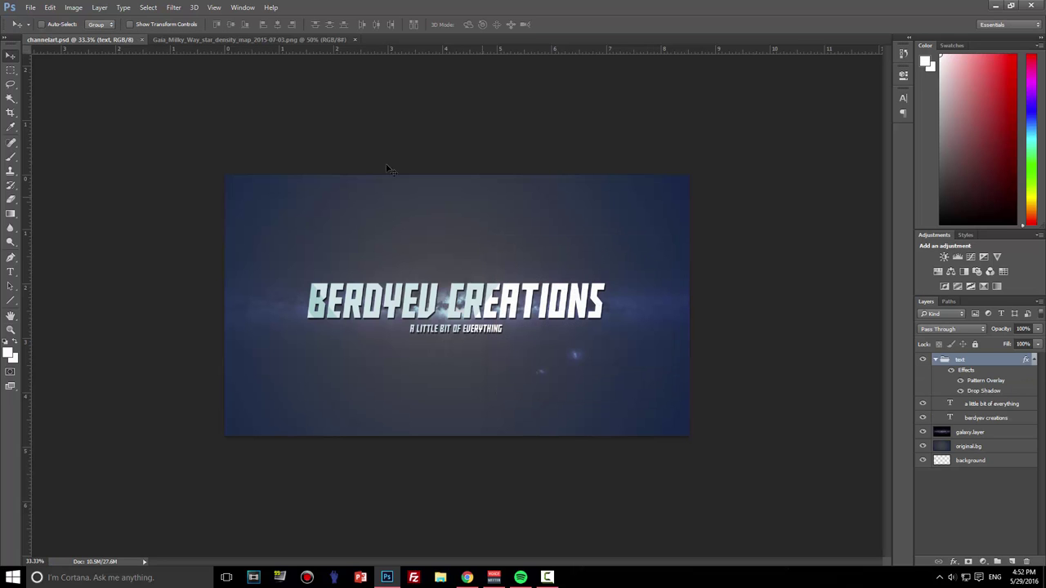
left_click(996, 6)
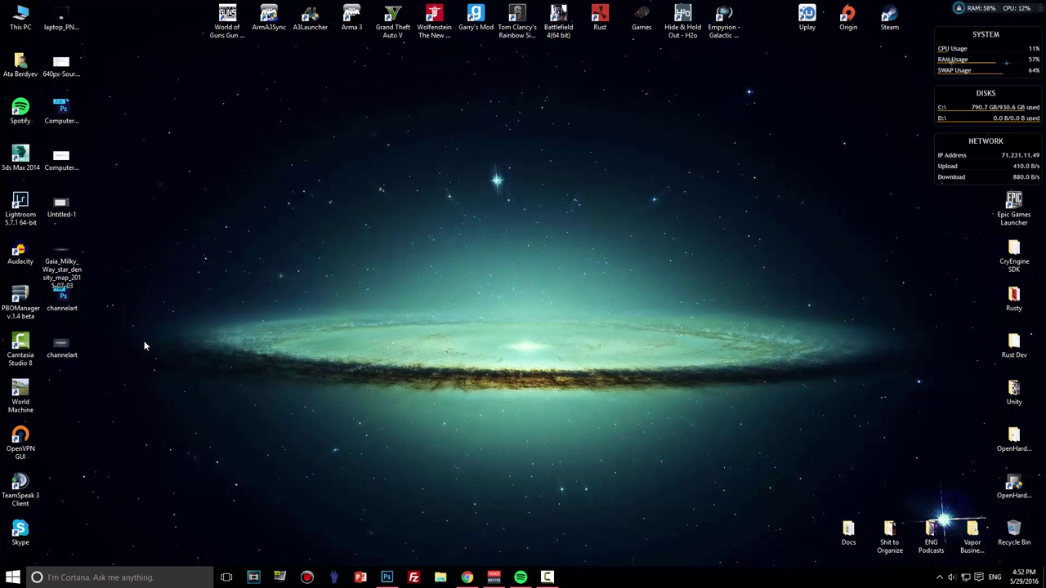
left_click(62, 350)
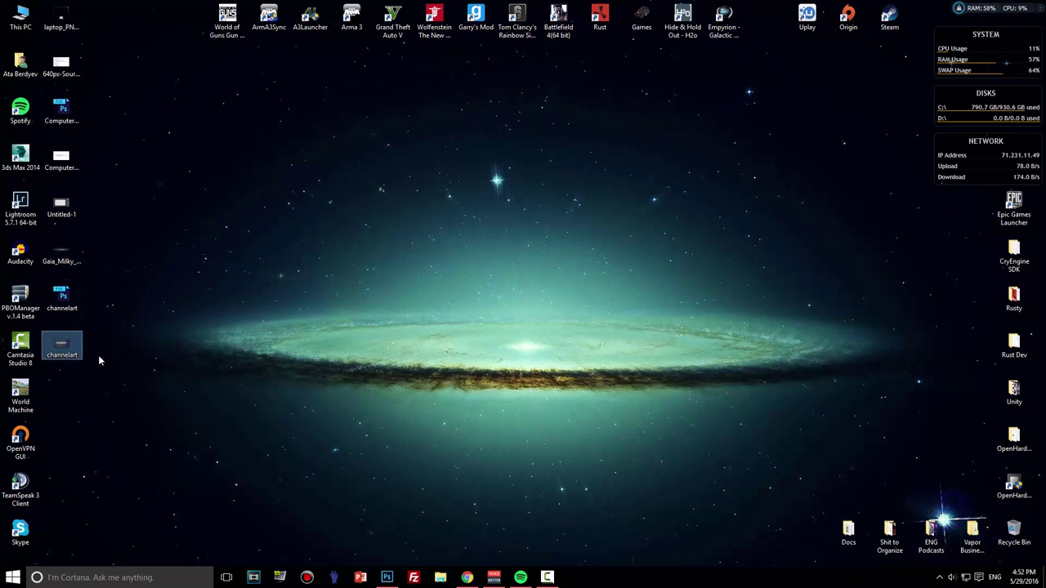
- Through Edit channel art in YouTube, upload the channelart JPEG from the computer
left_click(468, 577)
mouse_move(319, 156)
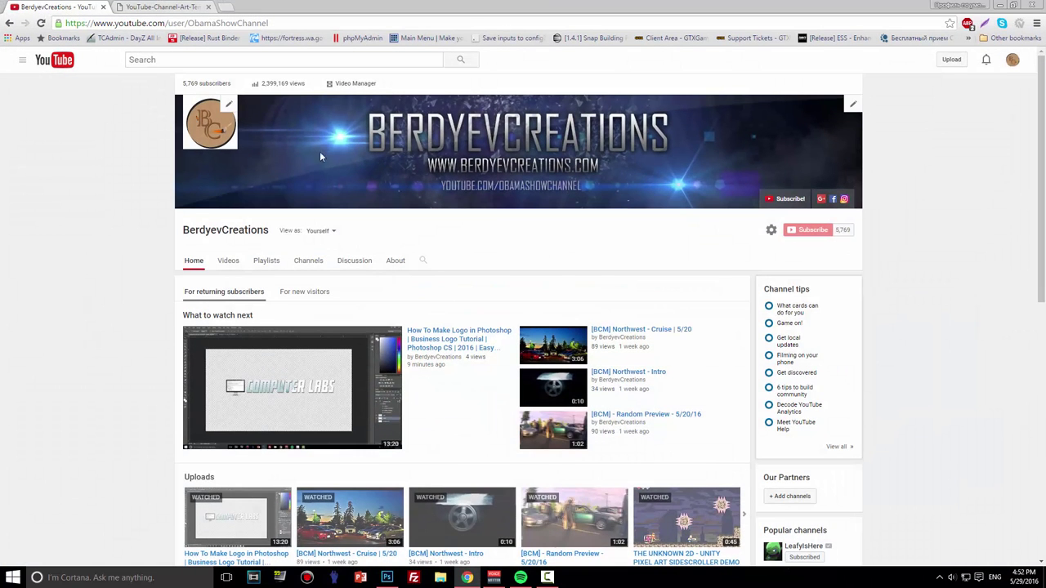
left_click(861, 105)
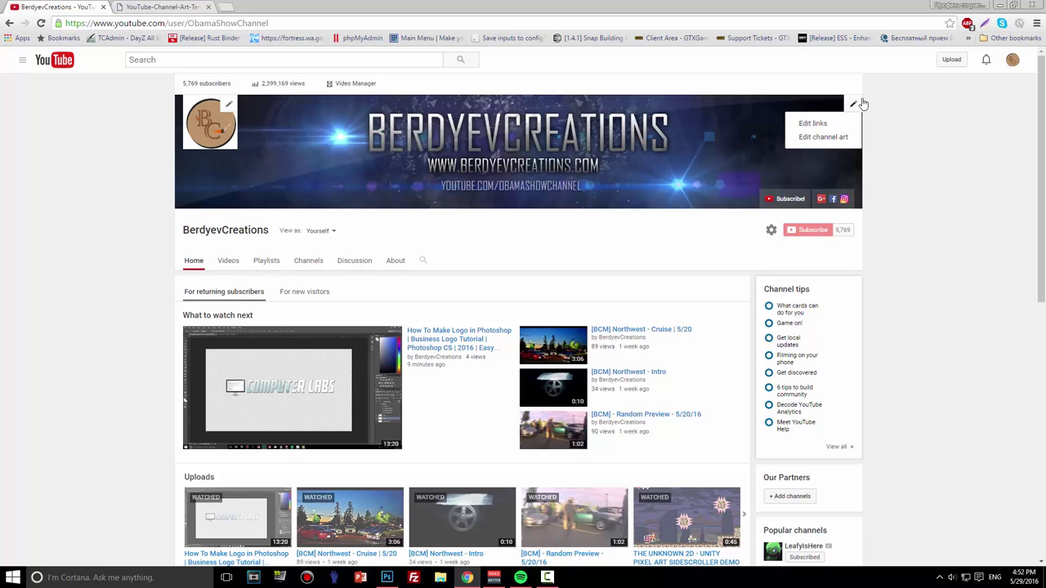
left_click(835, 139)
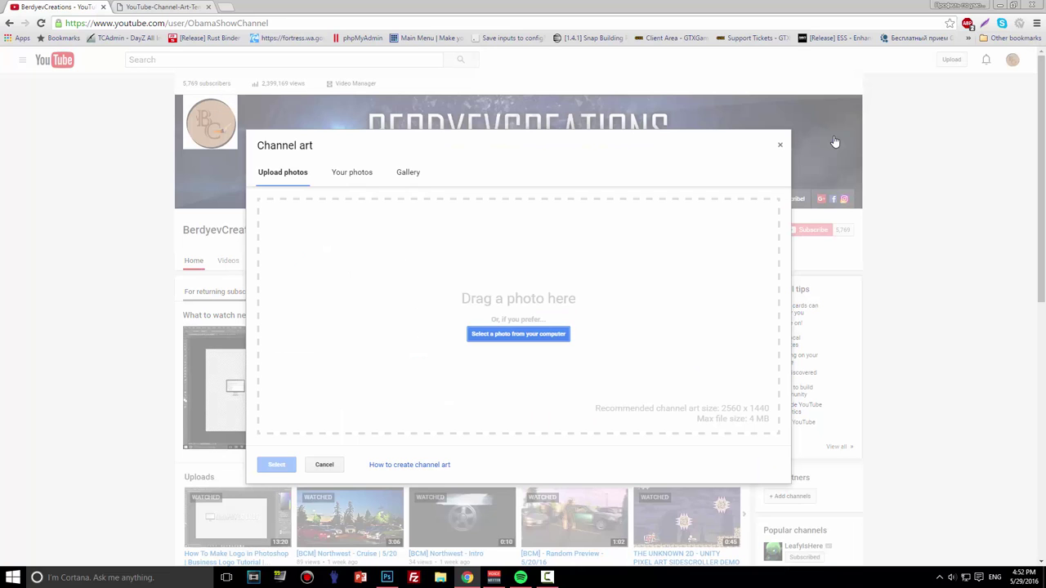
left_click(532, 334)
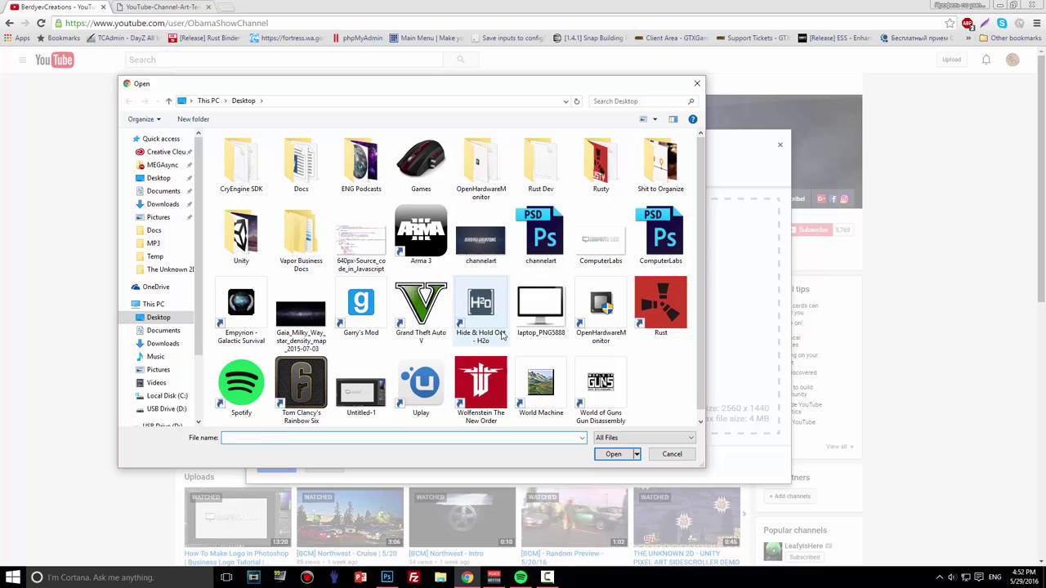
left_click(503, 335)
left_click(490, 229)
double_click(491, 230)
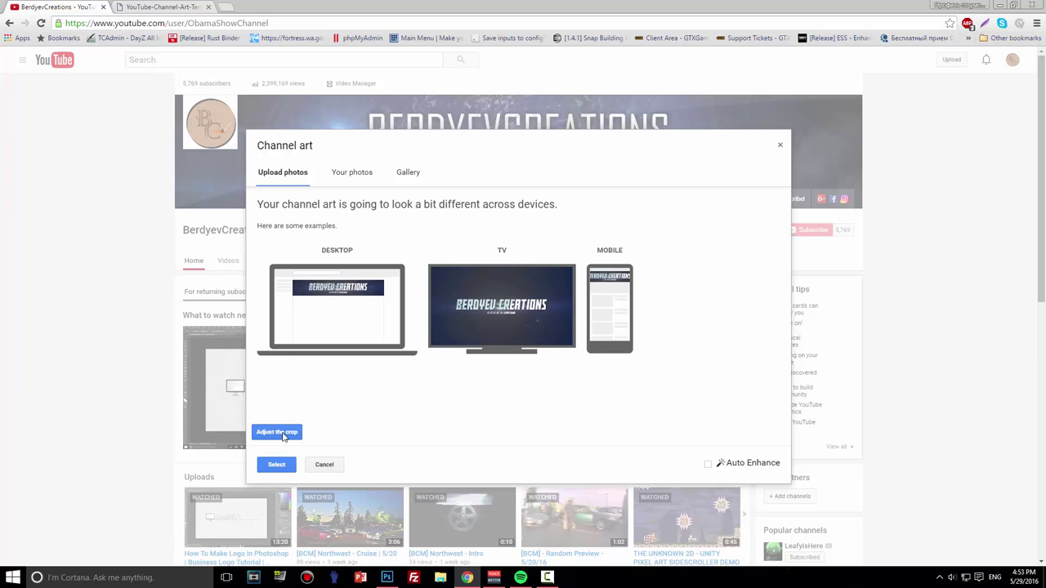
- Apply the uploaded galaxy image as the channel's art
left_click(283, 437)
left_click(277, 465)
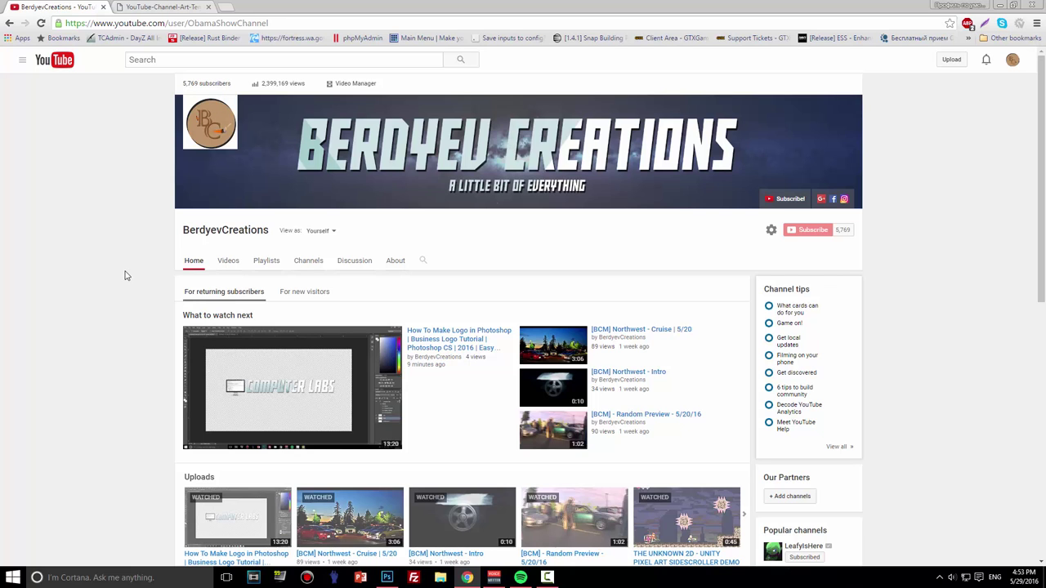
scroll(125, 275, "down", 3)
scroll(125, 275, "up", 3)
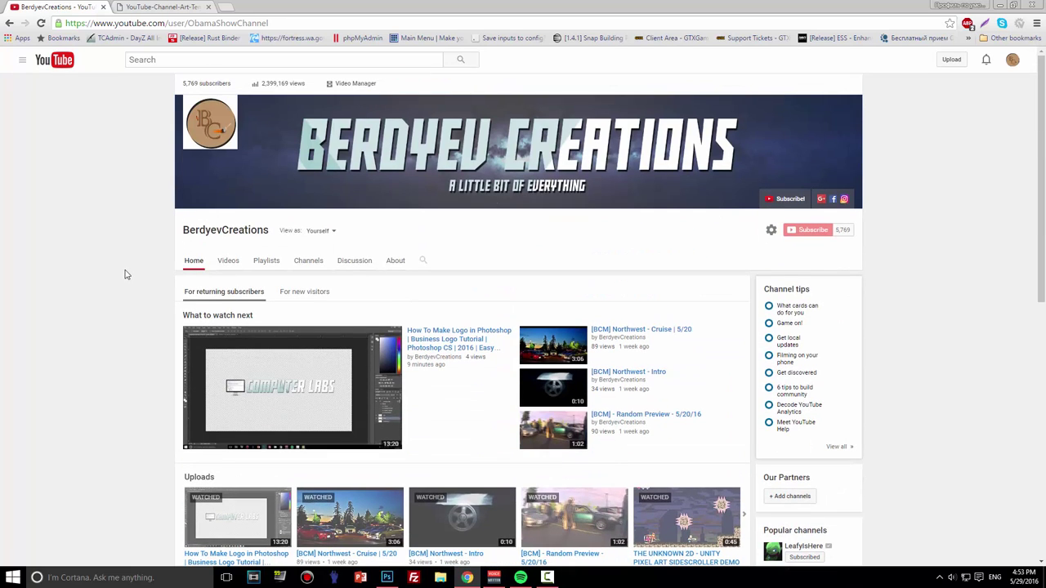
- Reload the channel page in a new tab, then minimize Chrome and restore Camtasia Recorder
left_click(1011, 65)
left_click(949, 125)
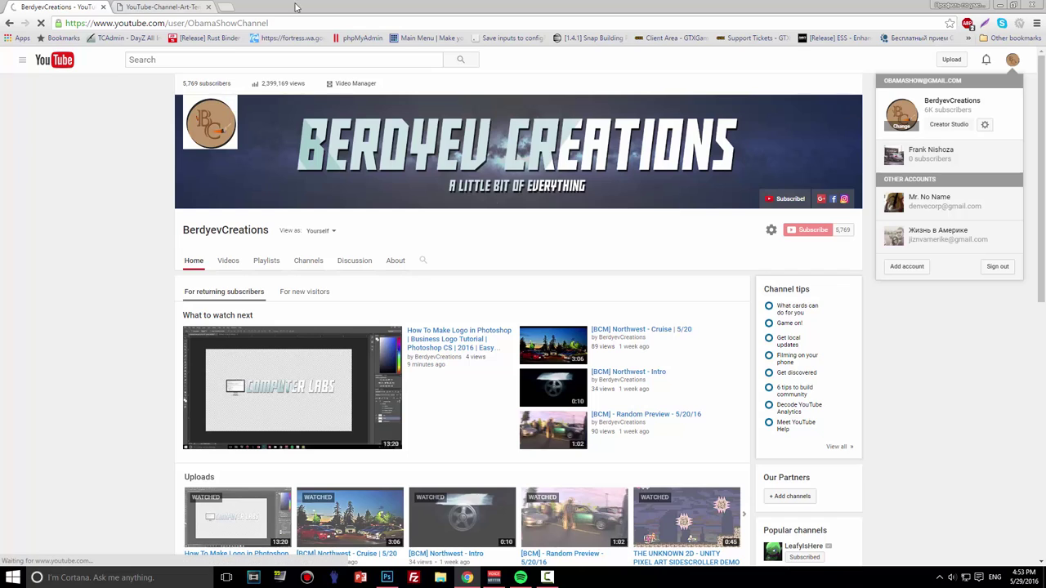
left_click(151, 6)
left_click(103, 8)
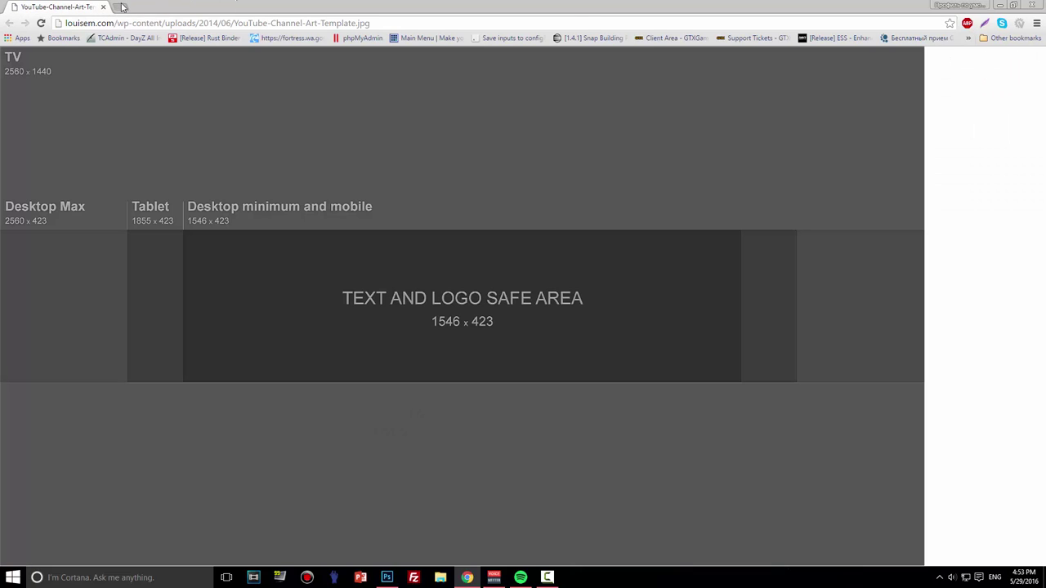
left_click(121, 7)
type("youtube.com/ob")
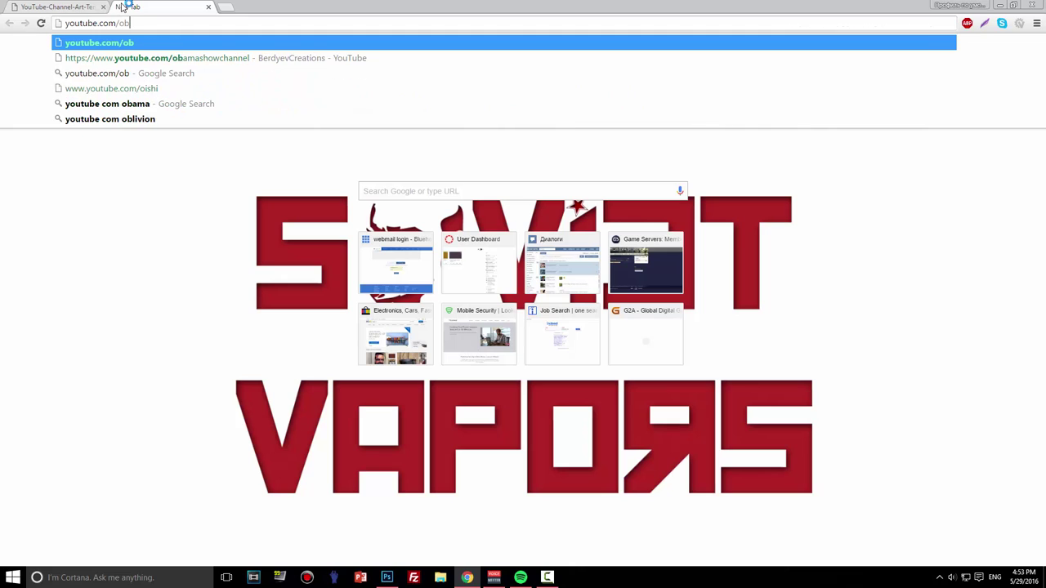
key("Down")
key("Return")
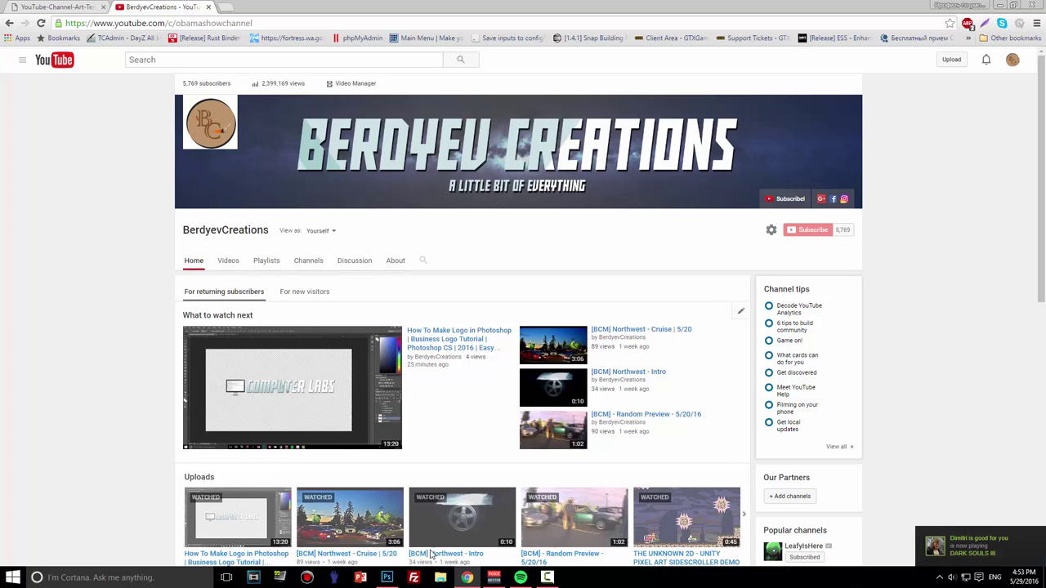
left_click(467, 578)
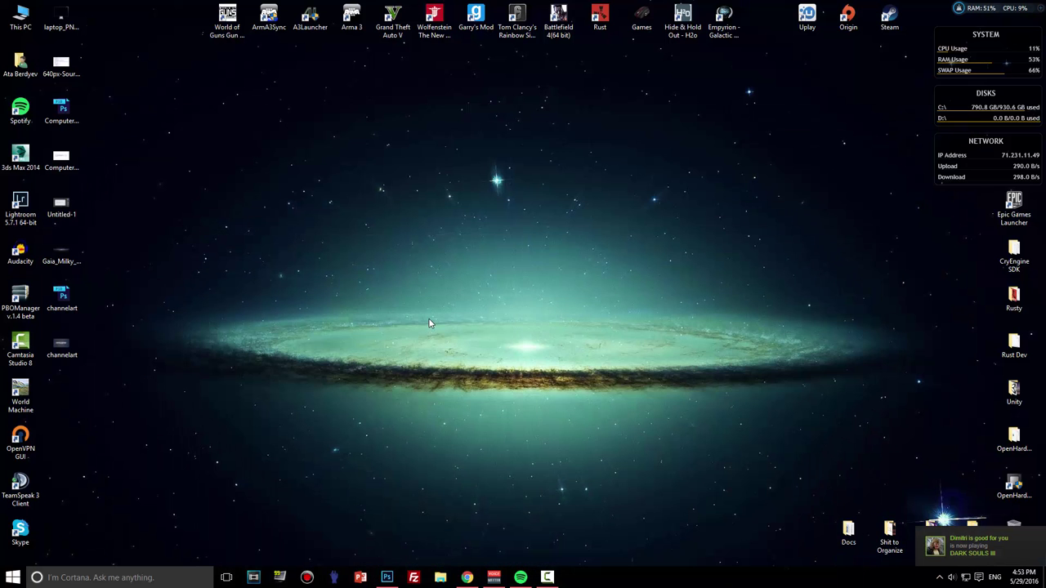
left_click(547, 578)
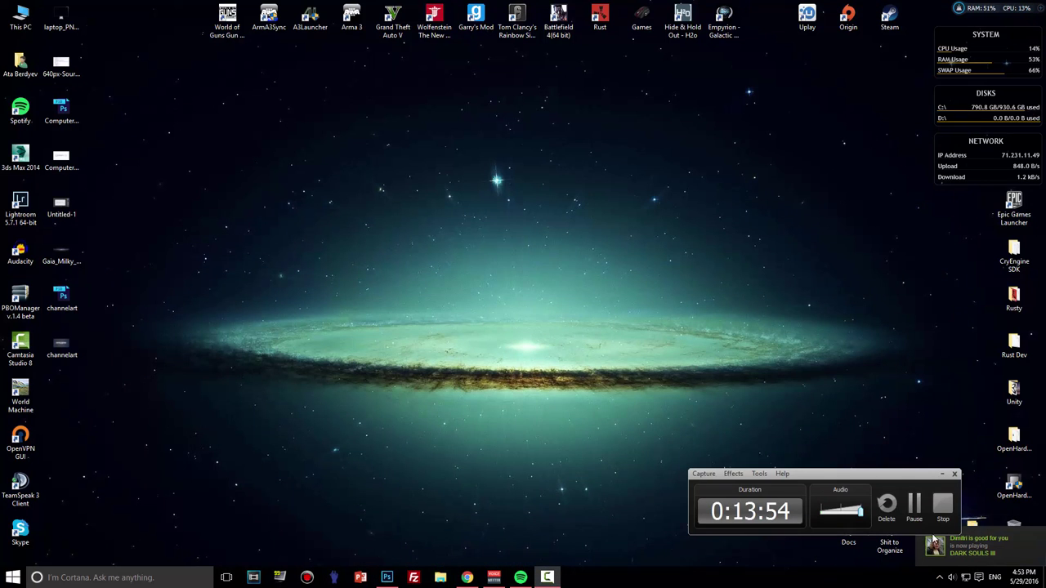